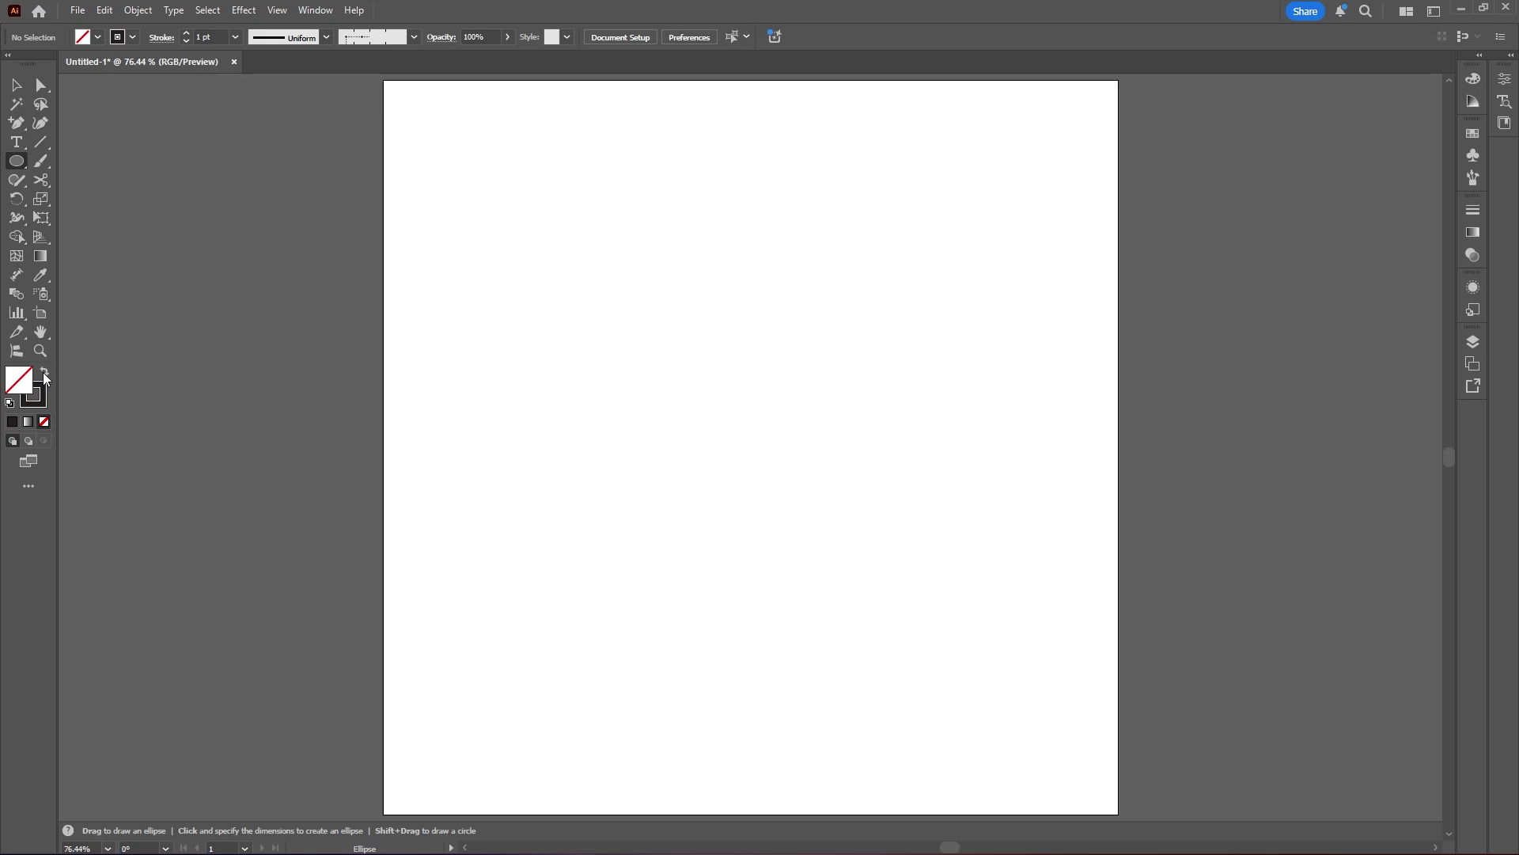
Swap the fill and stroke colors for a solid black fill and draw a small circle in the artboard's upper-left area
{"action": "left_click", "coordinate": [44, 374]}
{"action": "left_click_drag", "start_coordinate": [458, 181], "coordinate": [469, 192]}
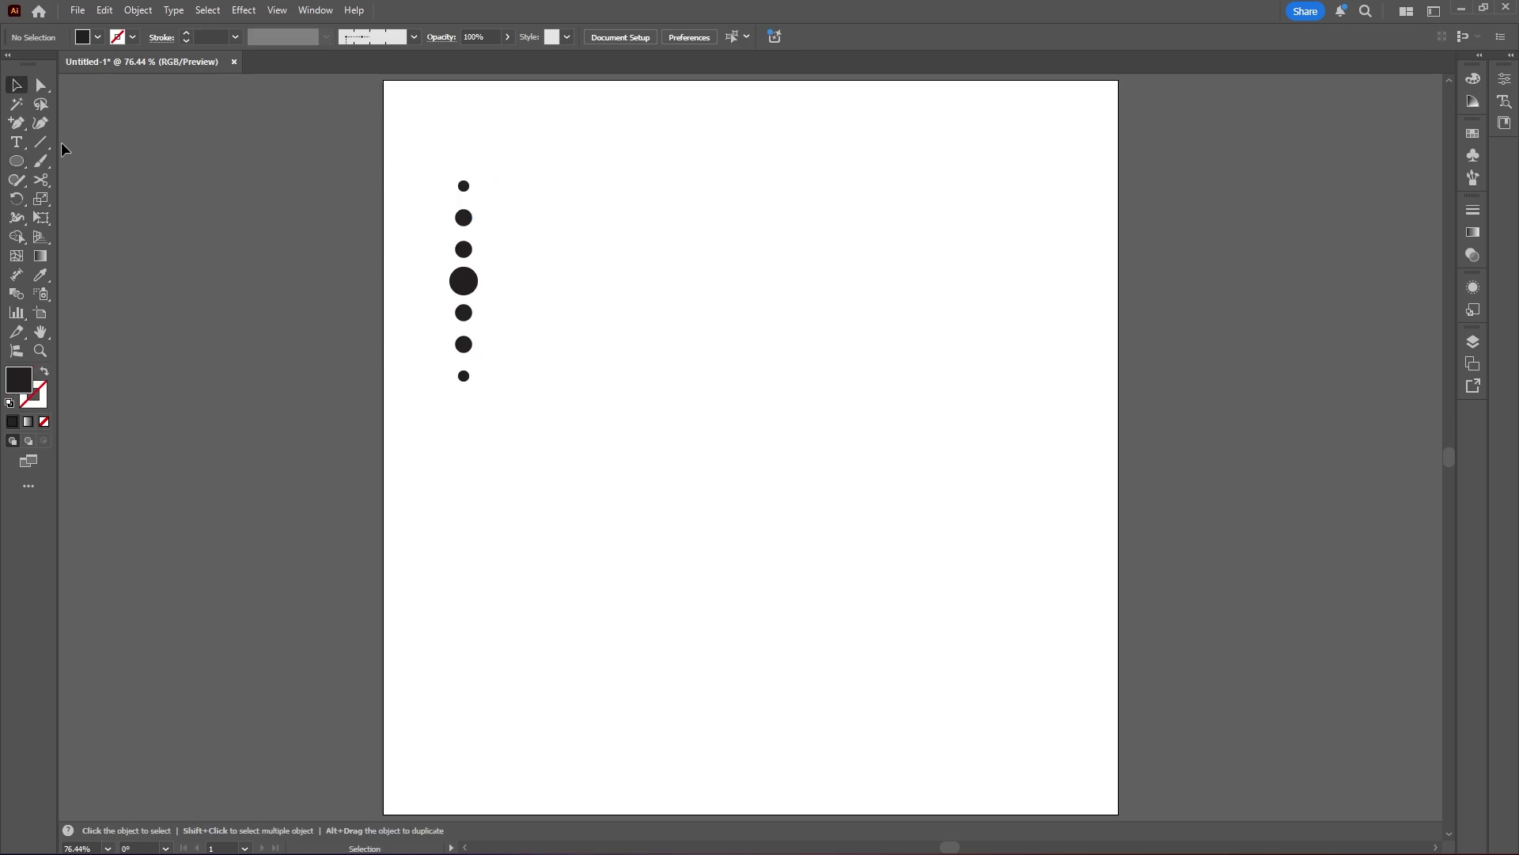
Draw an open S-shaped path with the Pen tool, to the right of the column of circles
{"action": "left_click", "coordinate": [16, 122]}
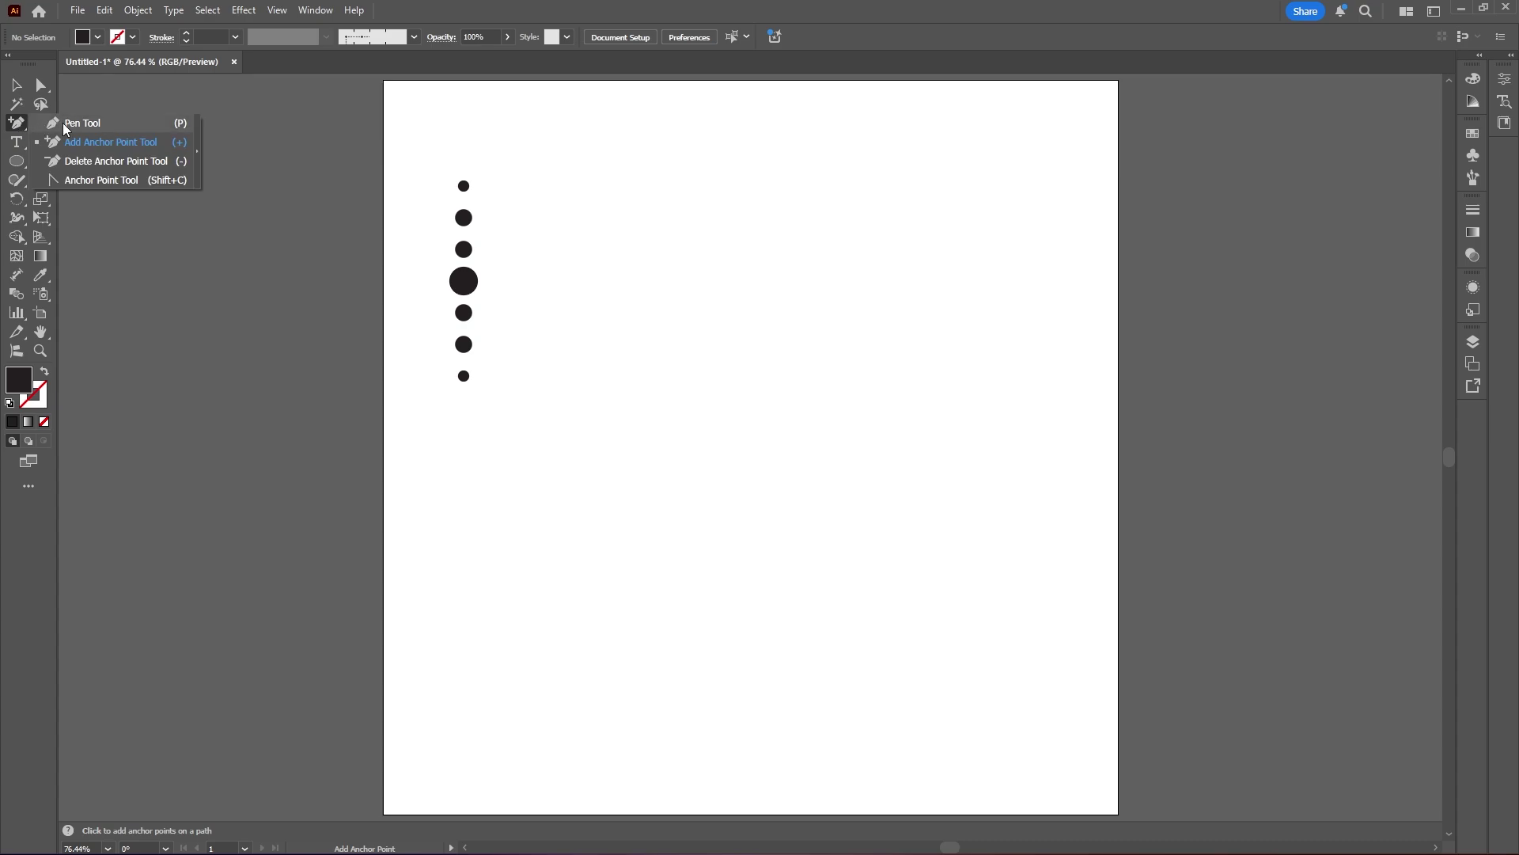
{"action": "left_click", "coordinate": [66, 125]}
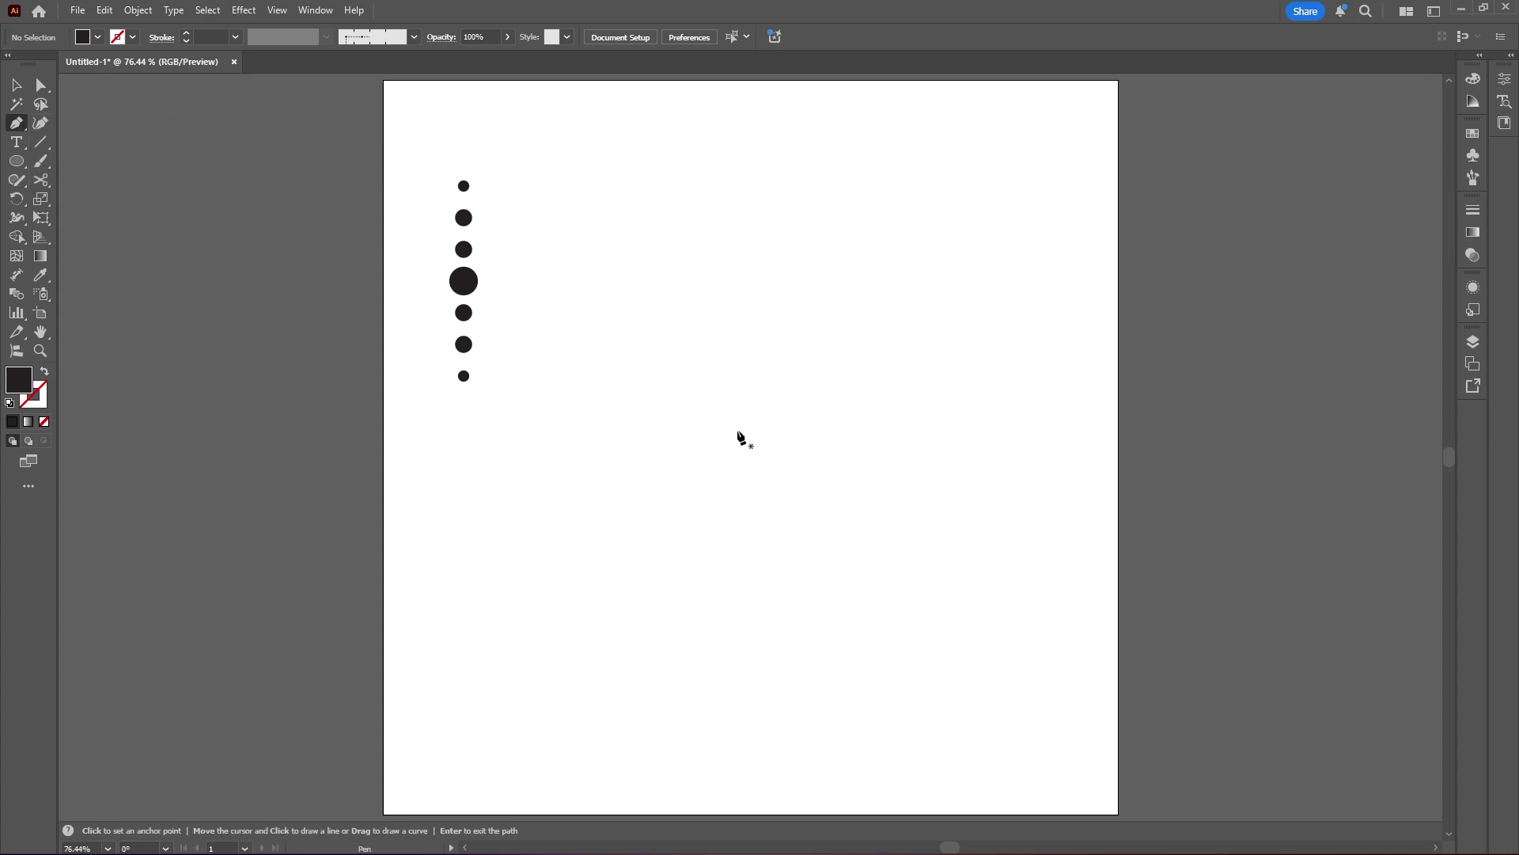
{"action": "left_click", "coordinate": [745, 460]}
{"action": "left_click_drag", "start_coordinate": [804, 353], "coordinate": [799, 296]}
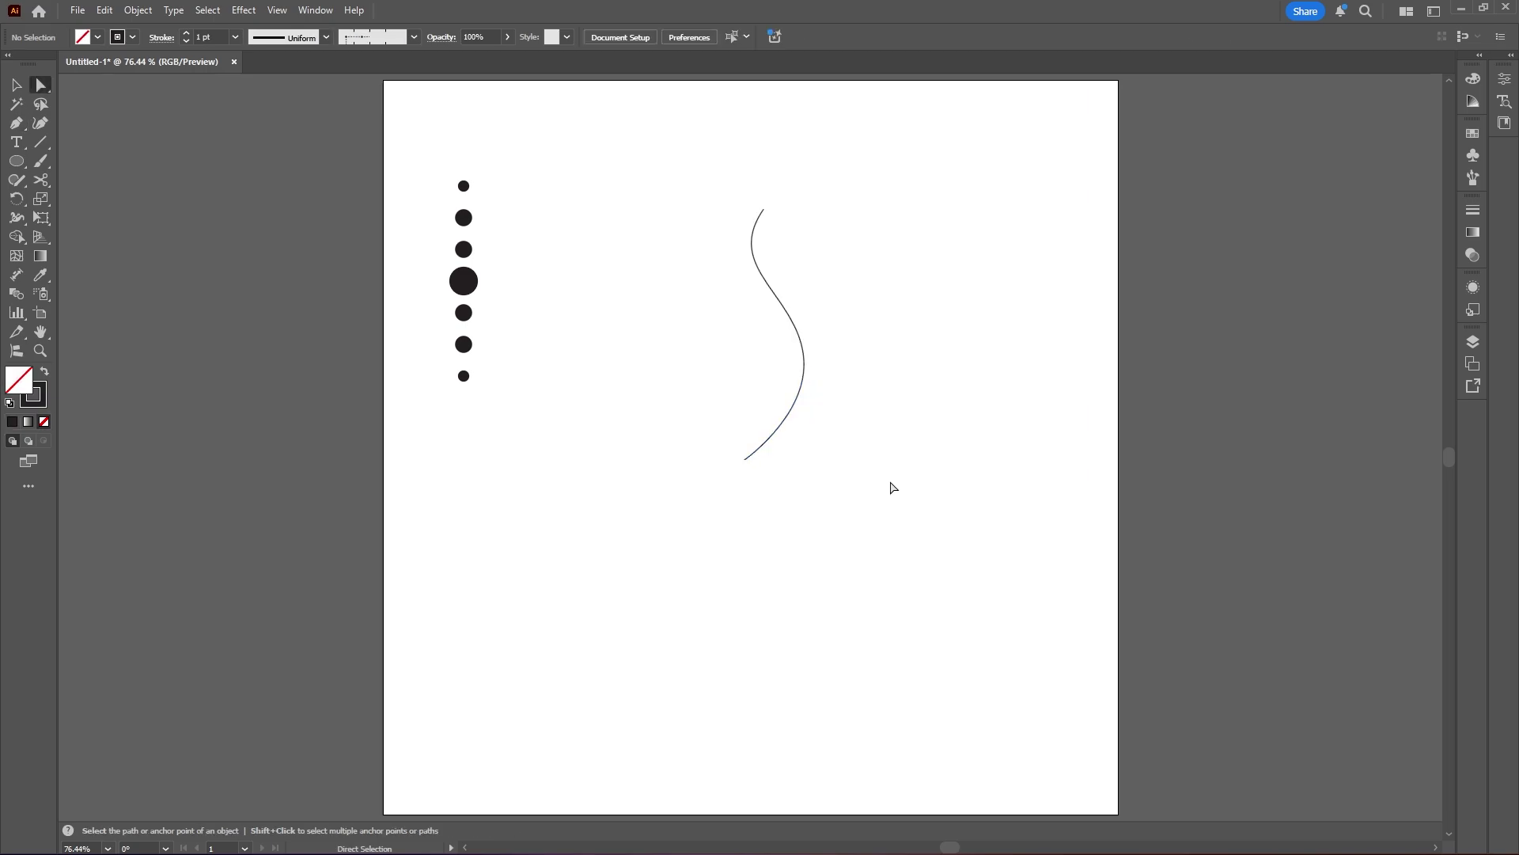
Duplicate the whole column of seven circles straight across to the empty canvas left of the artboard
{"action": "key", "text": "v"}
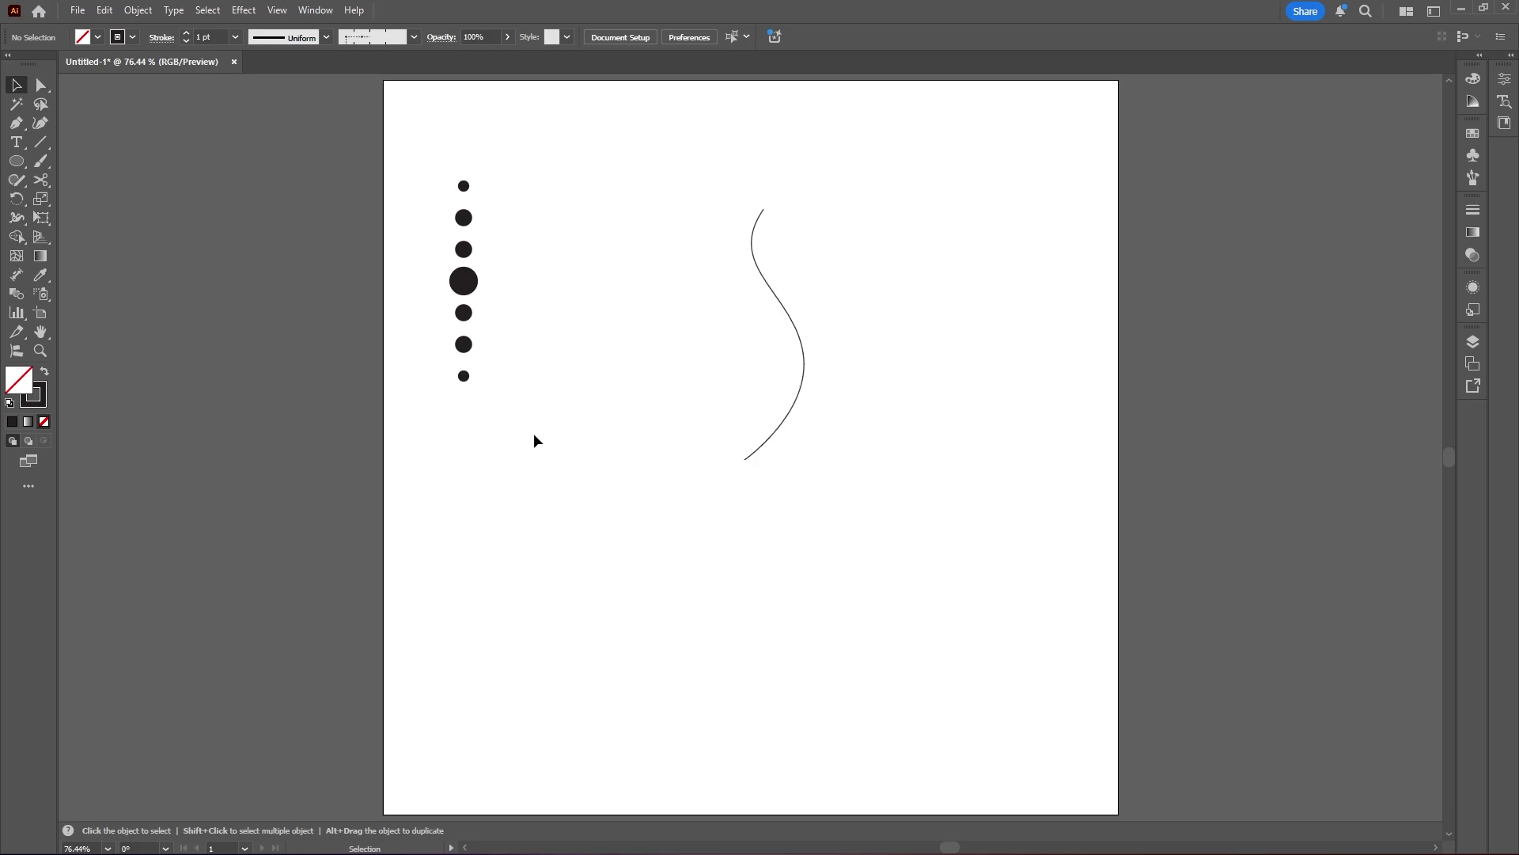
{"action": "left_click_drag", "start_coordinate": [534, 441], "coordinate": [430, 173]}
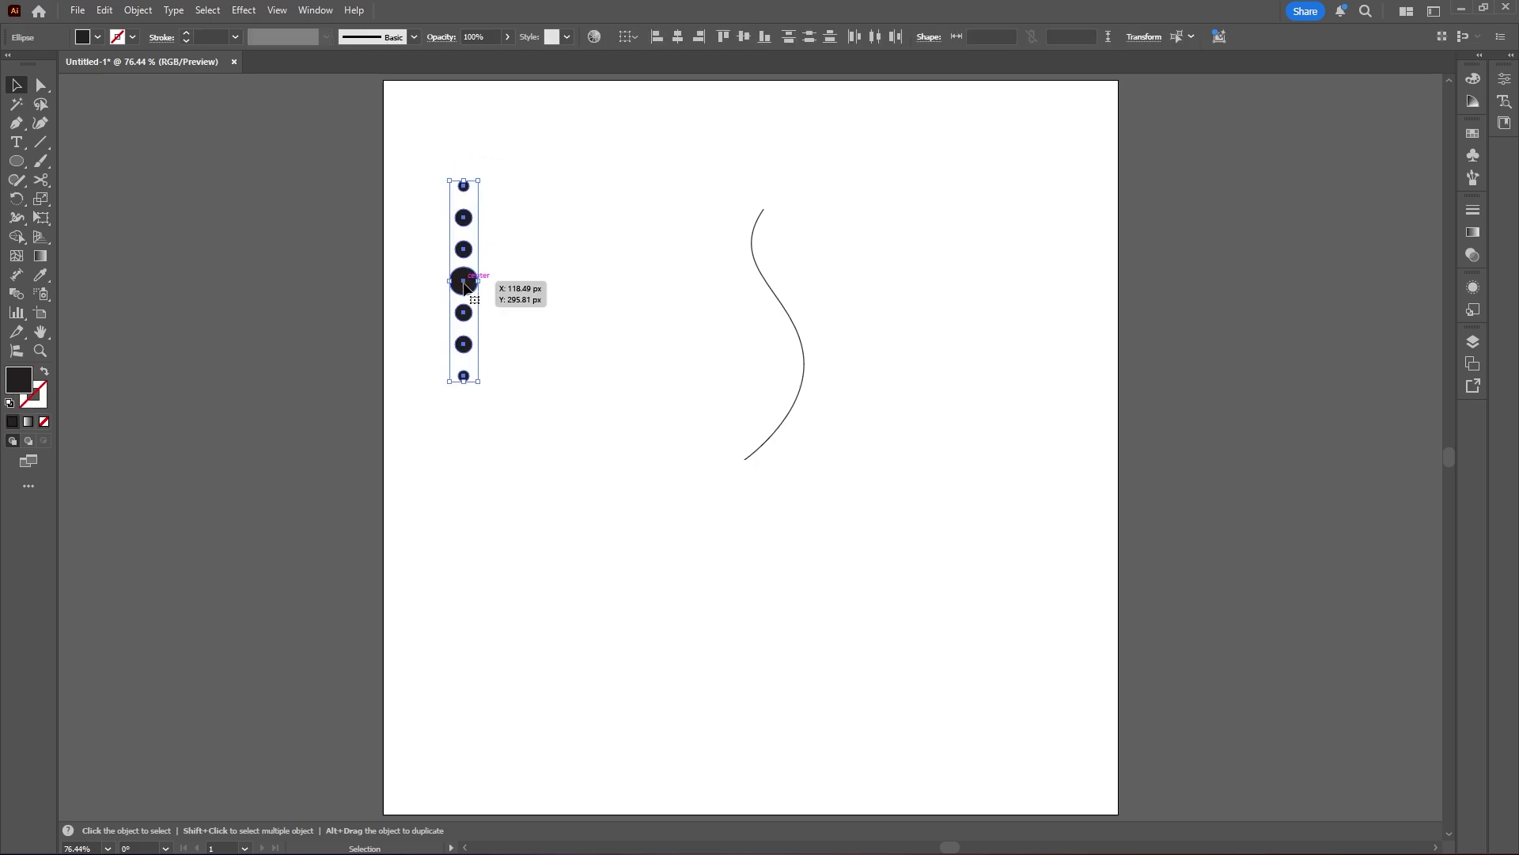
{"action": "left_click_drag", "start_coordinate": [465, 286], "coordinate": [198, 286], "text": "alt"}
{"action": "left_click", "coordinate": [533, 242]}
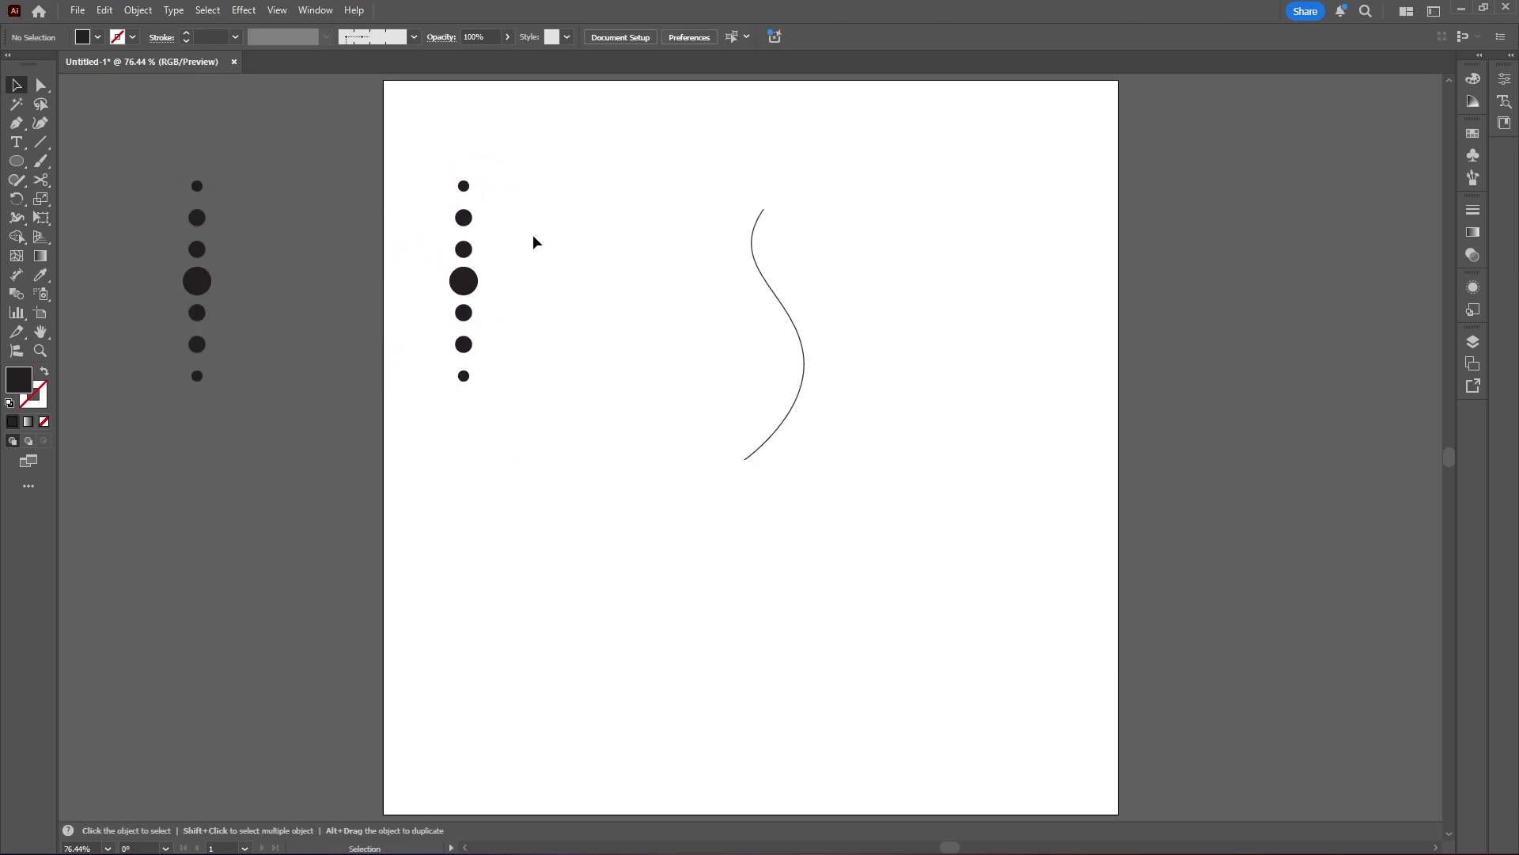
Delete the four intermediate circles on the artboard, keeping only the large middle circle and the two small end circles
{"action": "left_click_drag", "start_coordinate": [494, 259], "coordinate": [444, 208]}
{"action": "key", "text": "Delete"}
{"action": "left_click_drag", "start_coordinate": [482, 352], "coordinate": [448, 314]}
{"action": "key", "text": "Delete"}
Select the three remaining circles on the artboard and set the blend options to Specified Steps spacing with 2 steps
{"action": "left_click_drag", "start_coordinate": [502, 417], "coordinate": [444, 132]}
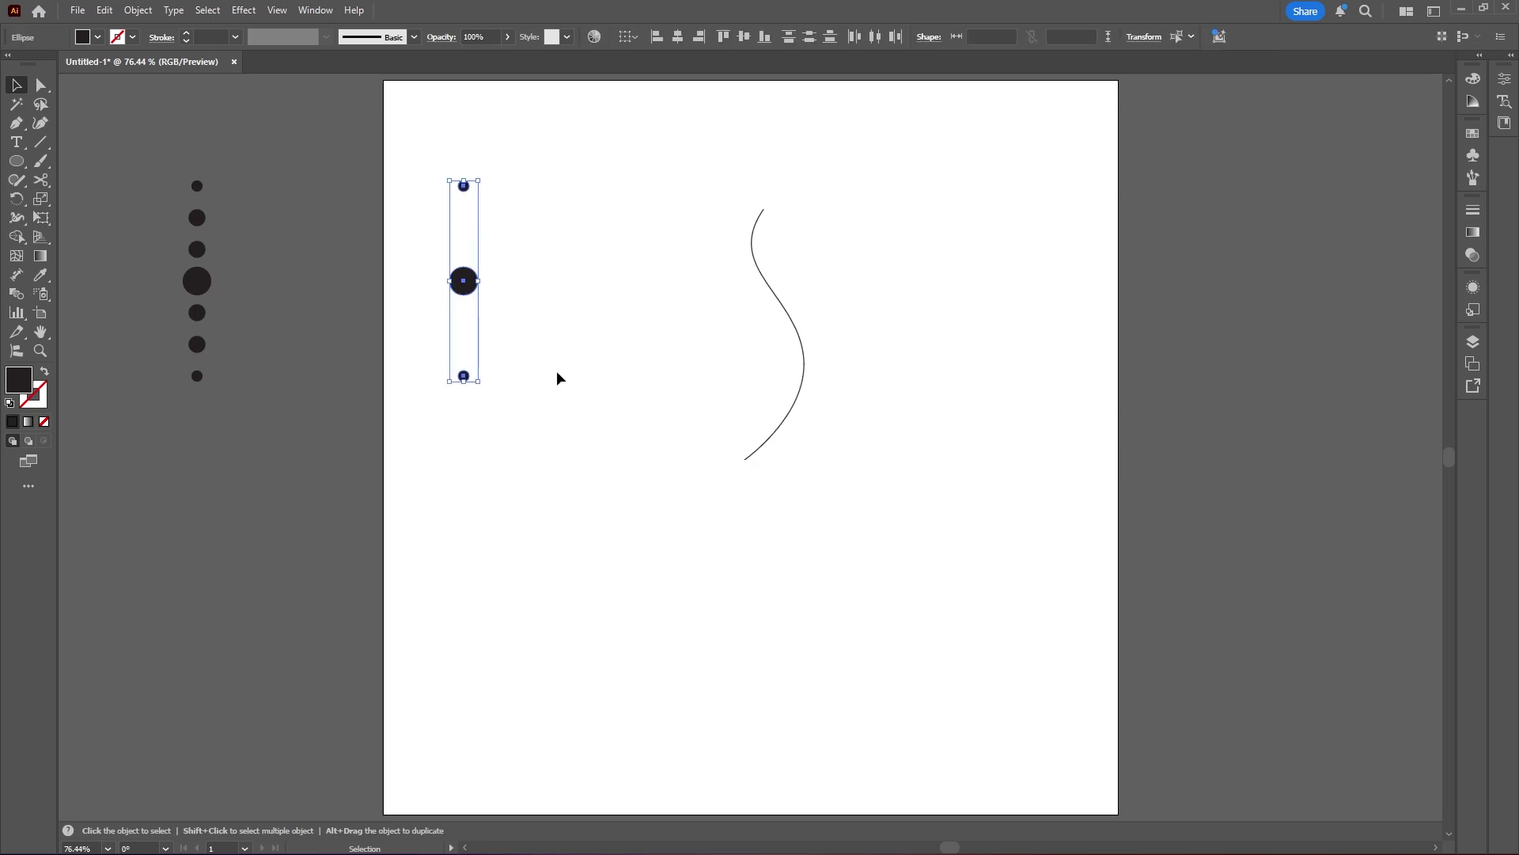
{"action": "left_click", "coordinate": [138, 9]}
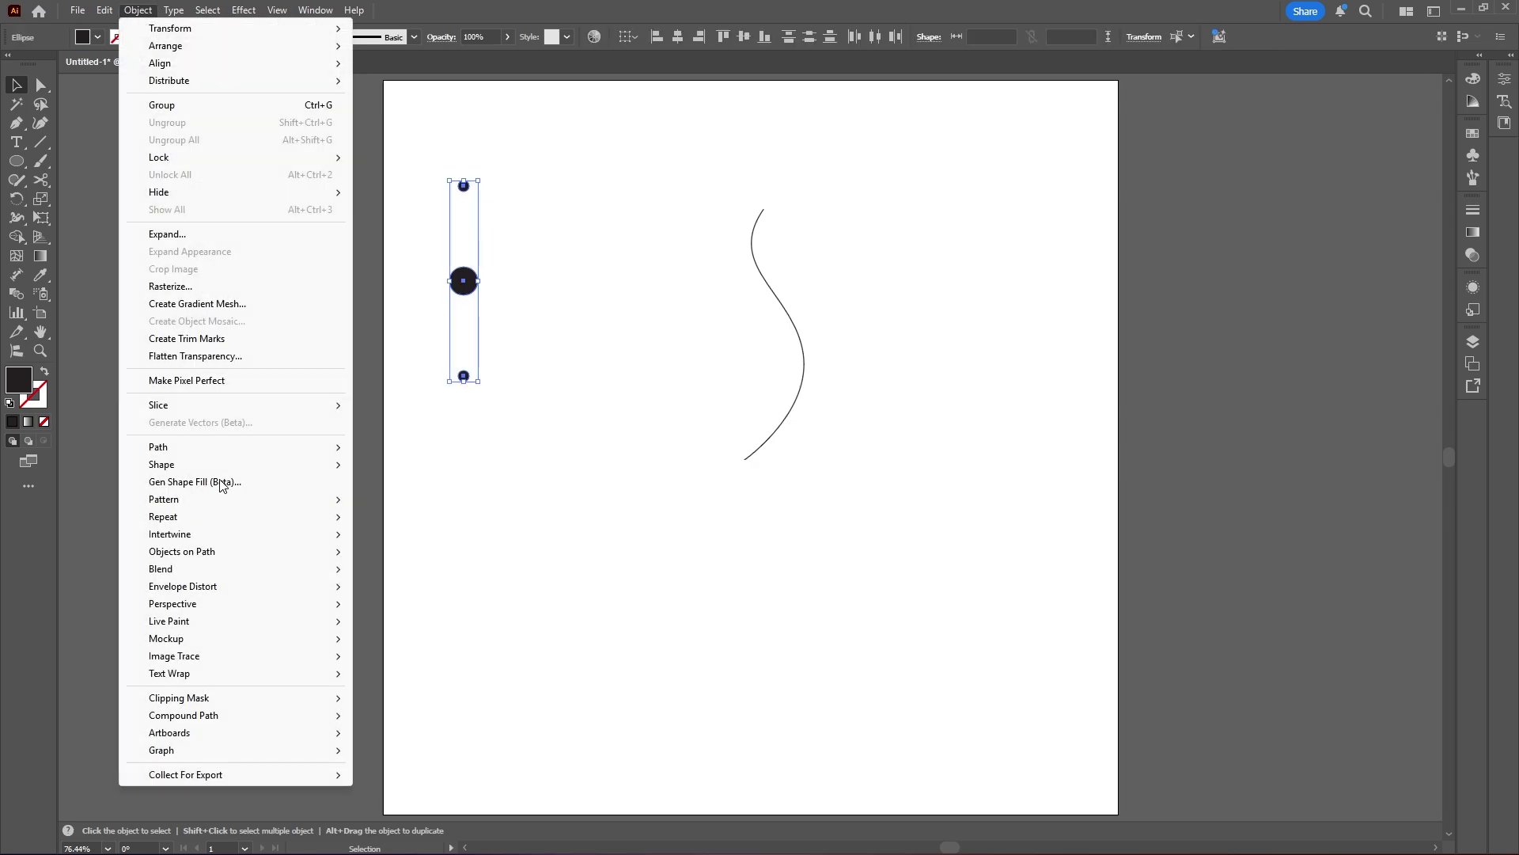
{"action": "mouse_move", "coordinate": [196, 570]}
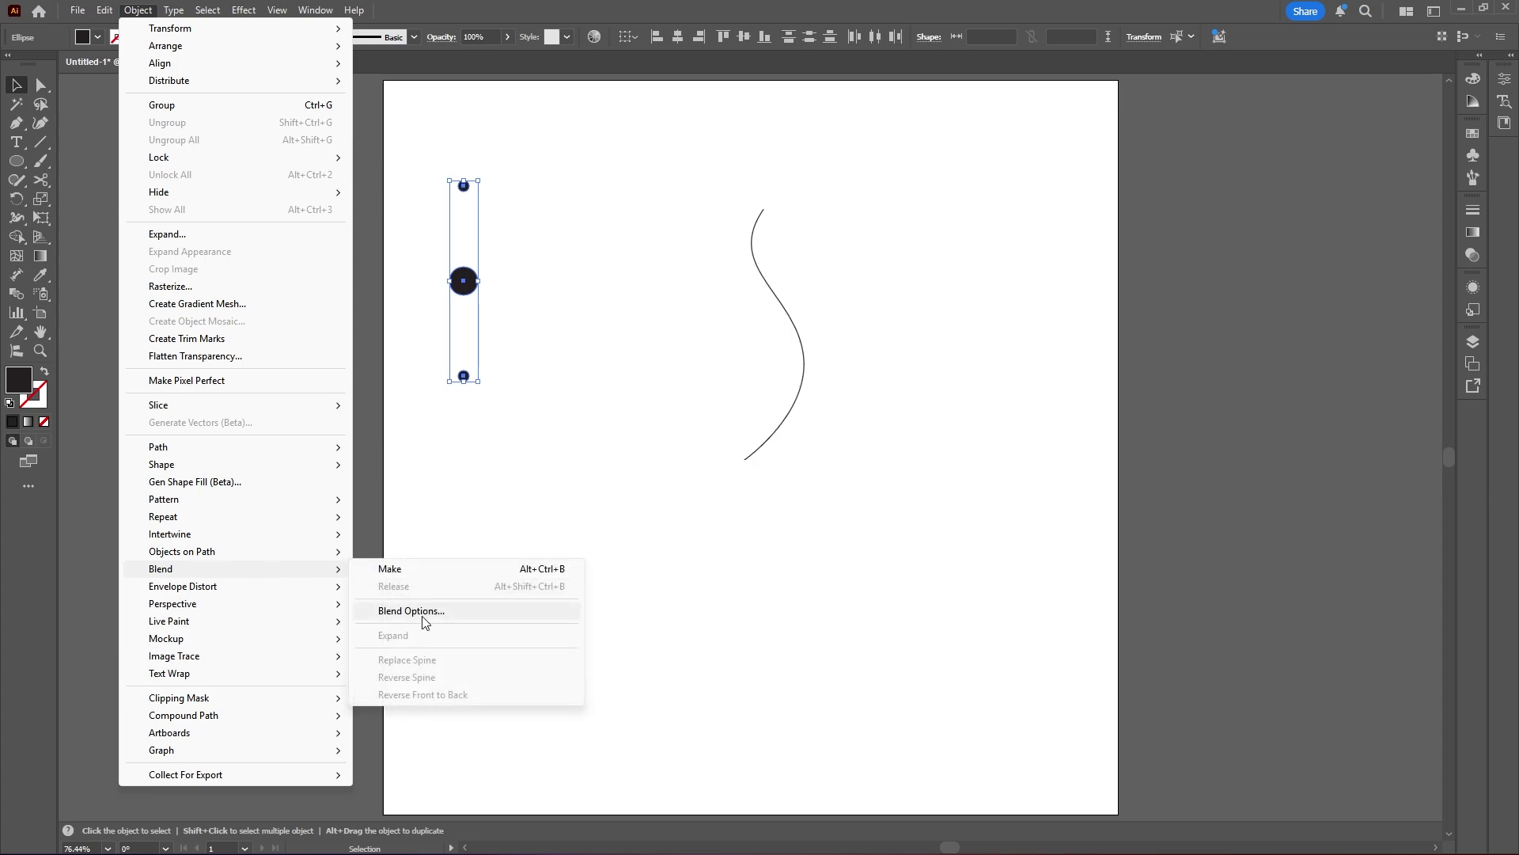
{"action": "left_click", "coordinate": [408, 611]}
{"action": "left_click_drag", "start_coordinate": [472, 252], "coordinate": [788, 239]}
{"action": "left_click", "coordinate": [840, 287]}
{"action": "left_click", "coordinate": [846, 319]}
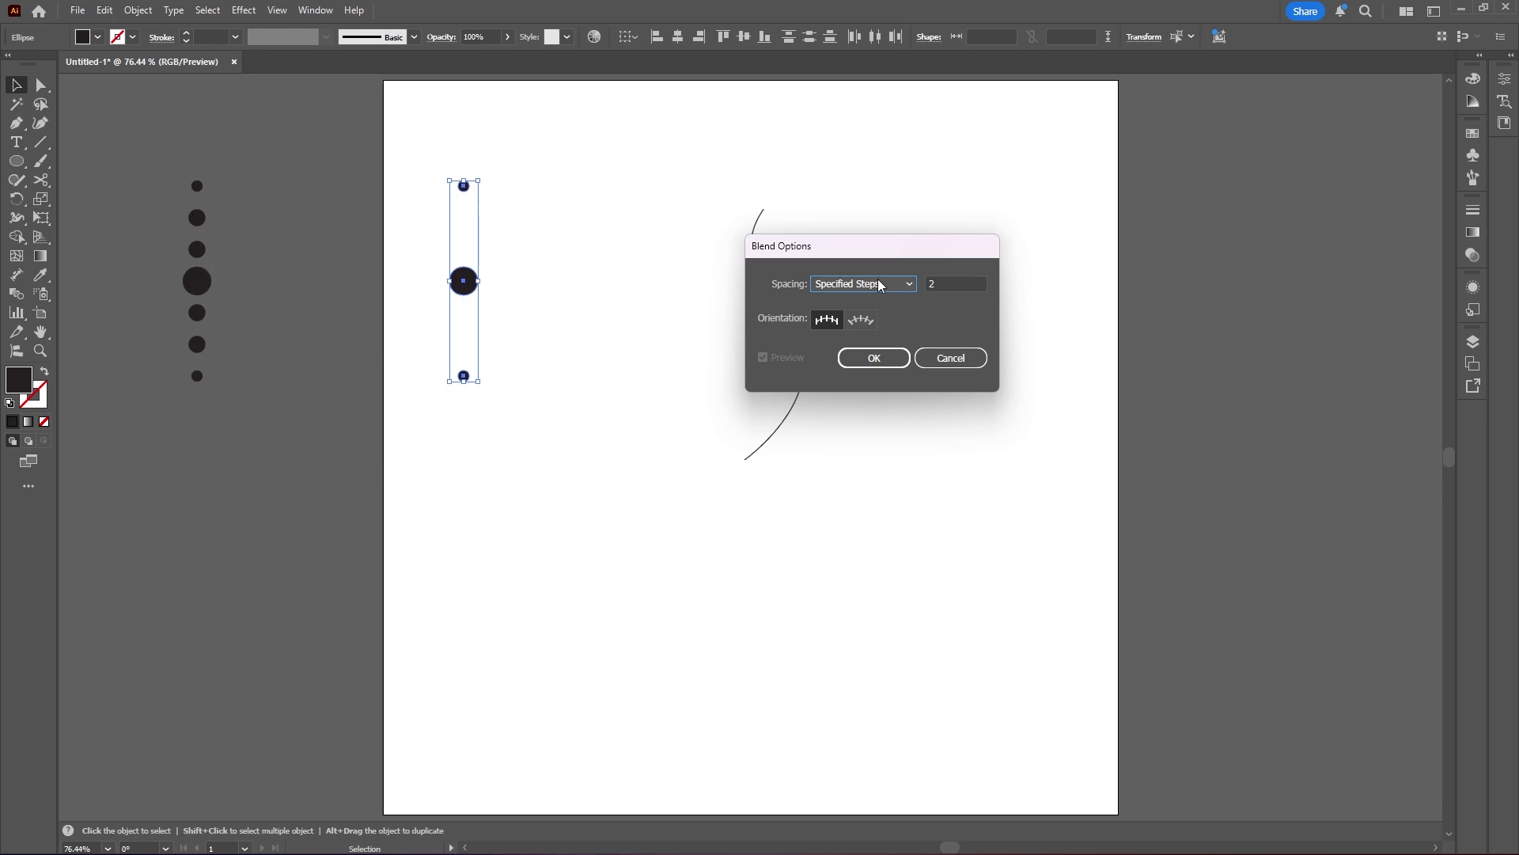
{"action": "left_click", "coordinate": [880, 363]}
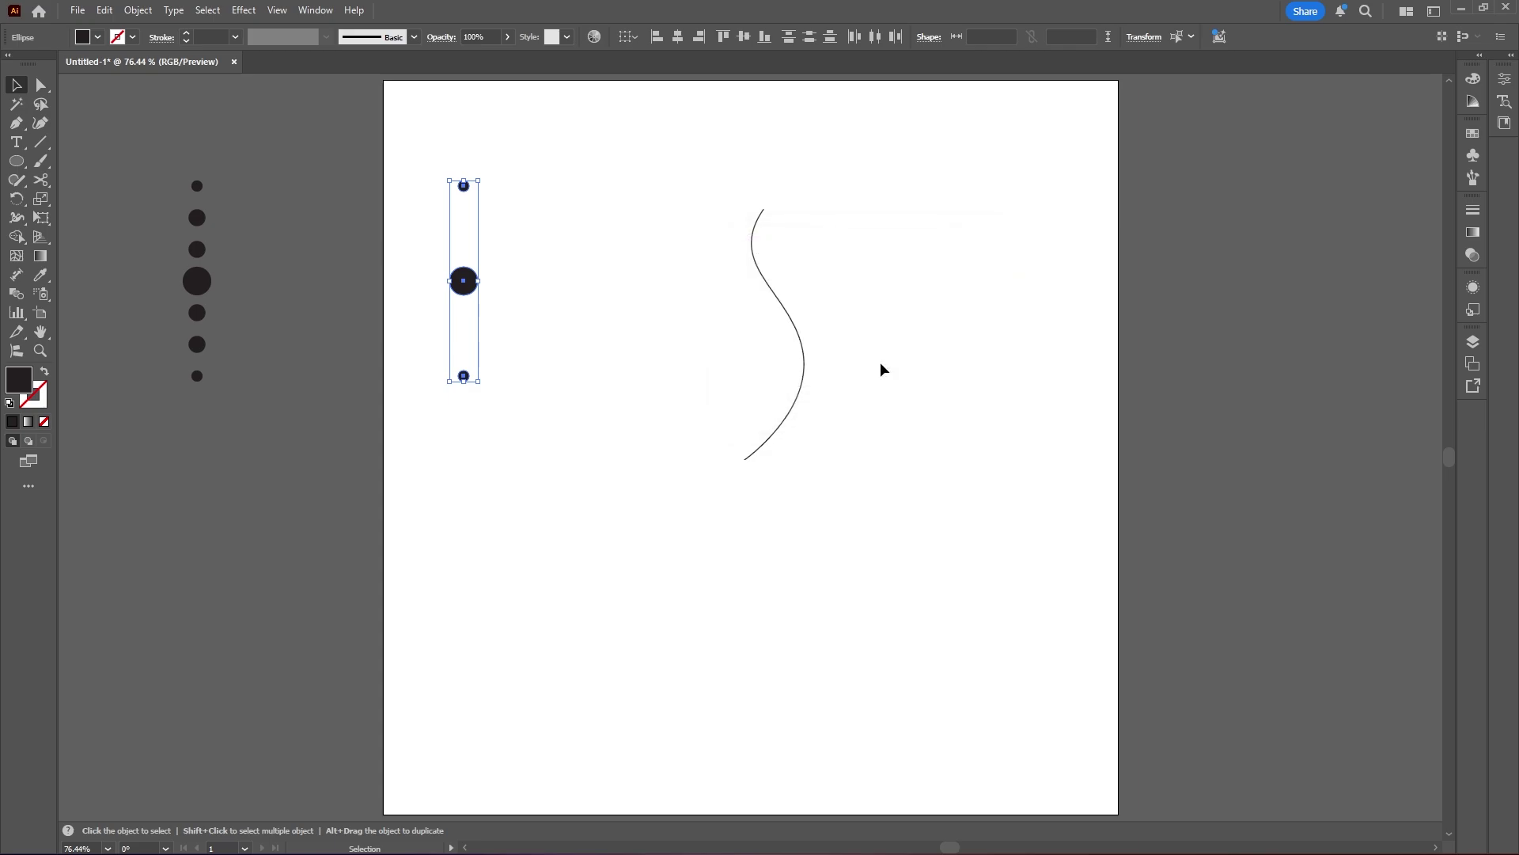
Make a blend from the three selected circles
{"action": "left_click", "coordinate": [138, 9]}
{"action": "mouse_move", "coordinate": [199, 571]}
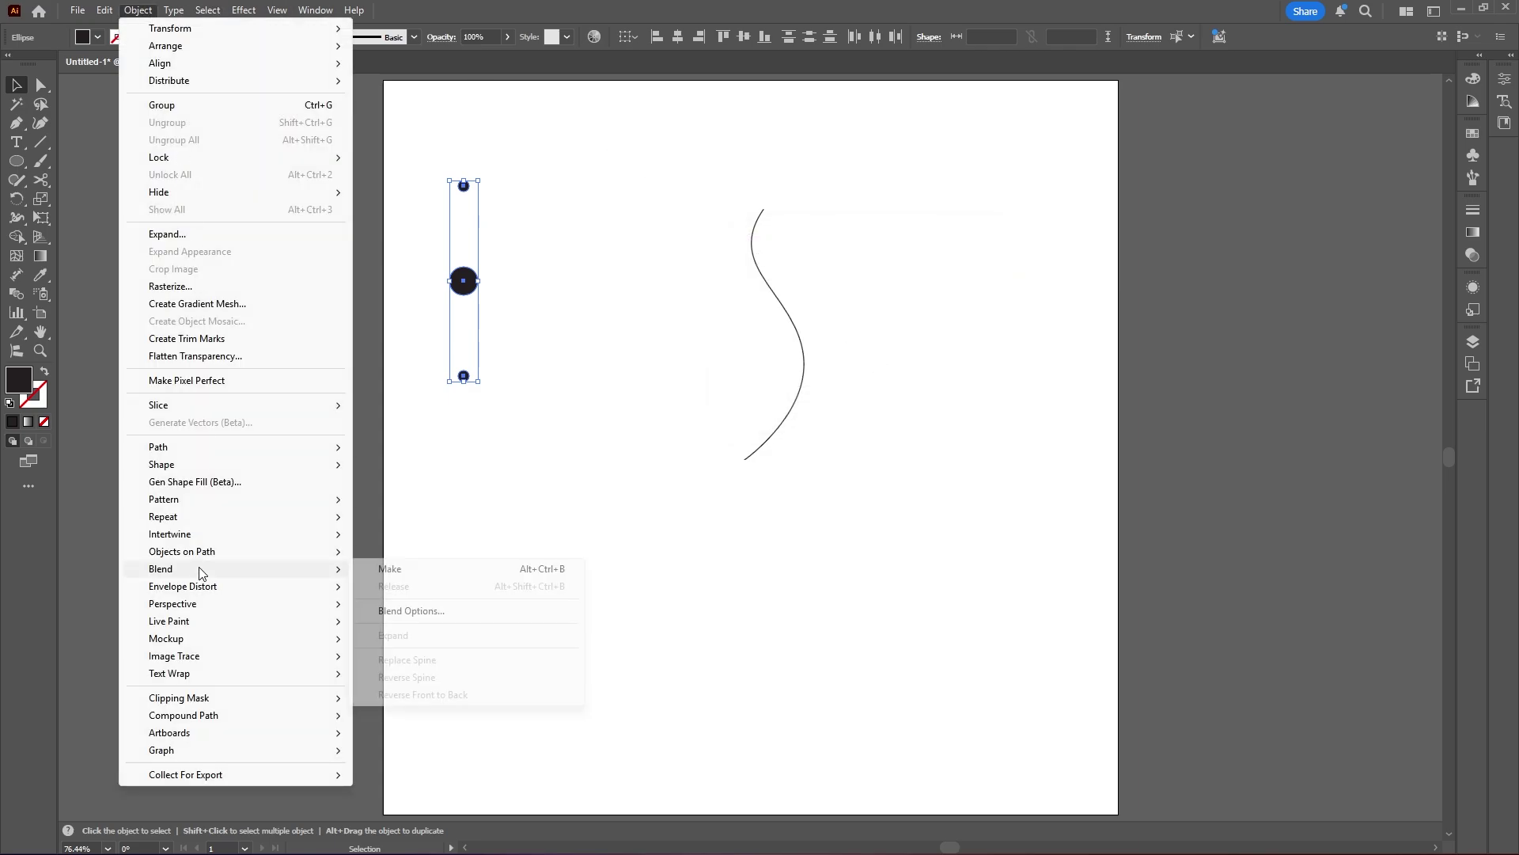
{"action": "left_click", "coordinate": [391, 569]}
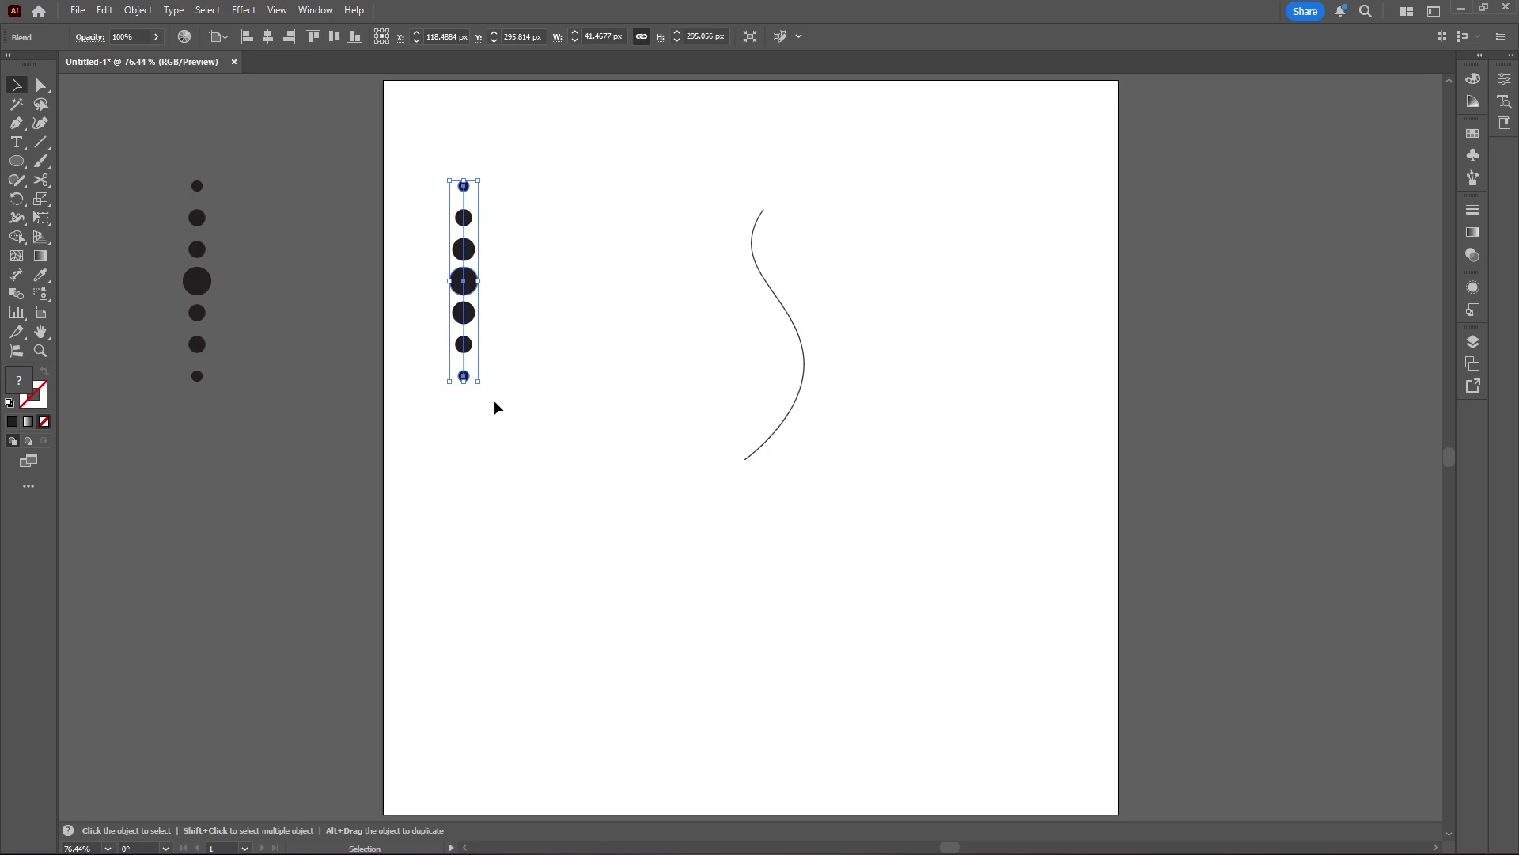
Replace the spine of the circle blend with the S-shaped path, and clear the selection
{"action": "left_click_drag", "start_coordinate": [911, 523], "coordinate": [364, 187]}
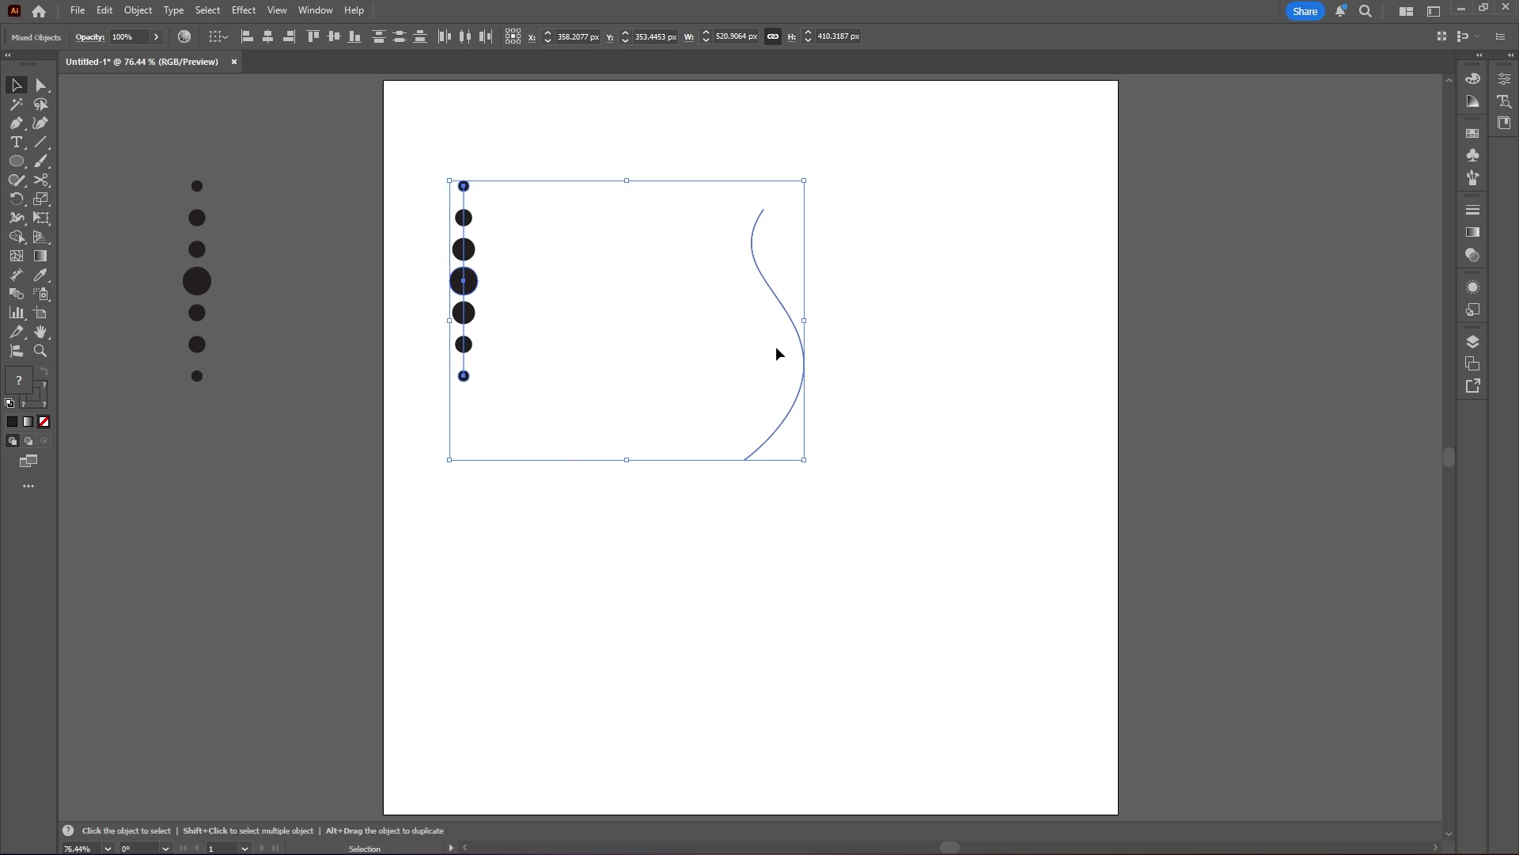
{"action": "left_click", "coordinate": [138, 10]}
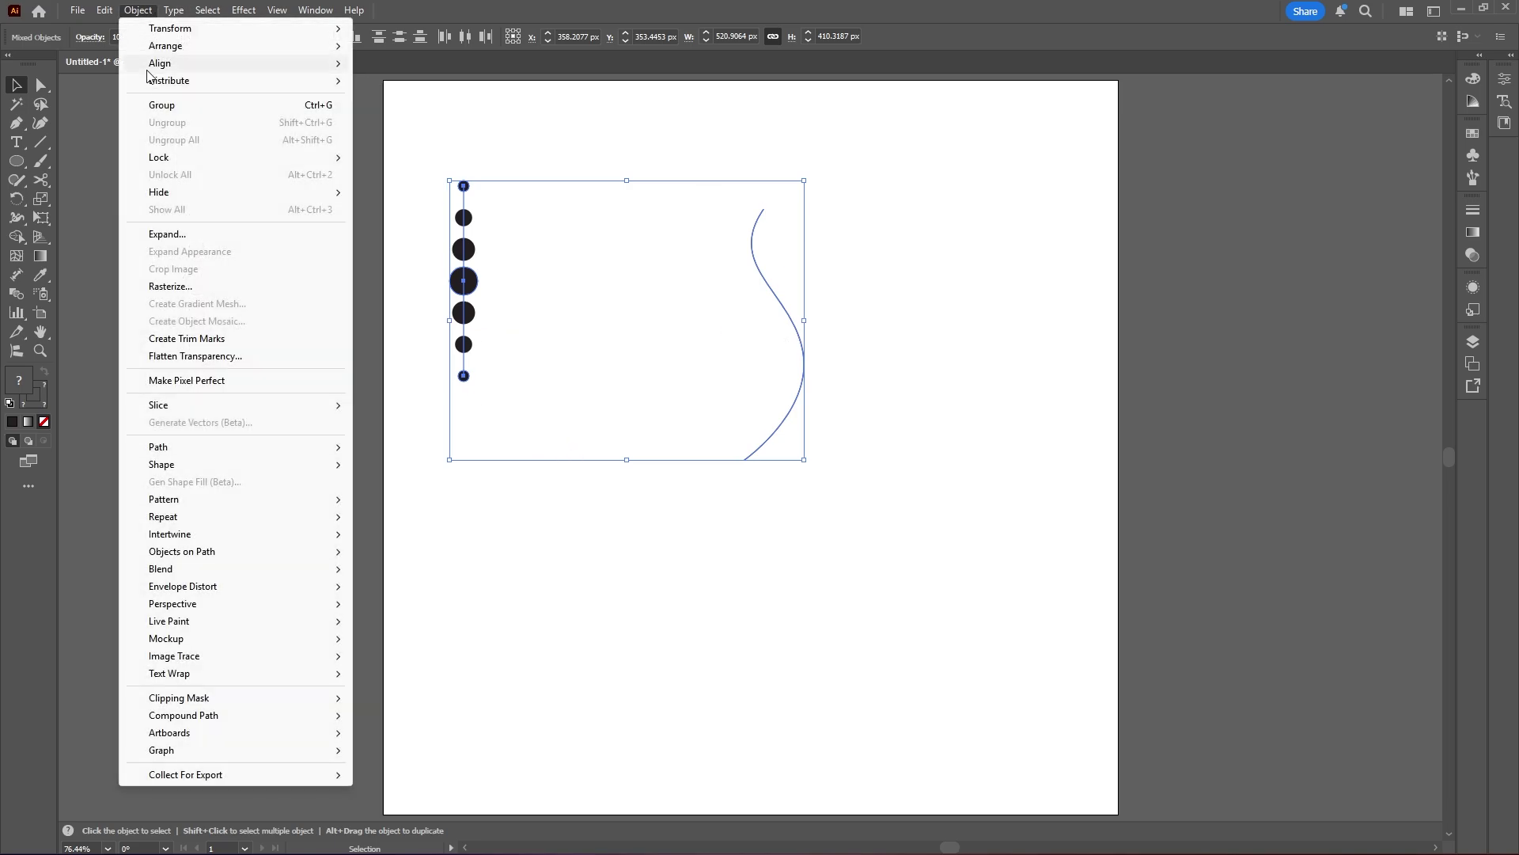
{"action": "mouse_move", "coordinate": [245, 569]}
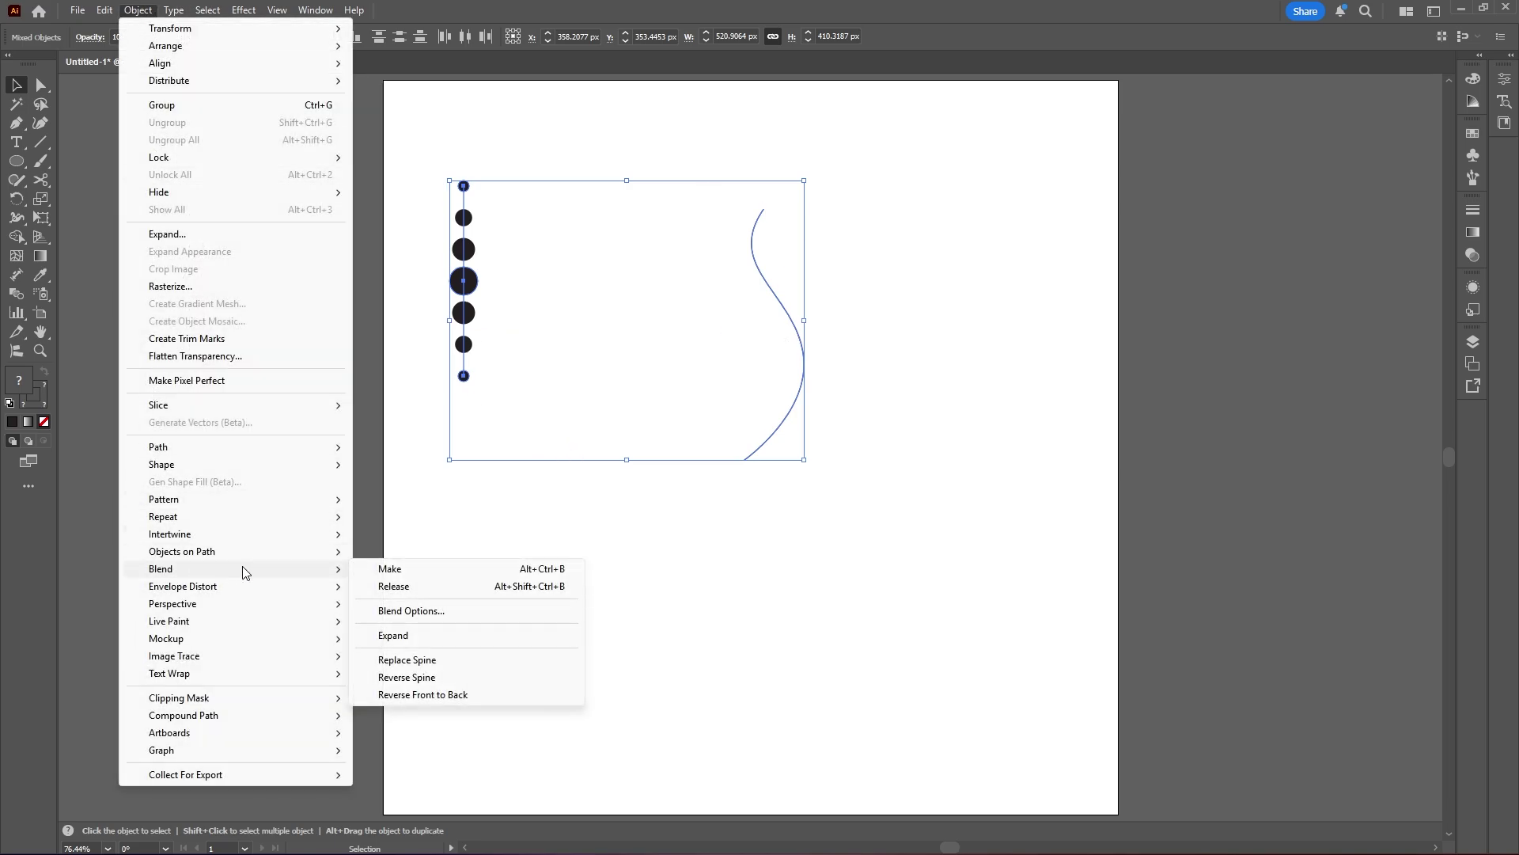
{"action": "left_click", "coordinate": [450, 656]}
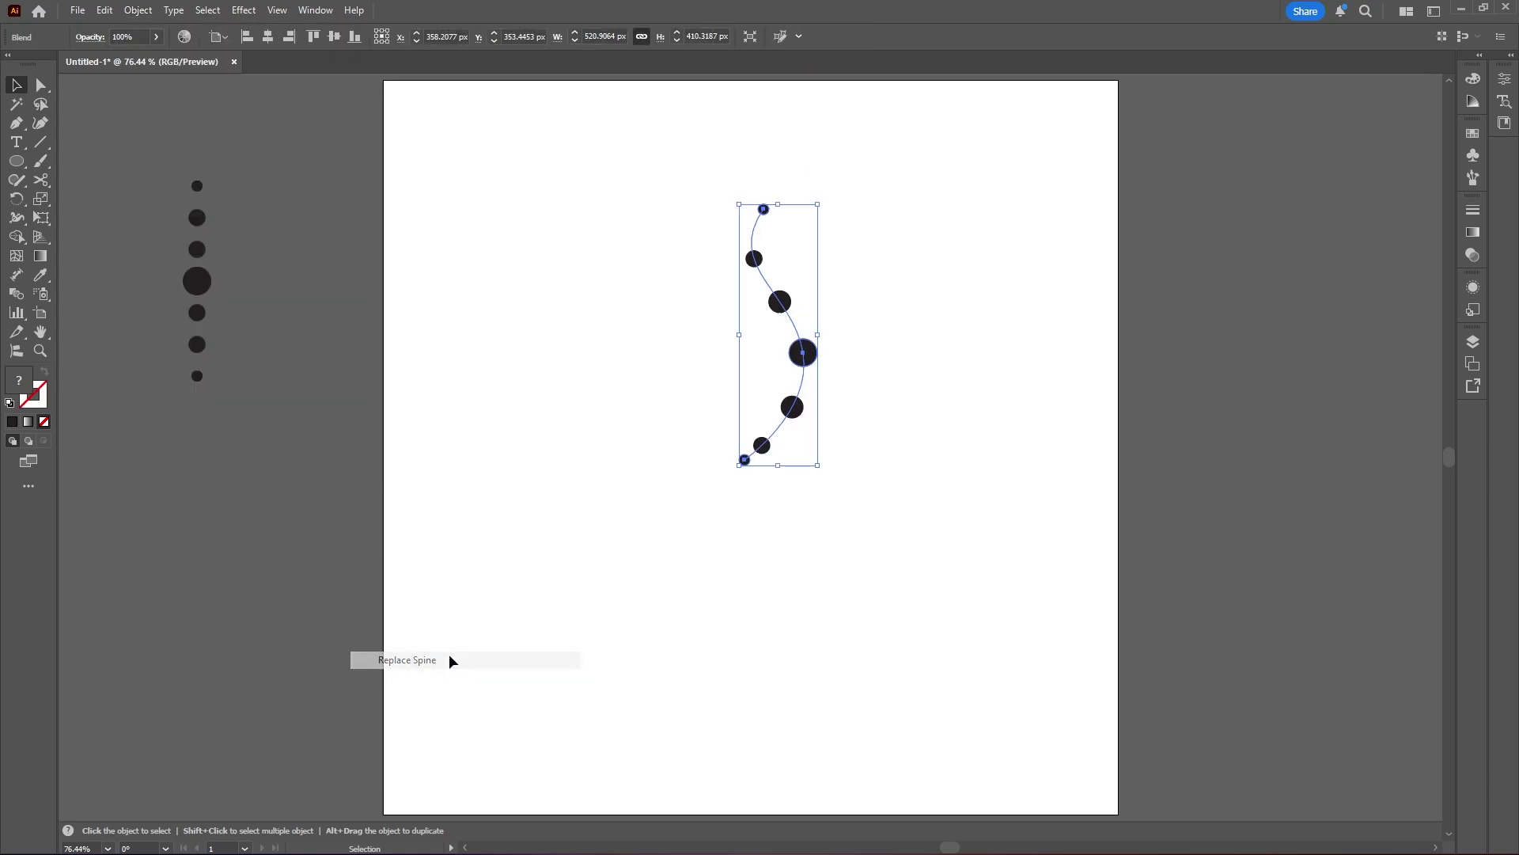
{"action": "left_click", "coordinate": [634, 362]}
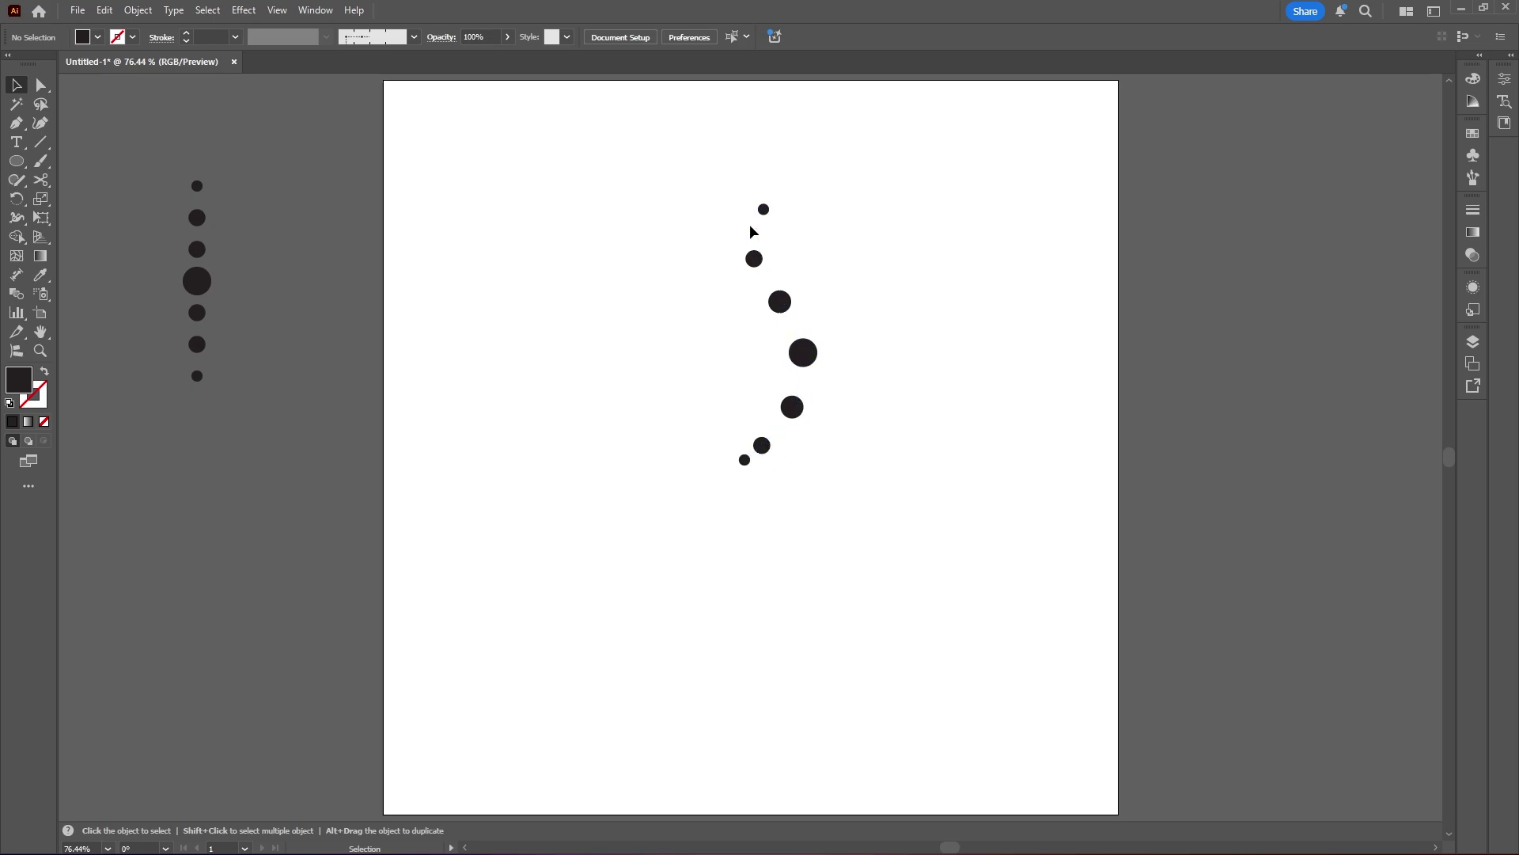
Try adding three anchor points along the curved blend spine with the Add Anchor Point tool
{"action": "left_click", "coordinate": [18, 127]}
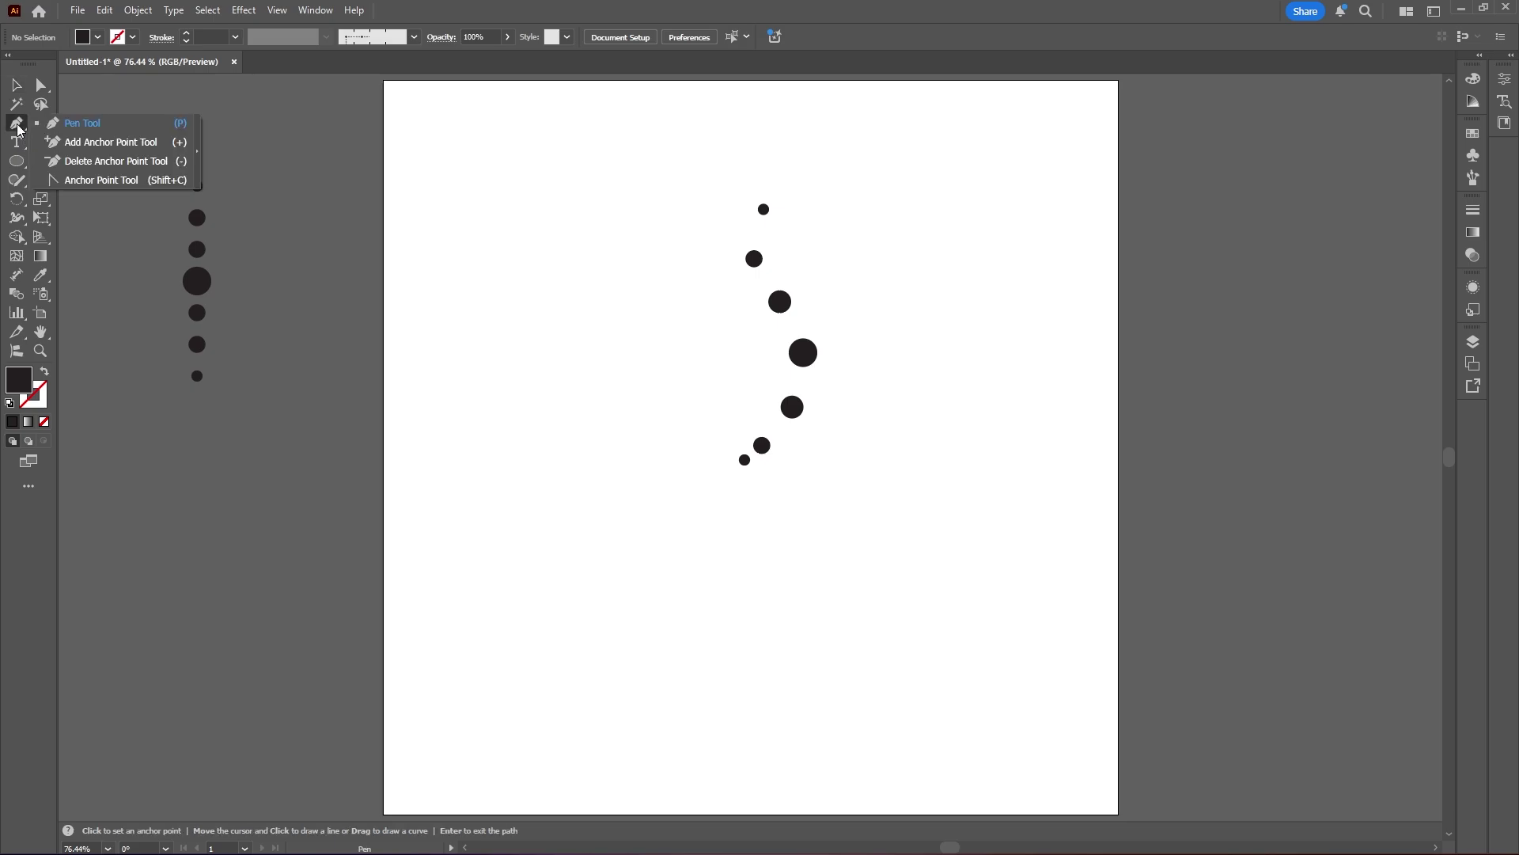
{"action": "left_click", "coordinate": [149, 142]}
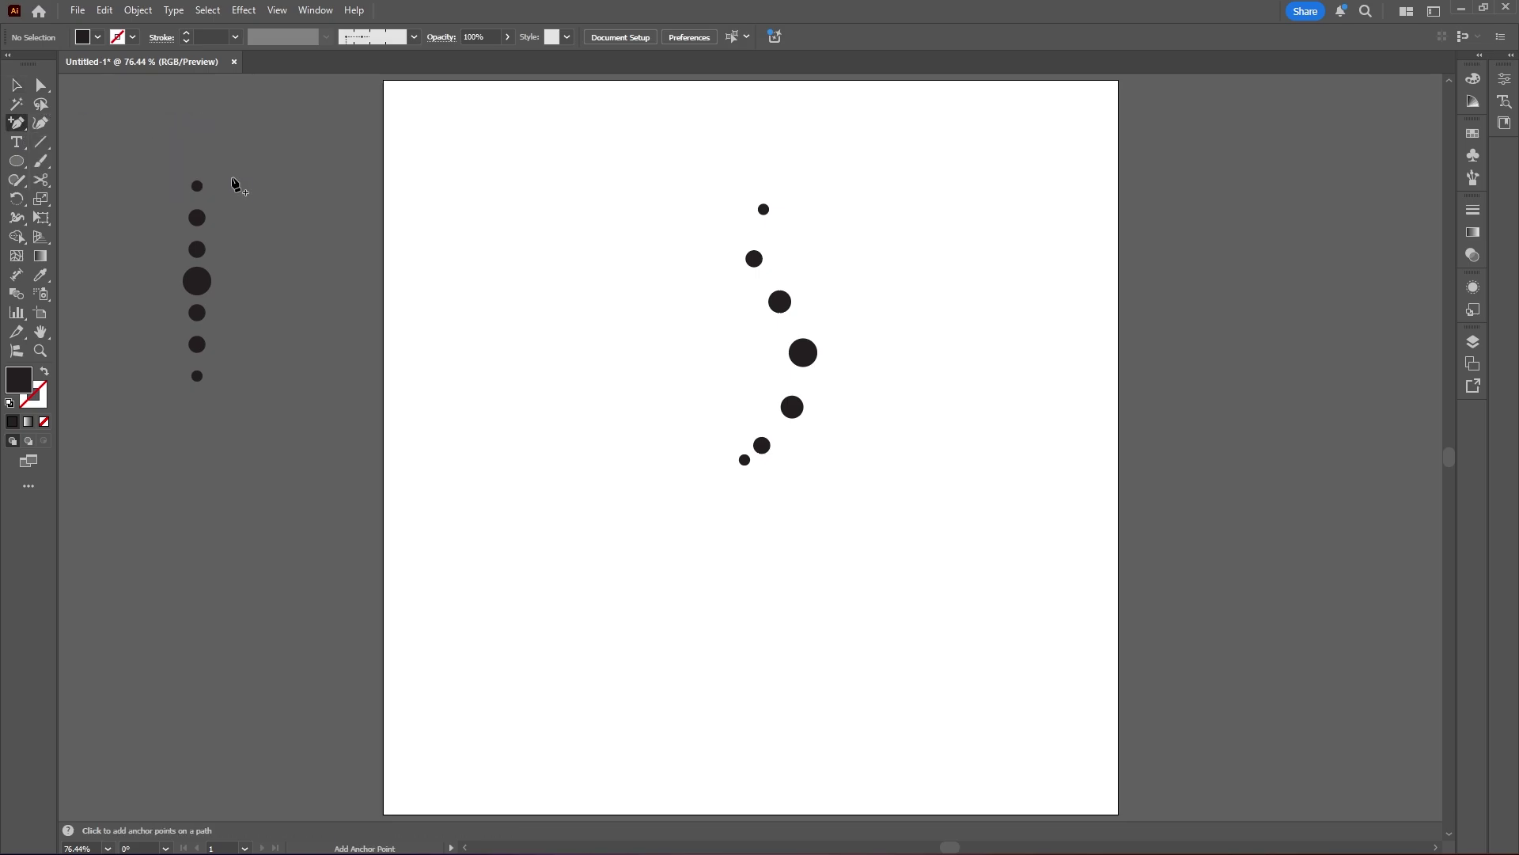
{"action": "left_click", "coordinate": [758, 455]}
{"action": "left_click", "coordinate": [786, 417]}
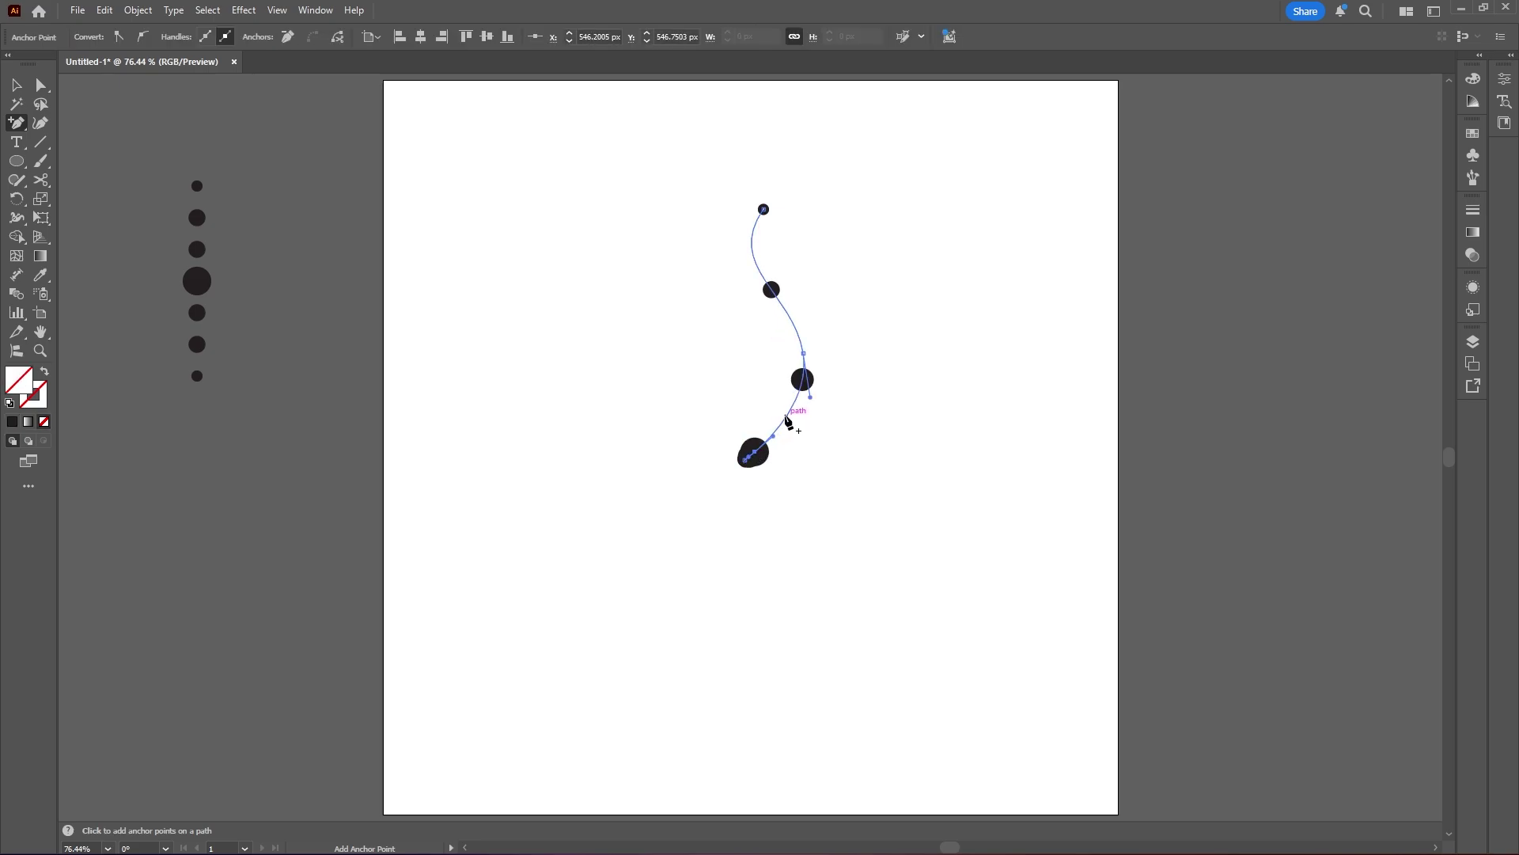
{"action": "left_click", "coordinate": [796, 328]}
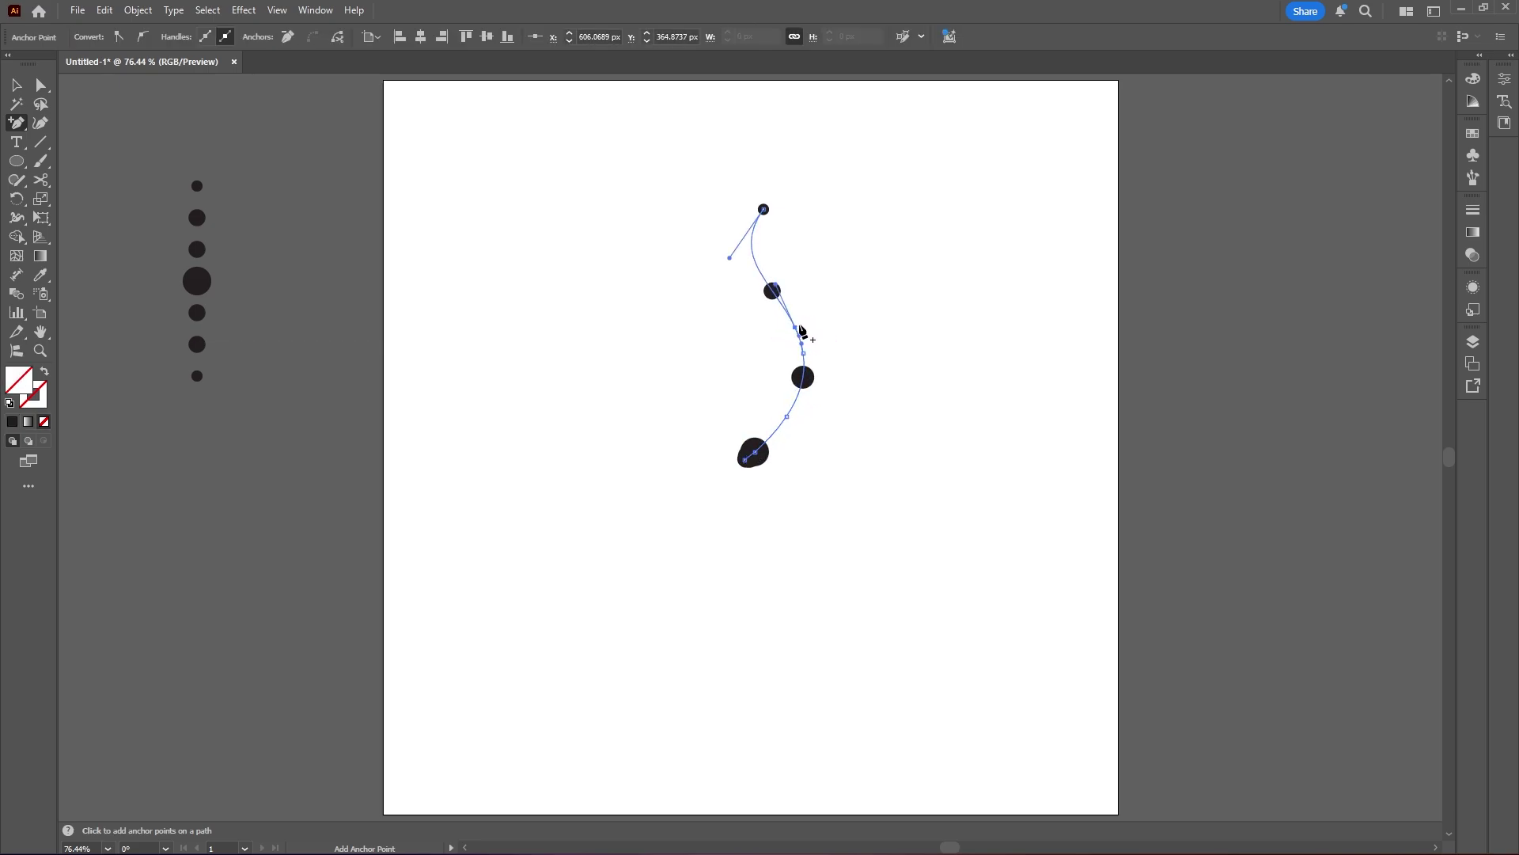
{"action": "left_click", "coordinate": [864, 332], "text": "ctrl"}
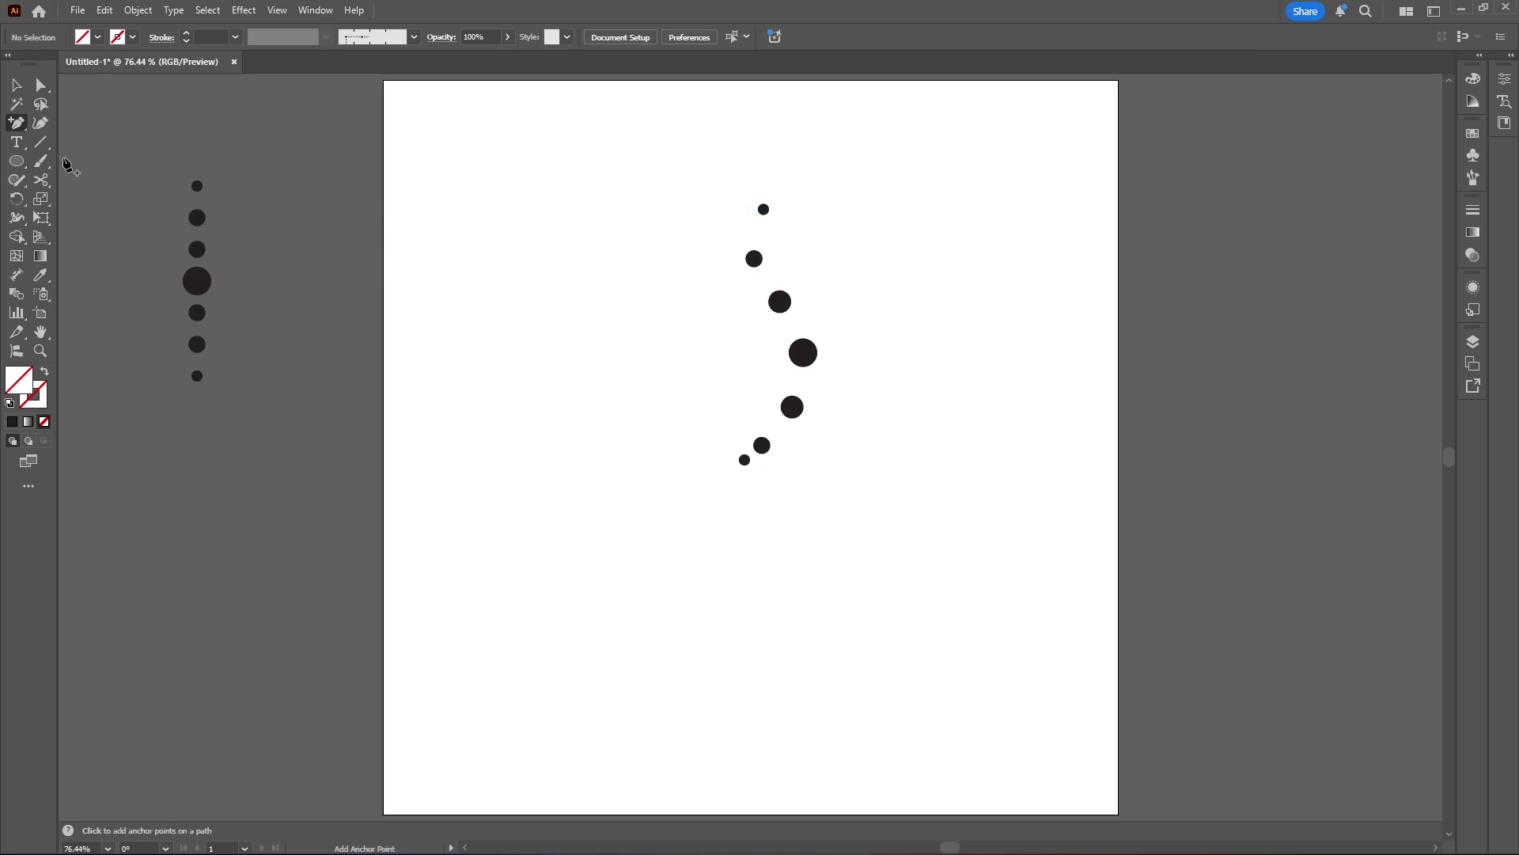
Try splitting the curved blend spine at several points between the circles with the Scissors tool
{"action": "left_click", "coordinate": [42, 182]}
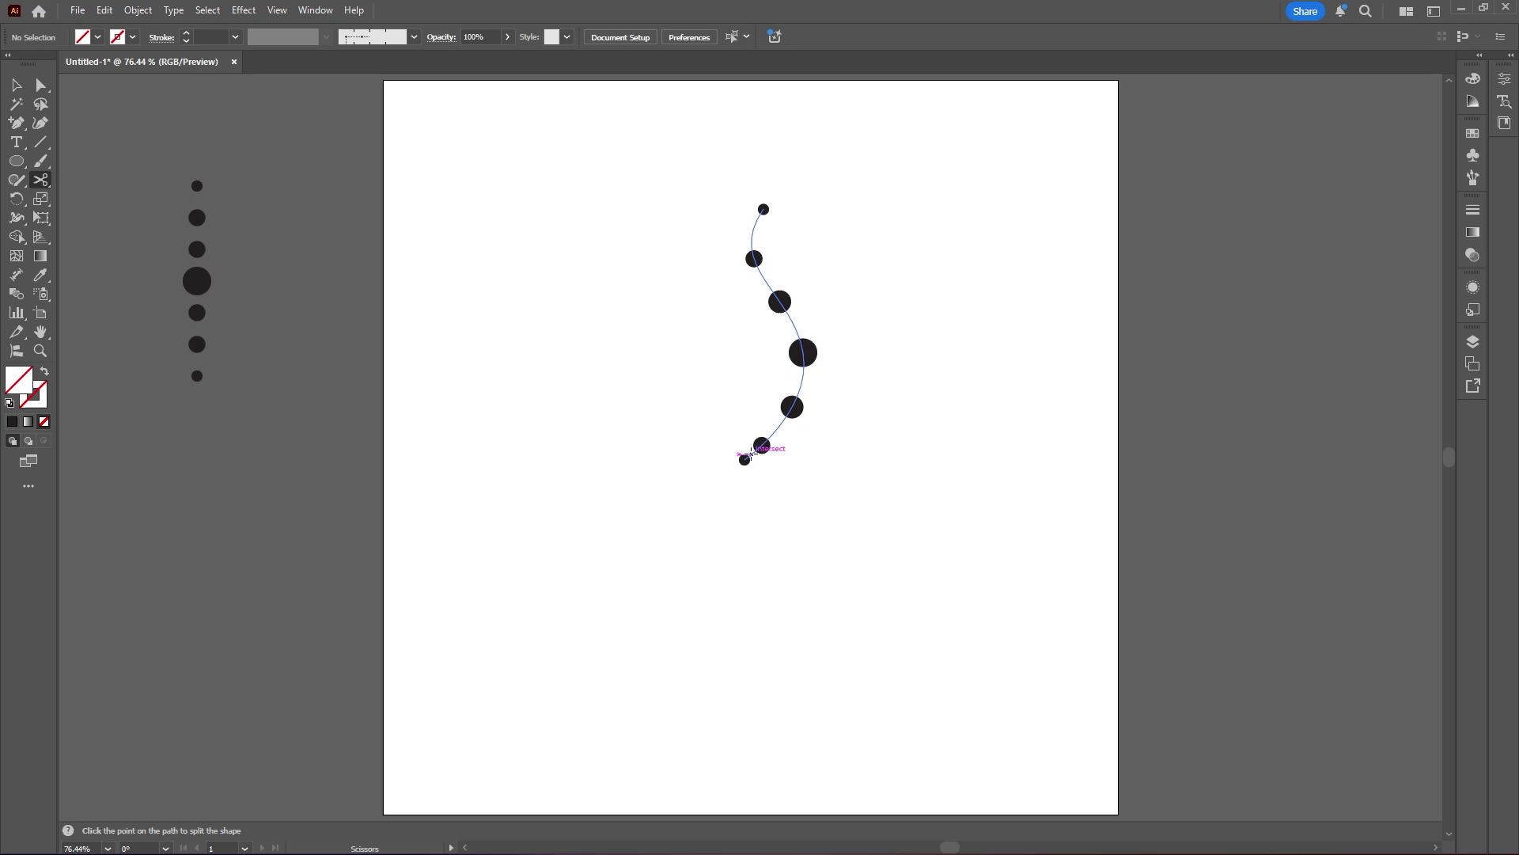
{"action": "left_click", "coordinate": [751, 454]}
{"action": "left_click", "coordinate": [777, 431]}
{"action": "left_click", "coordinate": [797, 397]}
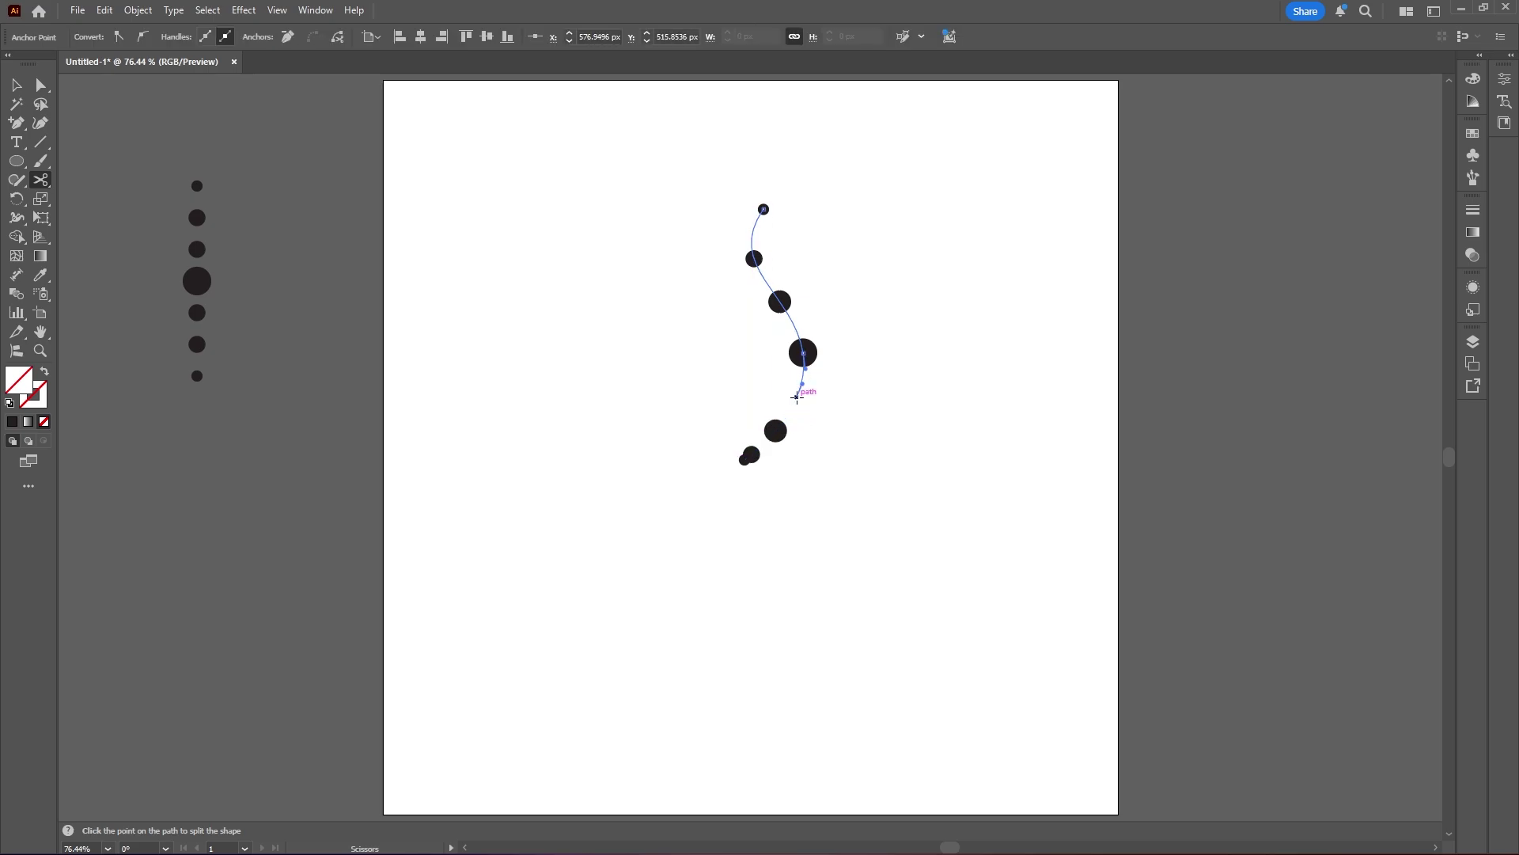
{"action": "left_click", "coordinate": [795, 327]}
{"action": "left_click", "coordinate": [765, 281]}
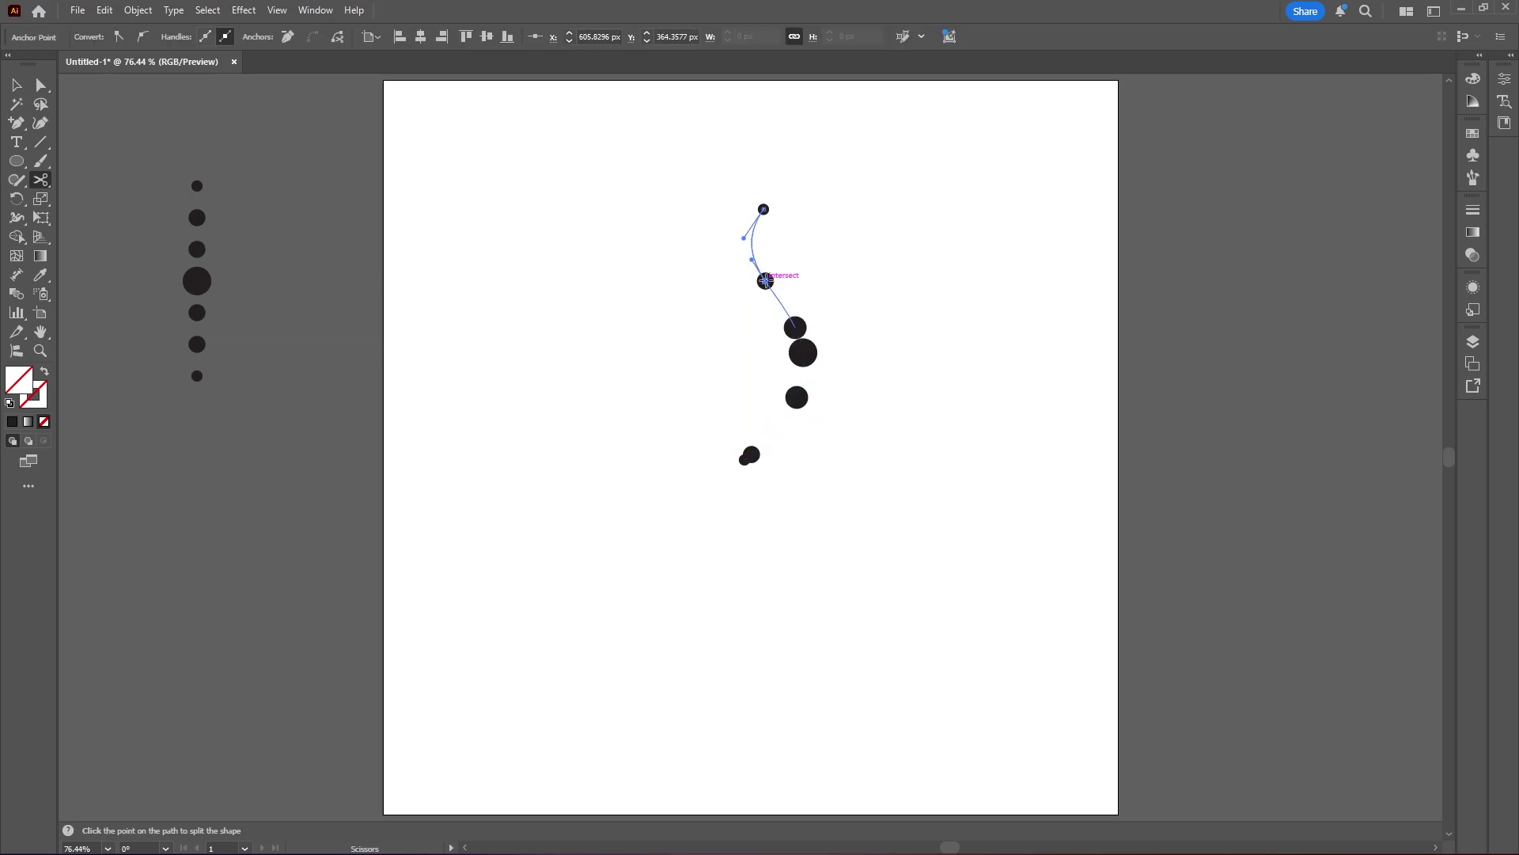
{"action": "left_click", "coordinate": [751, 245]}
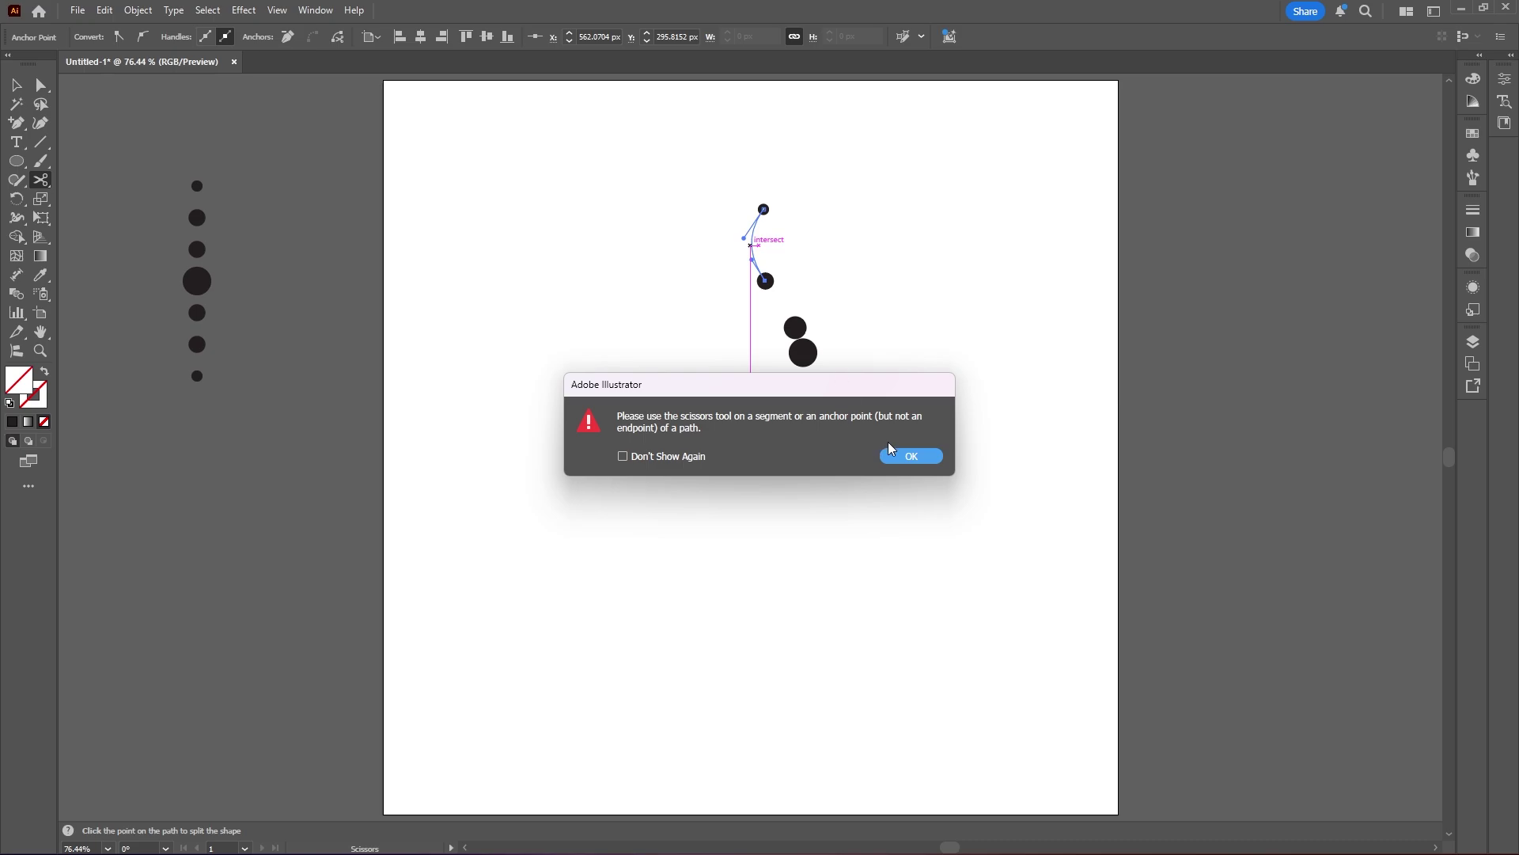
{"action": "left_click", "coordinate": [911, 457]}
Undo all the scissor cuts made on the blend spine
{"action": "key", "text": "ctrl+z"}
{"action": "key", "text": "ctrl+z"}
{"action": "key", "text": "ctrl+z"}
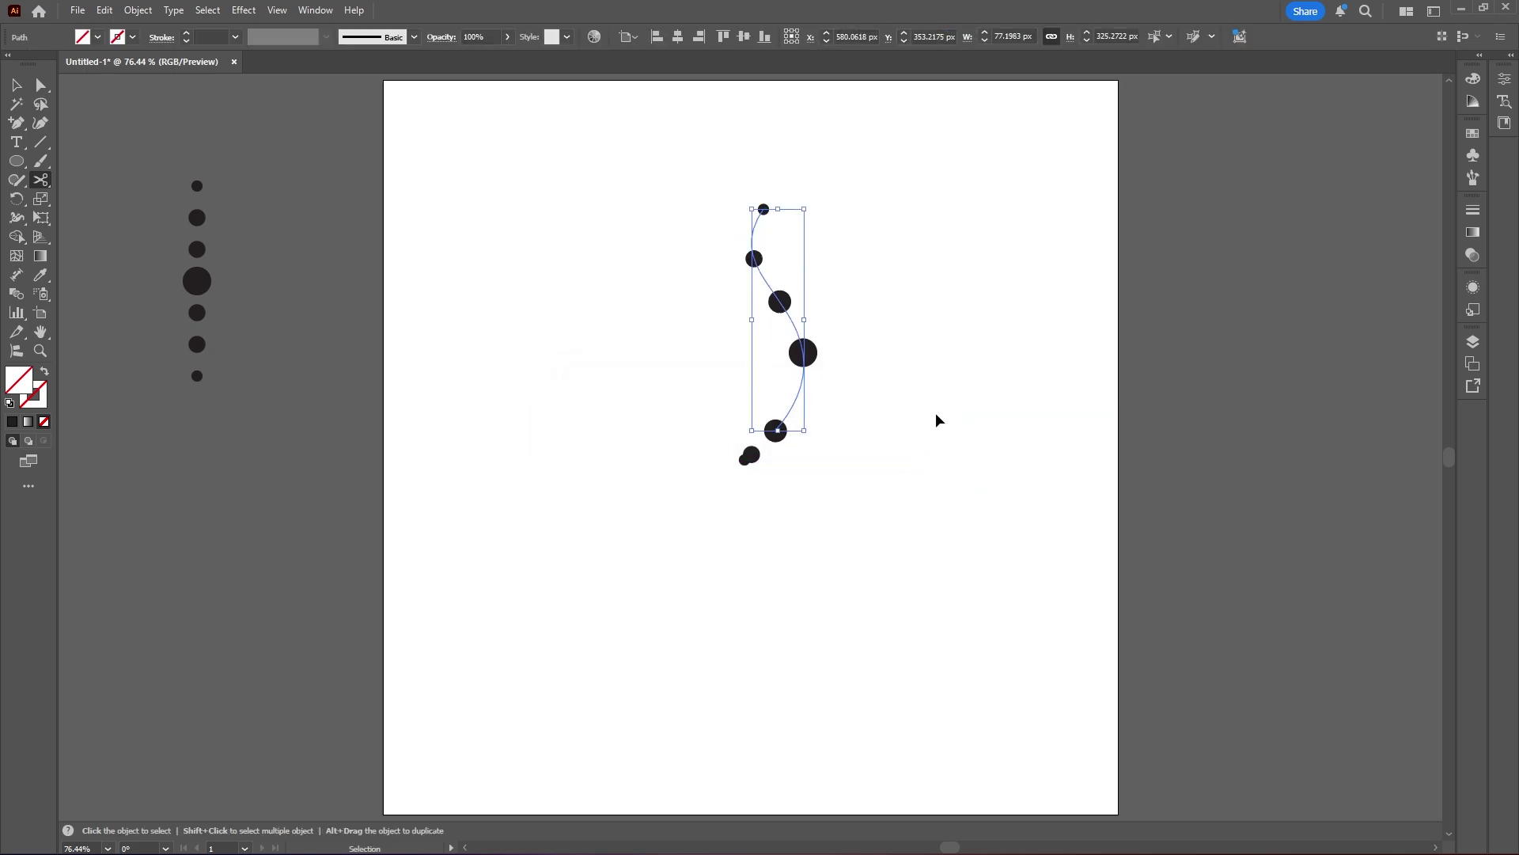
{"action": "key", "text": "ctrl+z"}
Select only the large middle circle inside the blend and enlarge it
{"action": "left_click", "coordinate": [41, 85]}
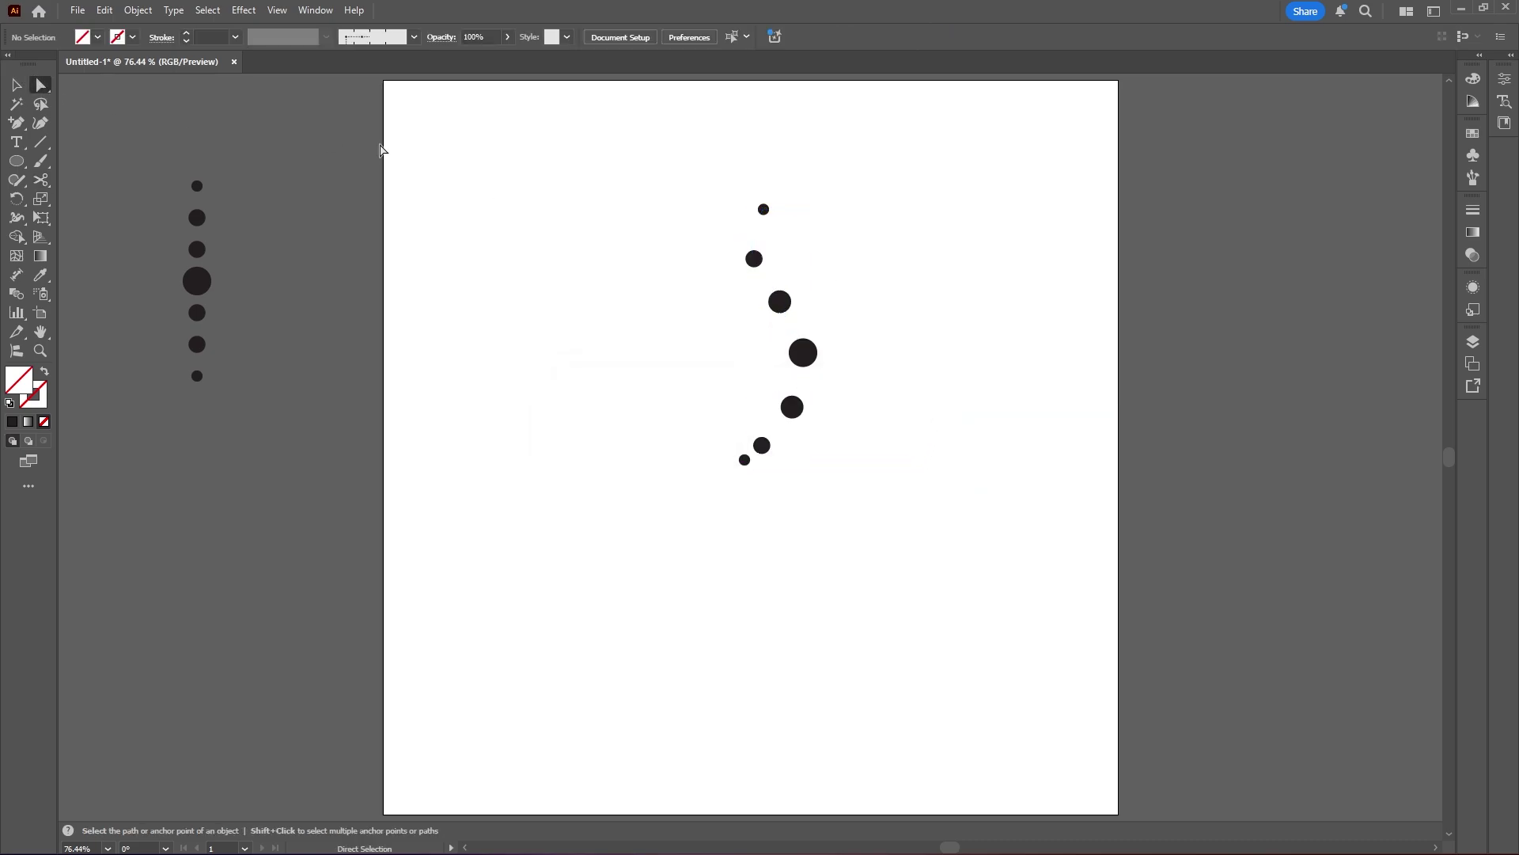
{"action": "left_click", "coordinate": [804, 353]}
{"action": "left_click", "coordinate": [865, 376]}
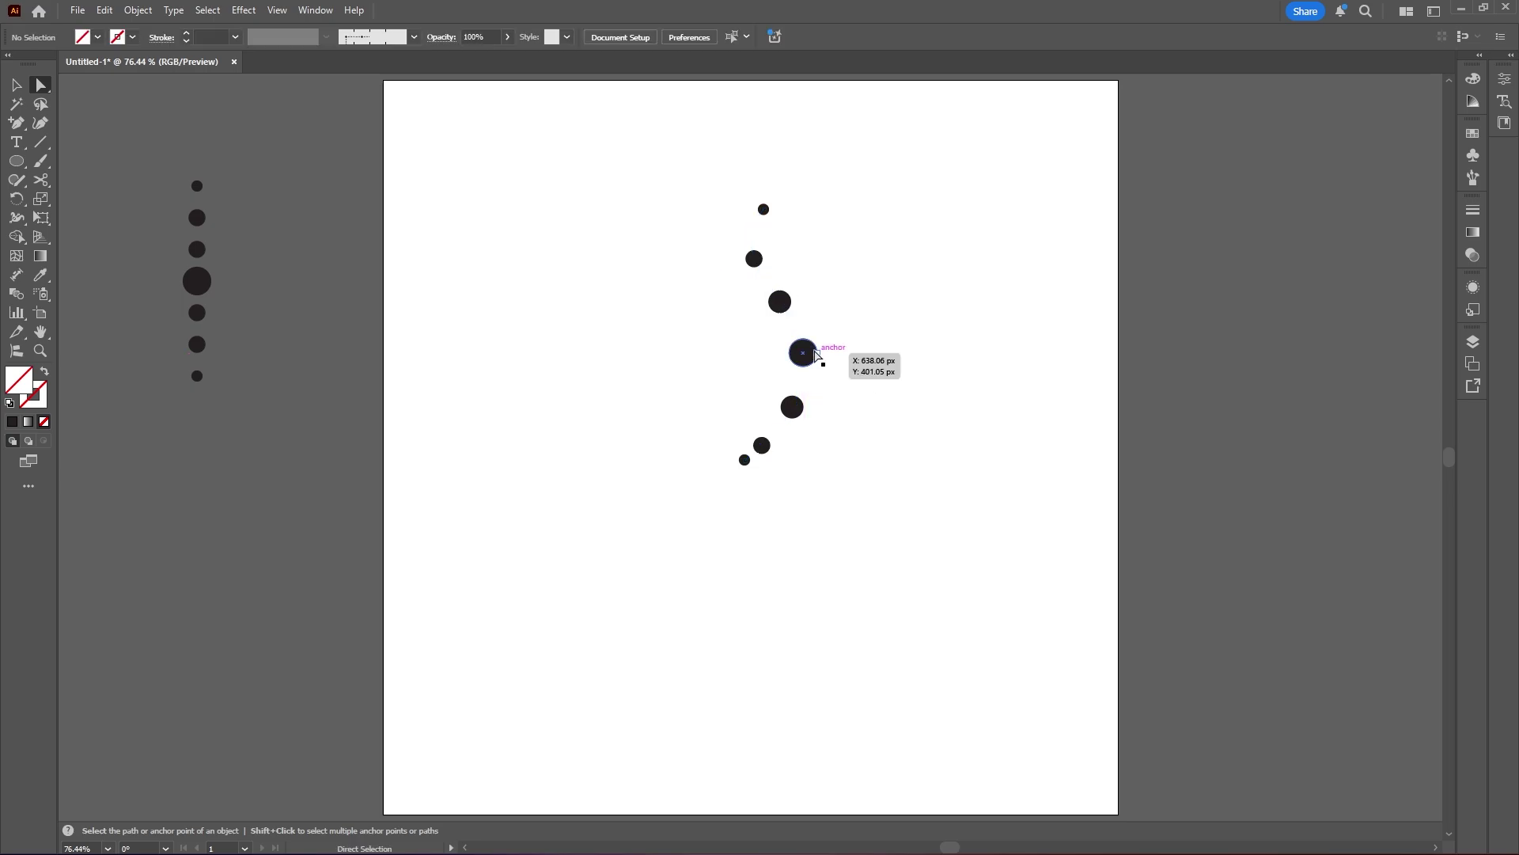
{"action": "left_click", "coordinate": [809, 350]}
{"action": "key", "text": "v"}
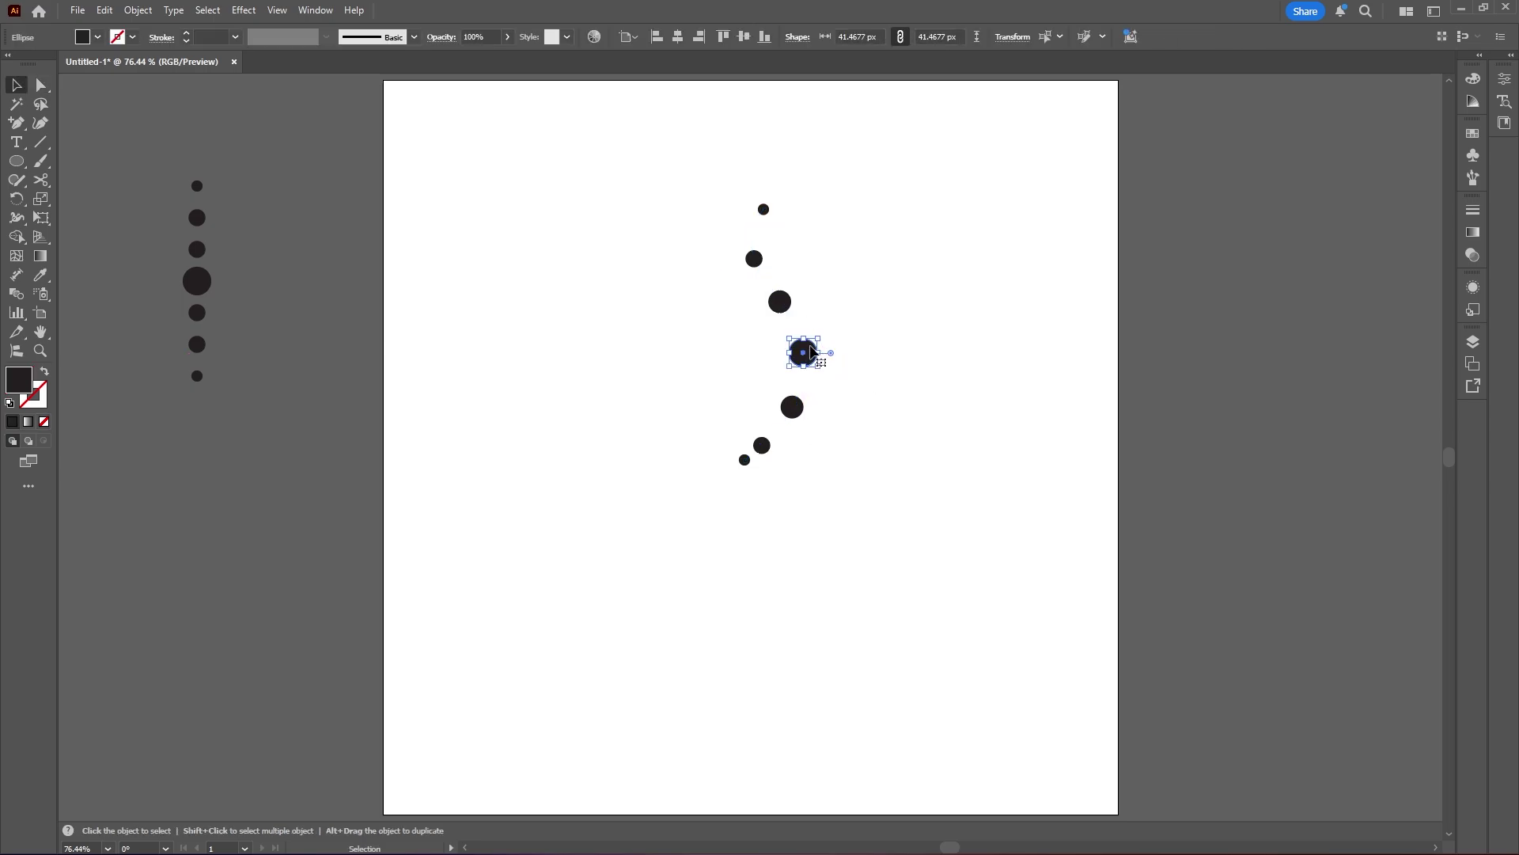
{"action": "left_click_drag", "start_coordinate": [820, 352], "coordinate": [824, 361]}
Enlarge the blend's top circle to about 39 px in diameter and clear the selection
{"action": "left_click_drag", "start_coordinate": [755, 231], "coordinate": [772, 234]}
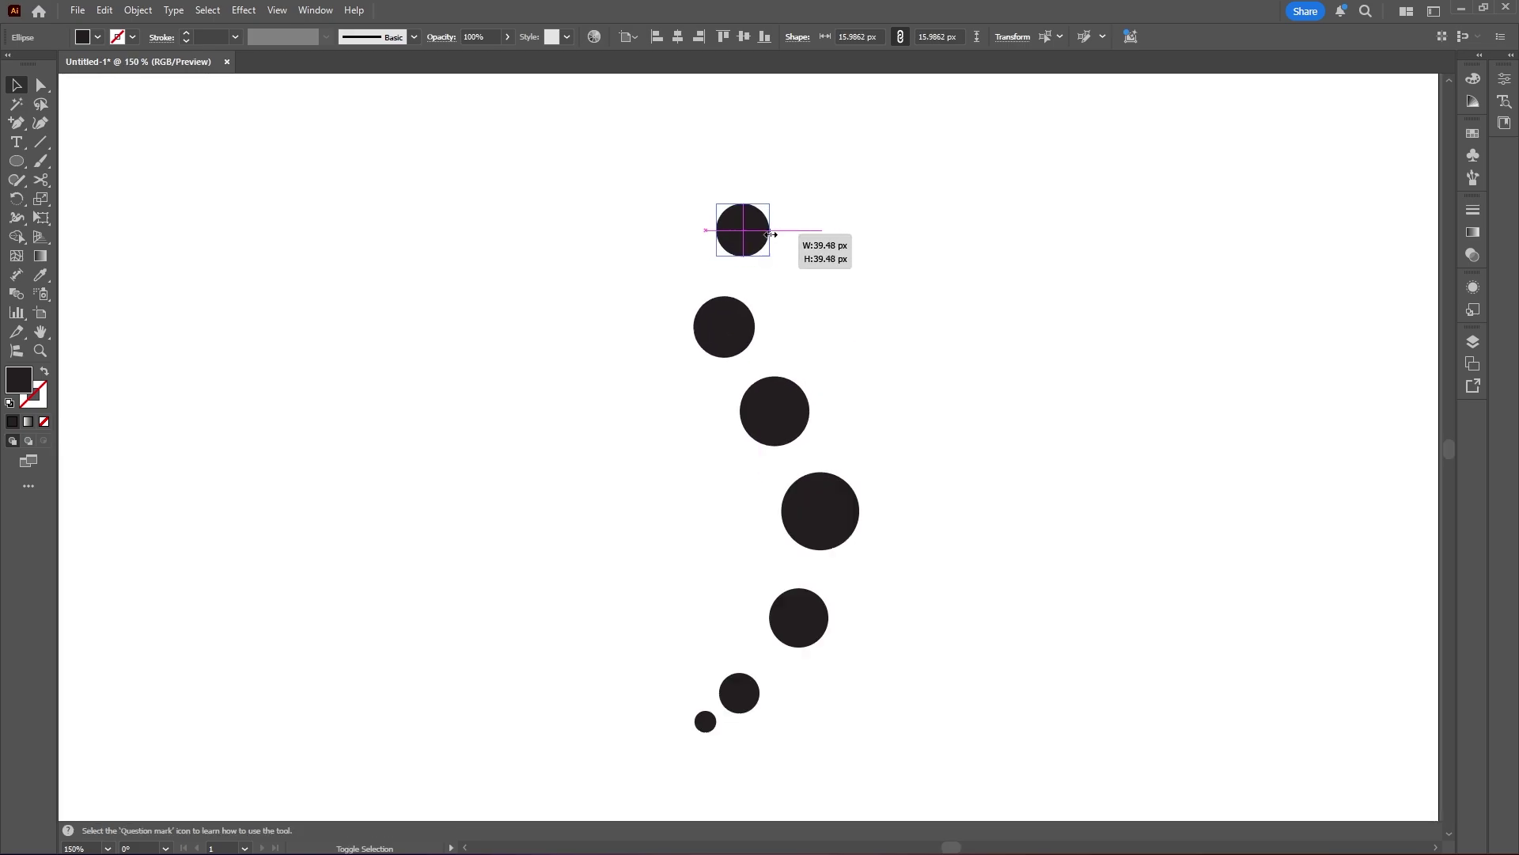
{"action": "scroll", "coordinate": [861, 286], "scroll_direction": "down", "scroll_amount": 2}
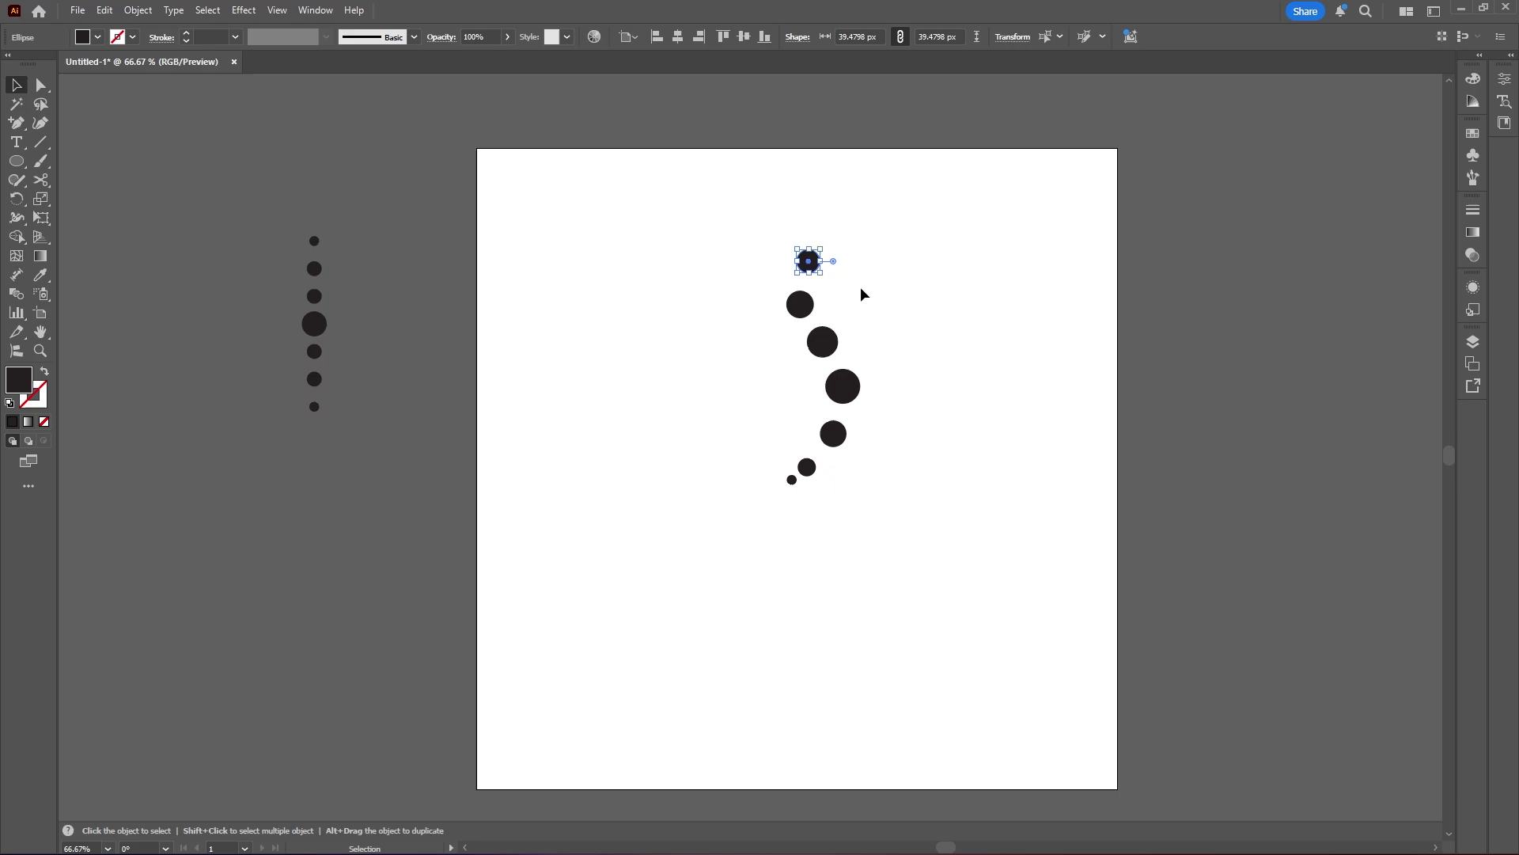
{"action": "left_click", "coordinate": [955, 359]}
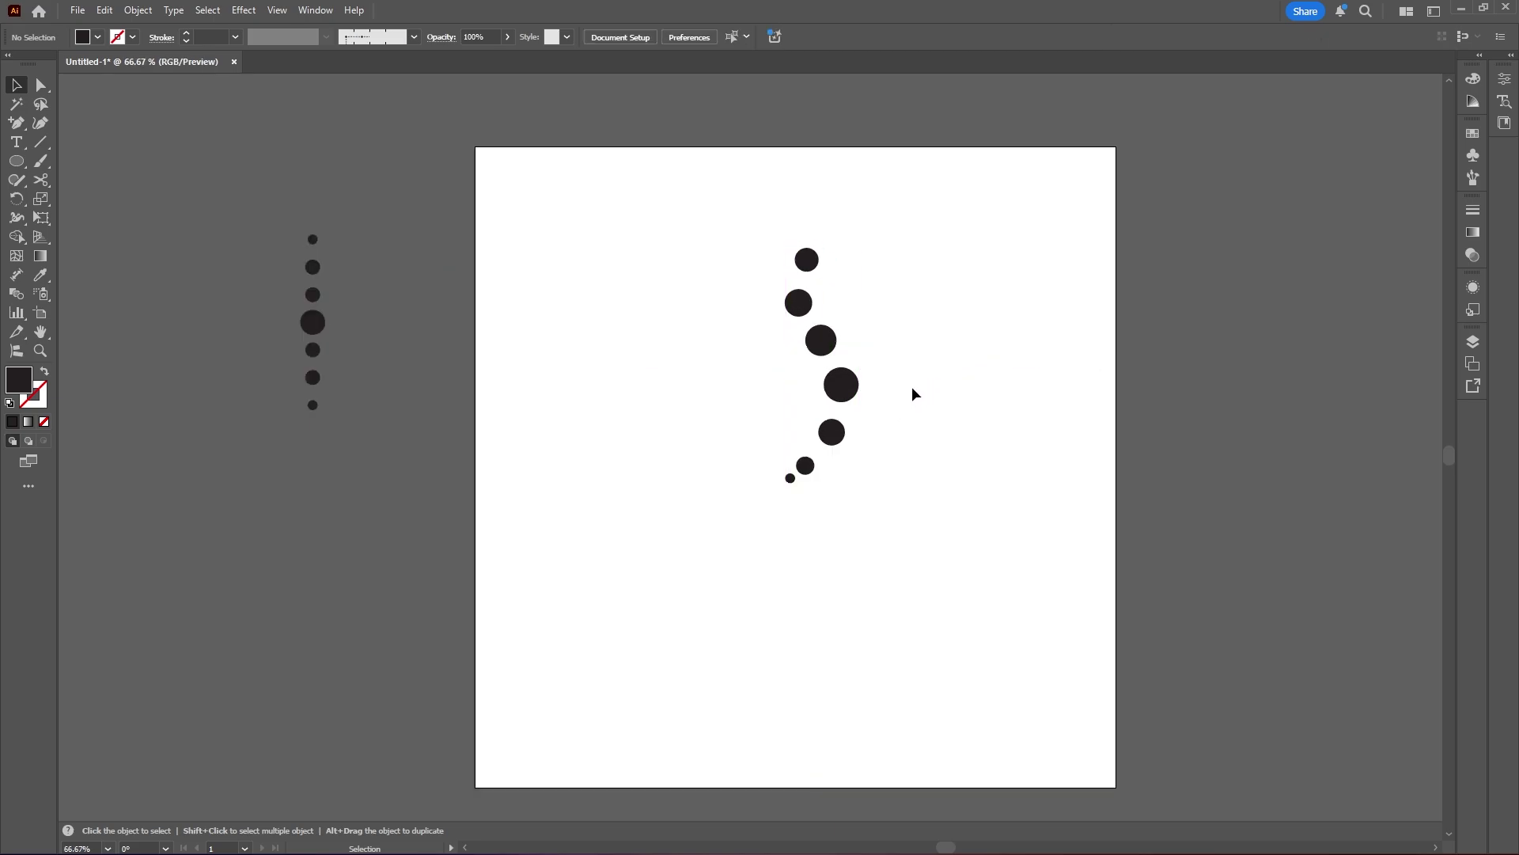
Move the curved blend off the artboard beside it and place the plain S-shaped path on the artboard
{"action": "left_click_drag", "start_coordinate": [842, 386], "coordinate": [247, 539]}
{"action": "left_click", "coordinate": [359, 522]}
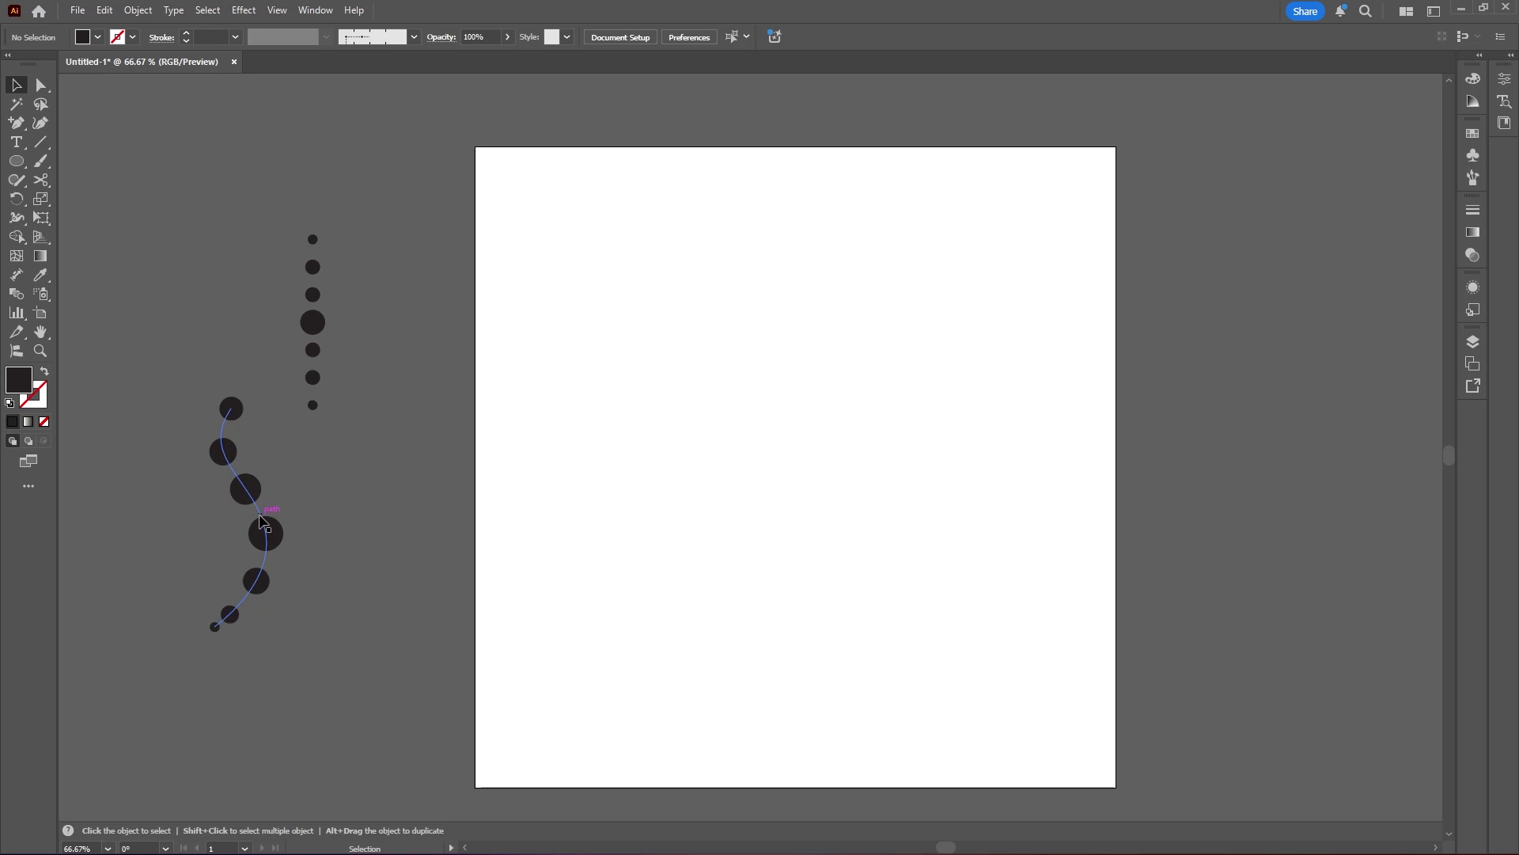
{"action": "left_click", "coordinate": [263, 522]}
{"action": "left_click", "coordinate": [647, 462]}
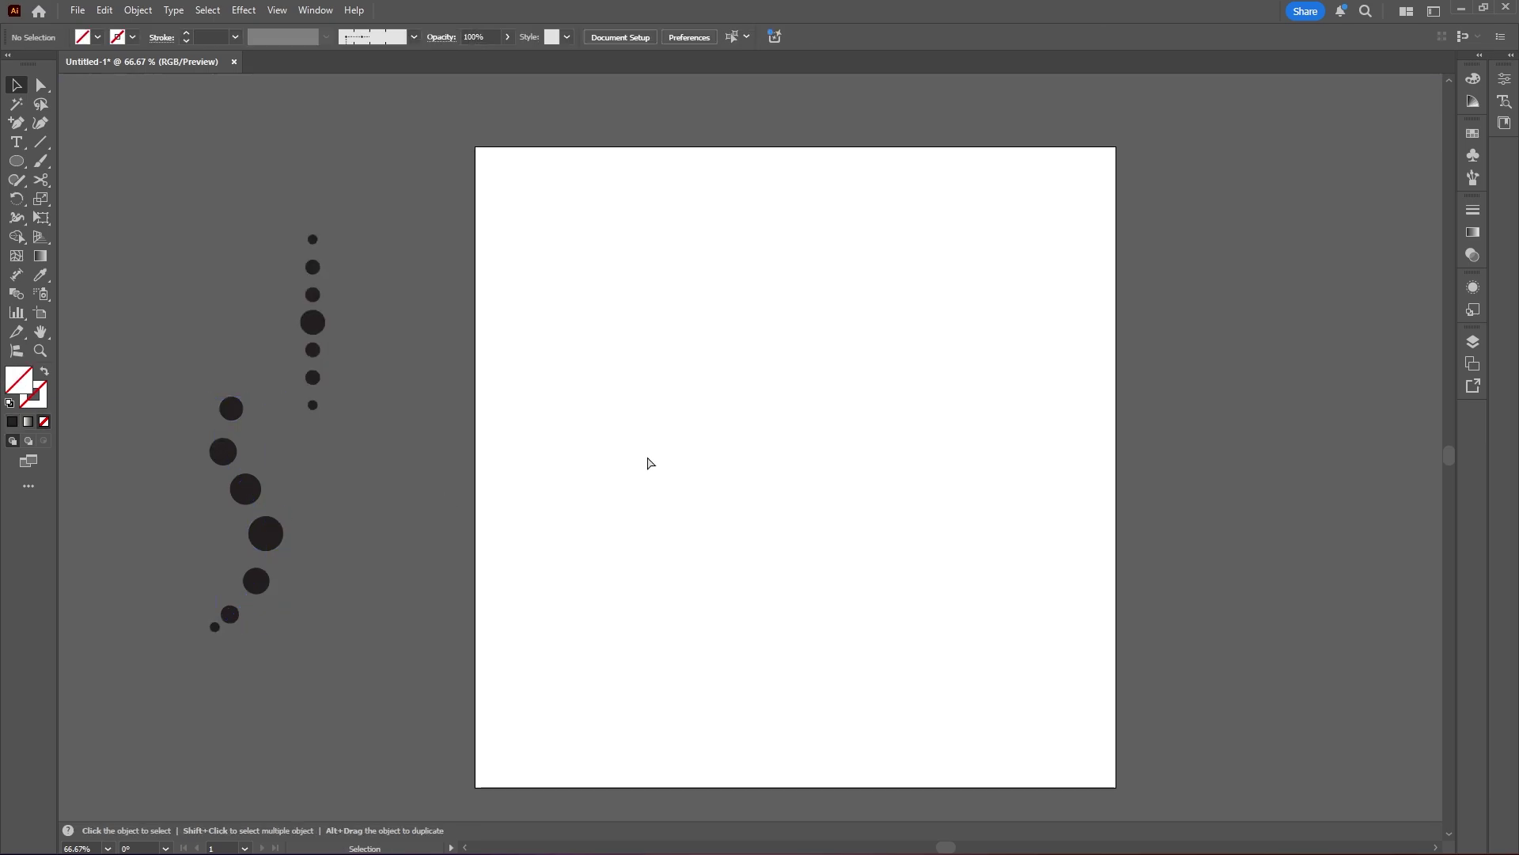
{"action": "left_click", "coordinate": [776, 438]}
{"action": "left_click_drag", "start_coordinate": [776, 438], "coordinate": [903, 358]}
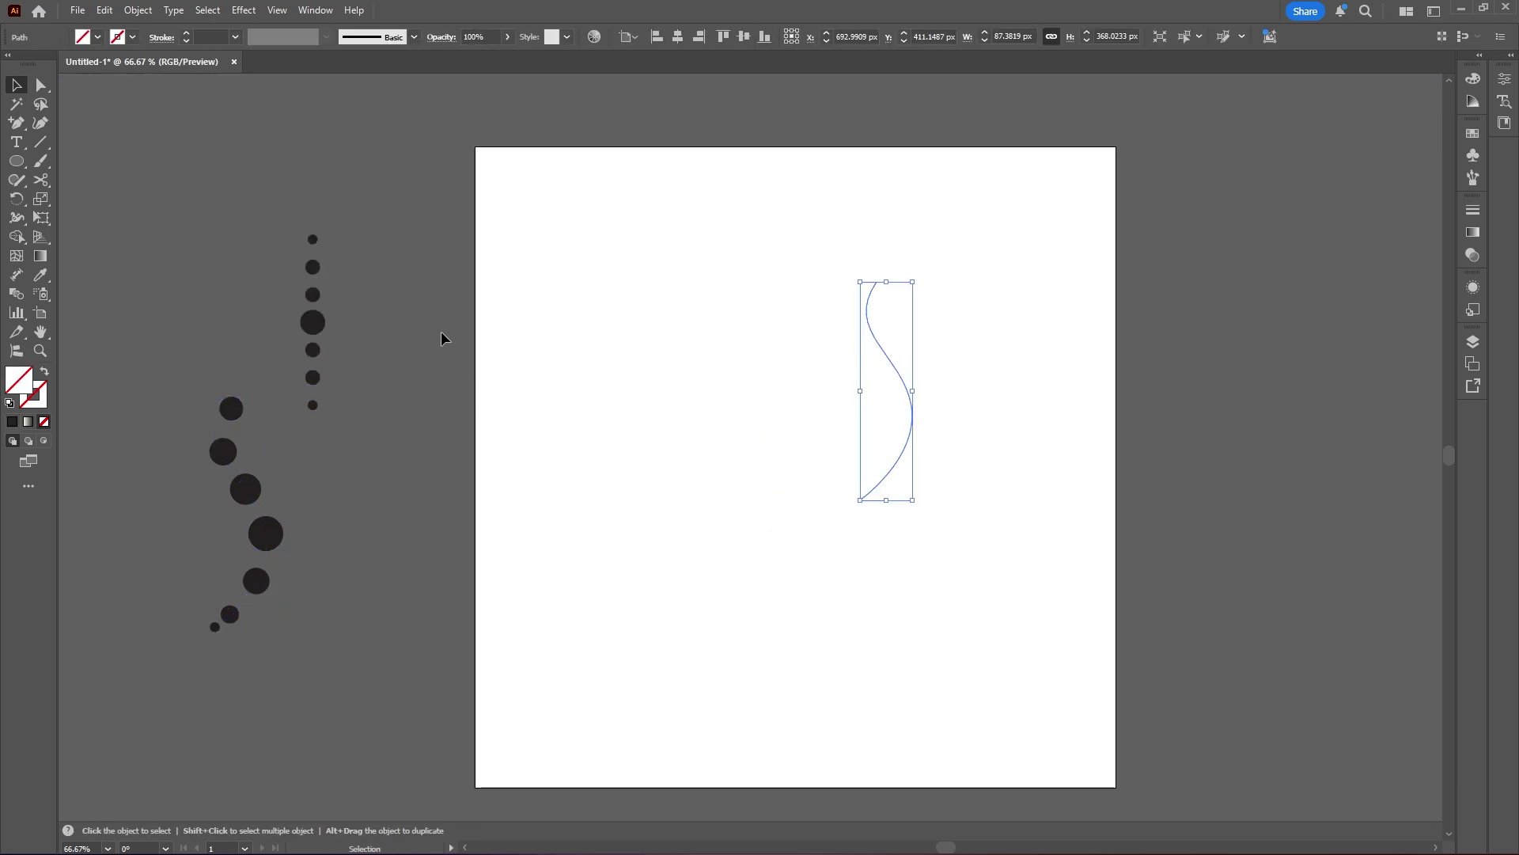
Move the vertical column of seven circles onto the artboard and rotate it 90° into a horizontal row
{"action": "left_click_drag", "start_coordinate": [320, 337], "coordinate": [664, 348]}
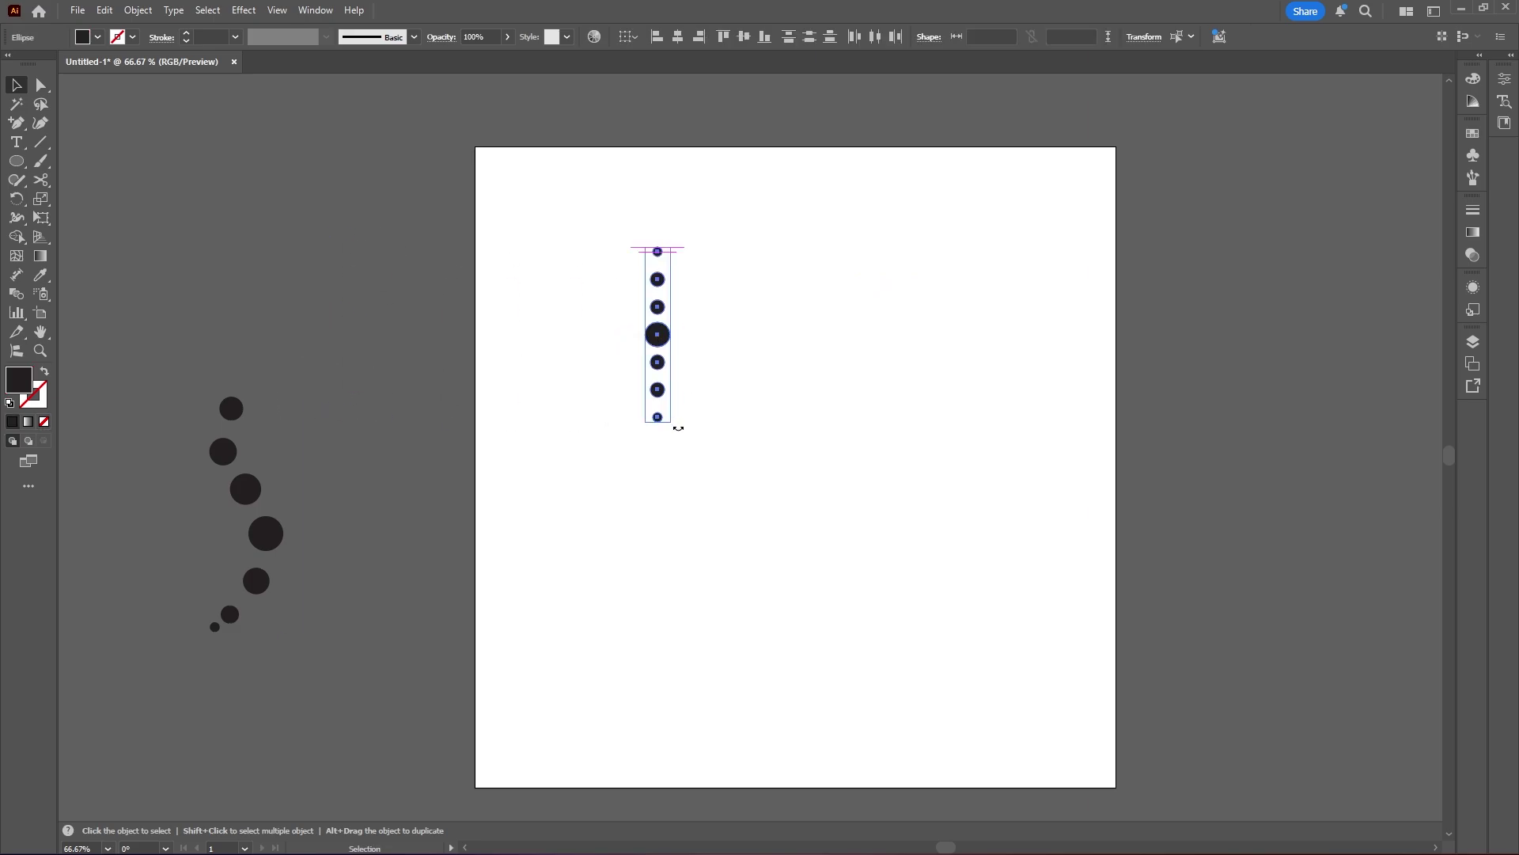
{"action": "left_click_drag", "start_coordinate": [679, 428], "coordinate": [763, 315]}
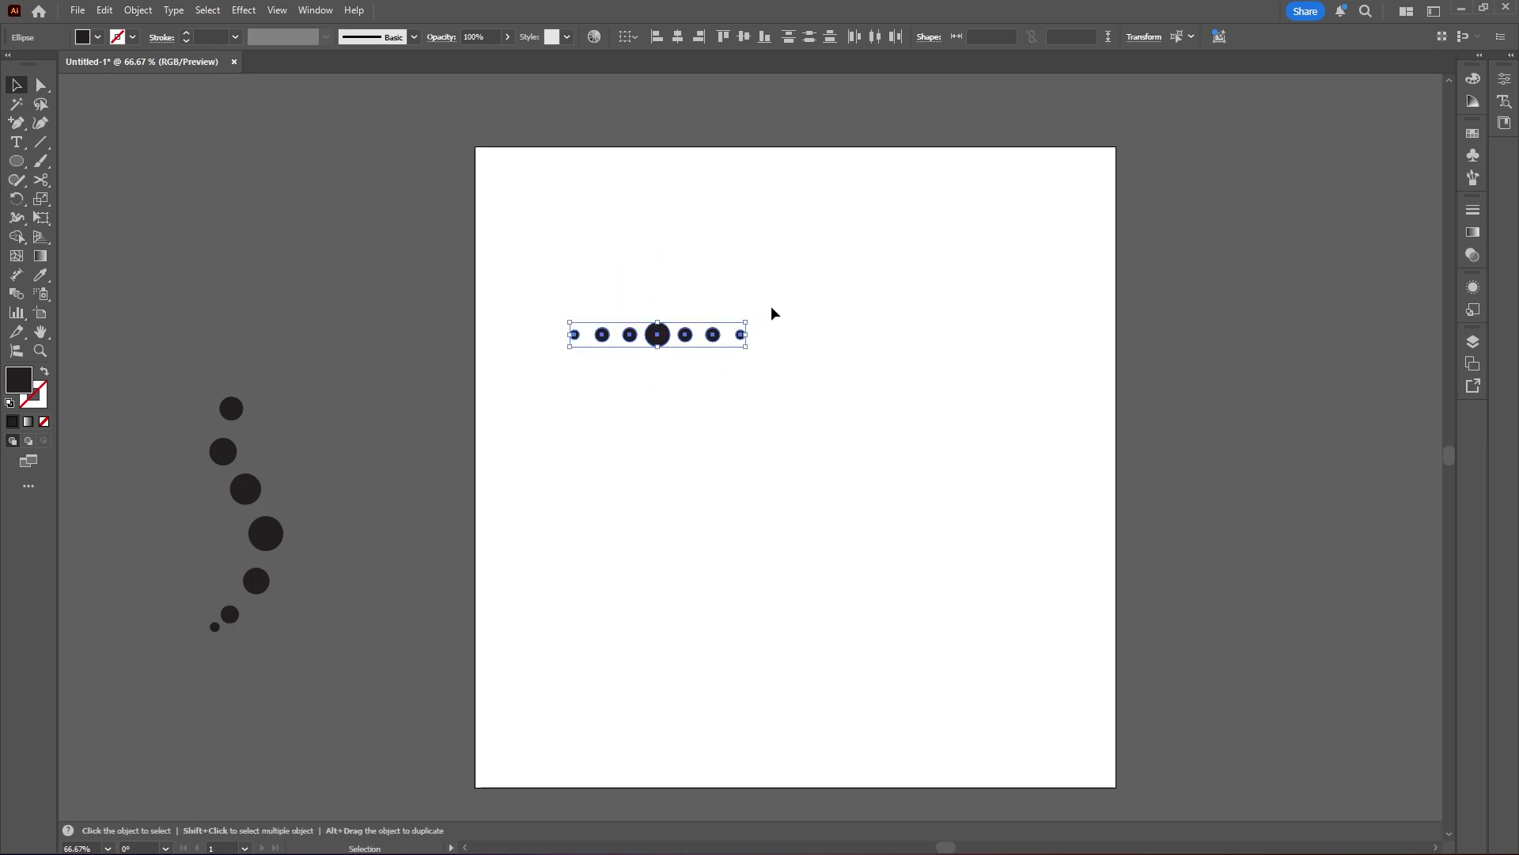
{"action": "scroll", "coordinate": [713, 309], "scroll_direction": "up", "scroll_amount": 1}
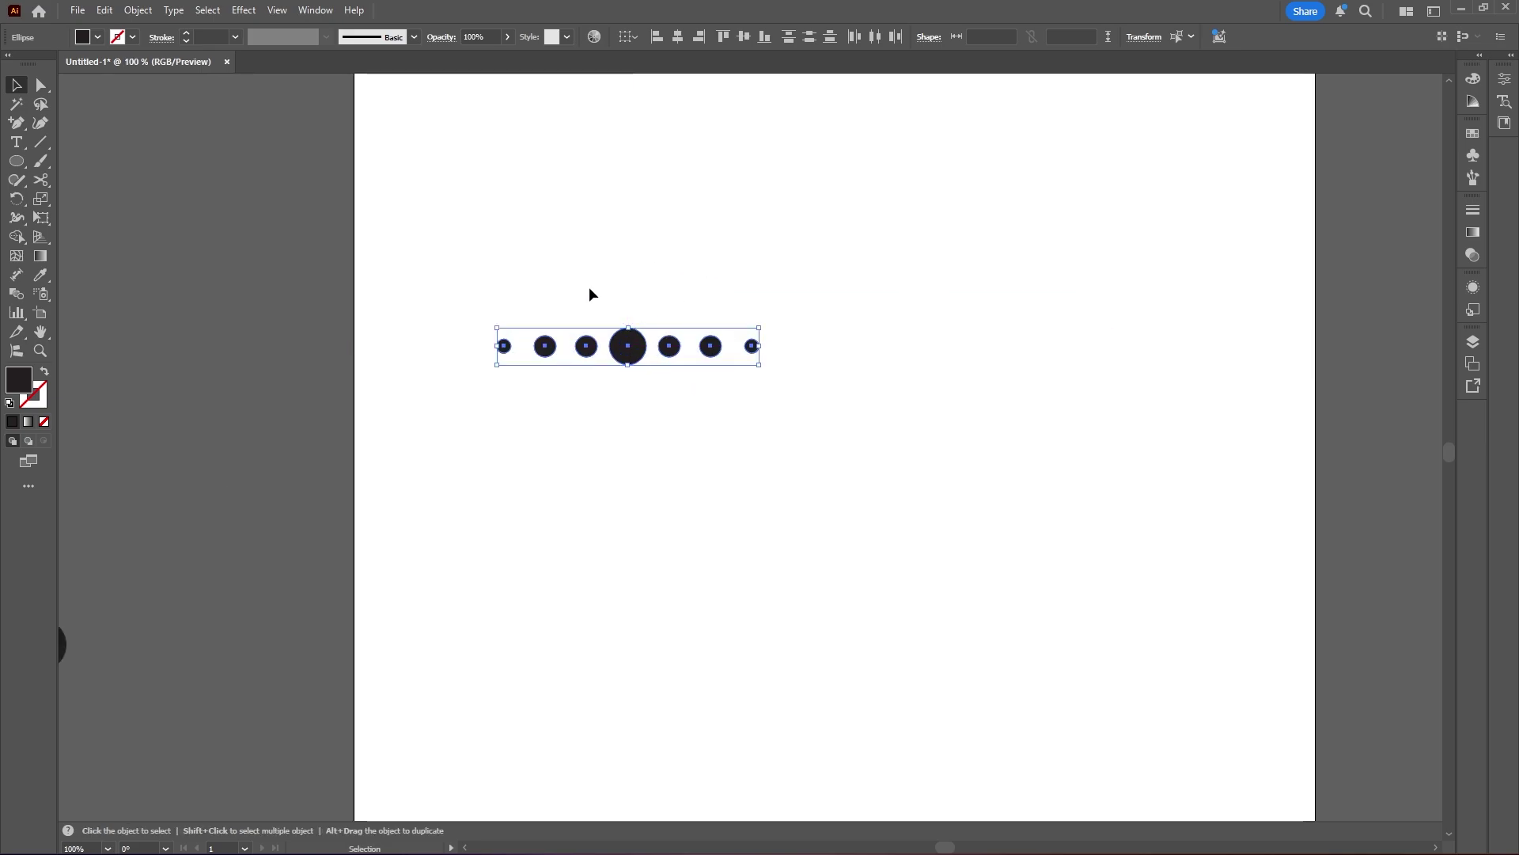
Start a new Pattern Brush from the selected row of circles
{"action": "left_click", "coordinate": [413, 37]}
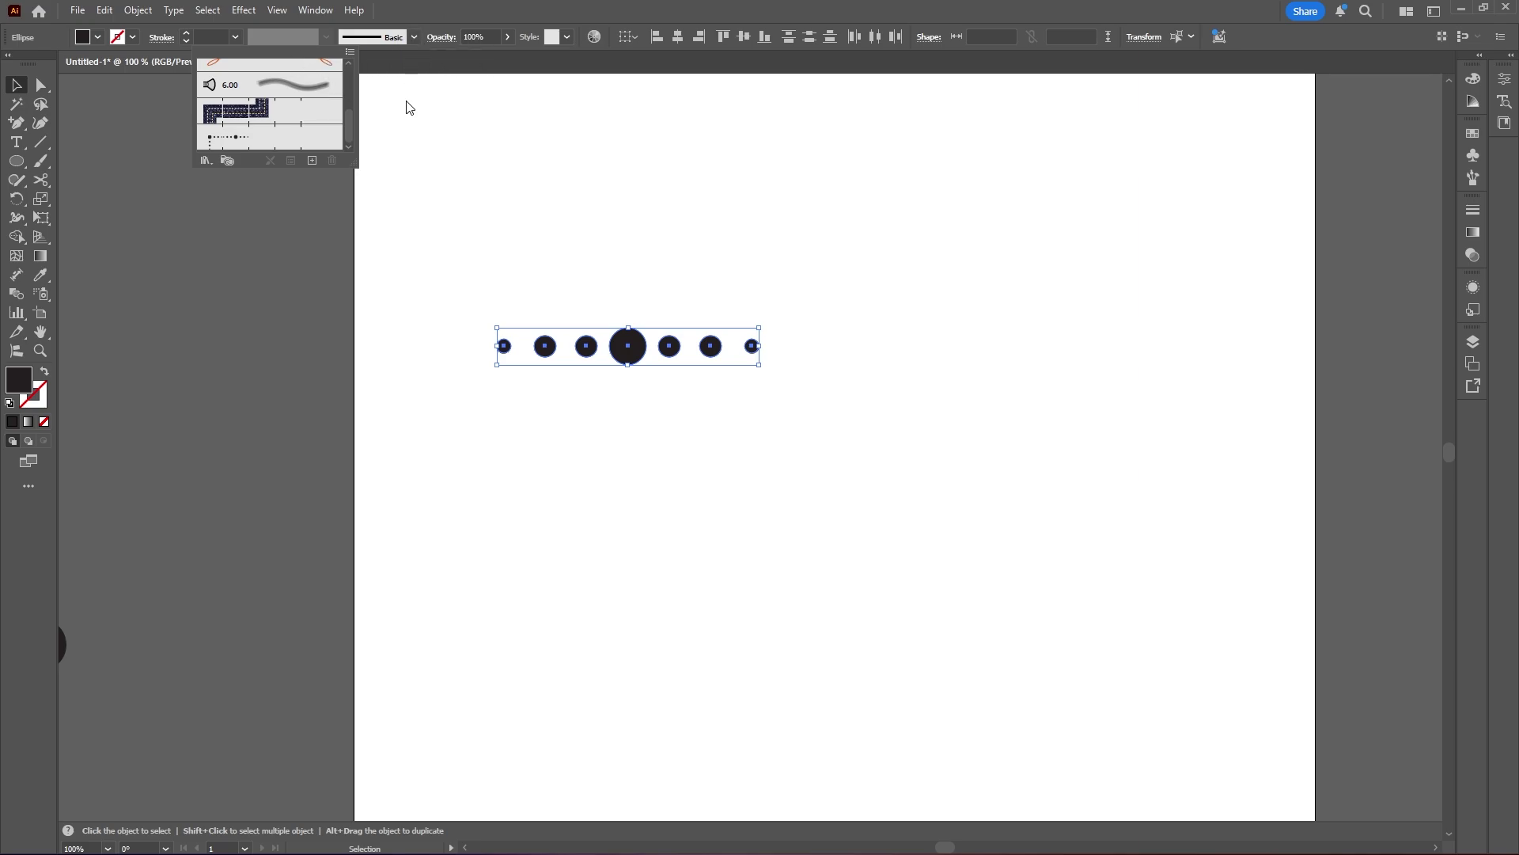
{"action": "left_click", "coordinate": [312, 160]}
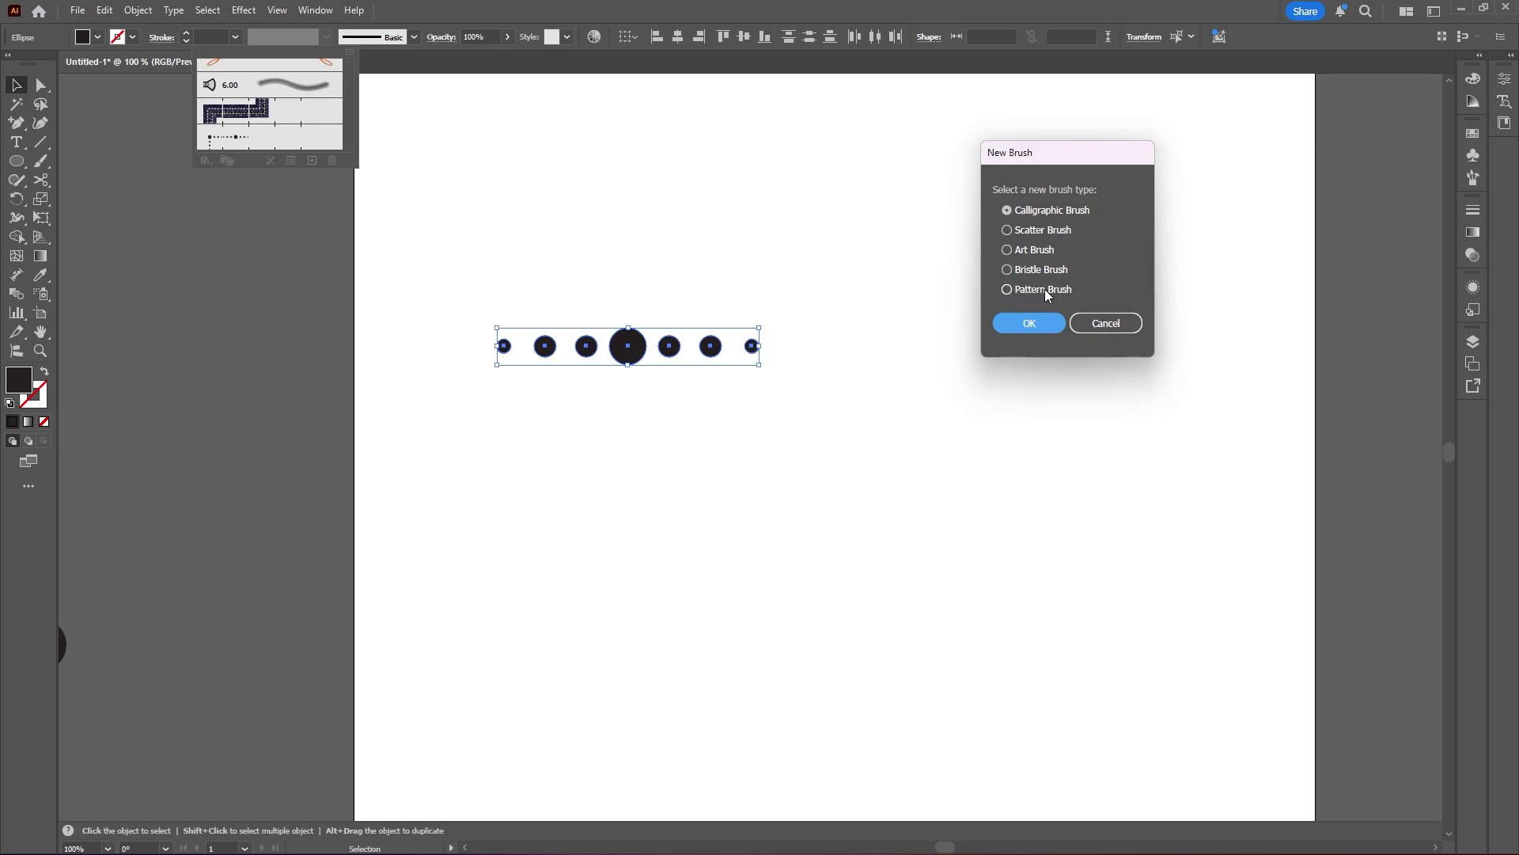
{"action": "left_click", "coordinate": [1038, 289]}
{"action": "left_click", "coordinate": [1029, 323]}
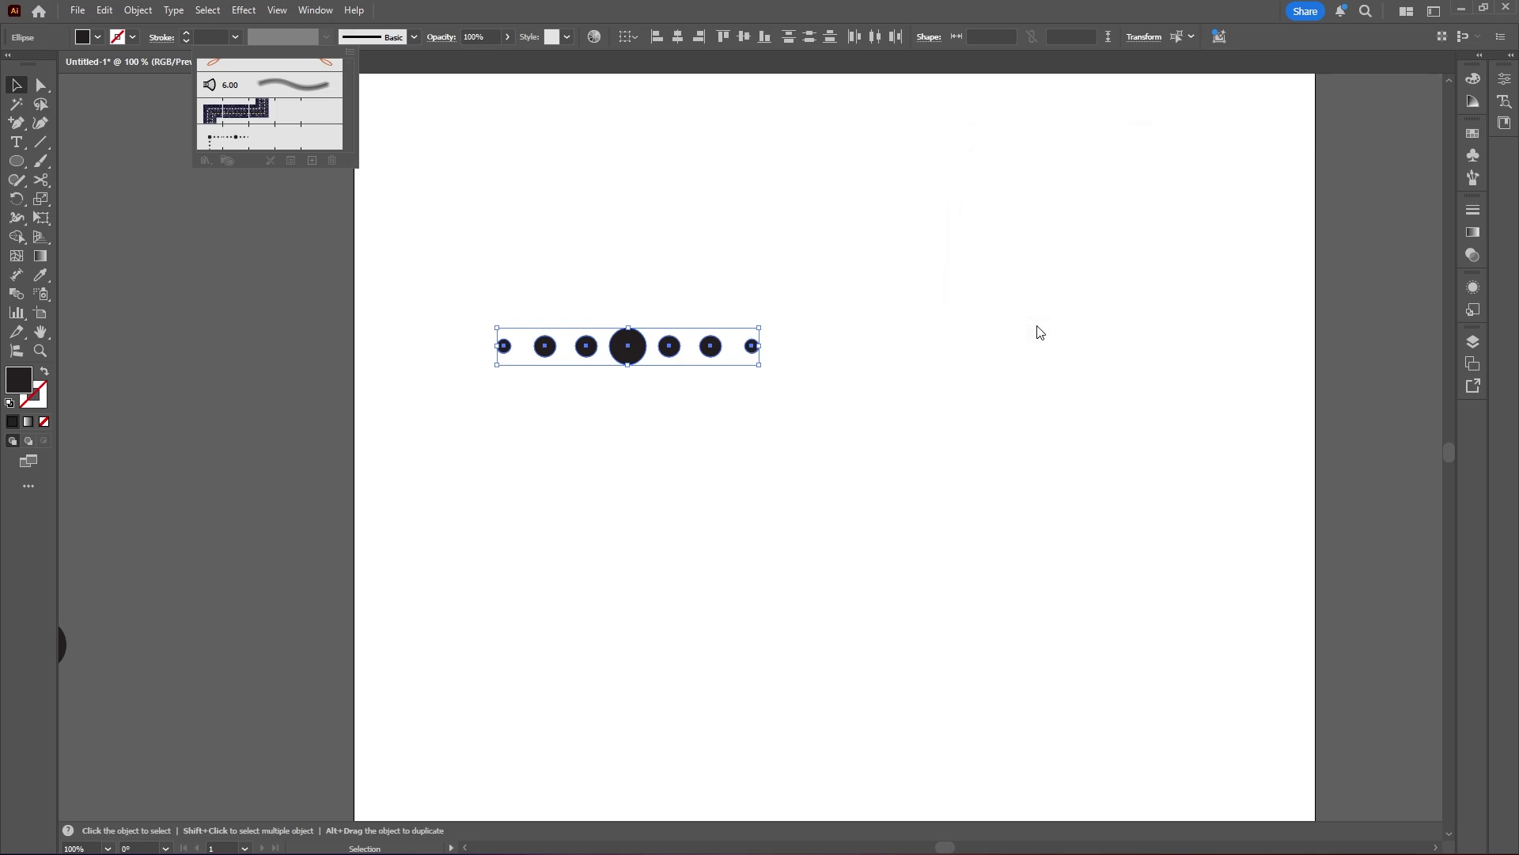
{"action": "mouse_move", "coordinate": [1452, 89]}
{"action": "left_mouse_down"}
{"action": "mouse_move", "coordinate": [1186, 161]}
{"action": "mouse_move", "coordinate": [865, 165]}
{"action": "left_mouse_up"}
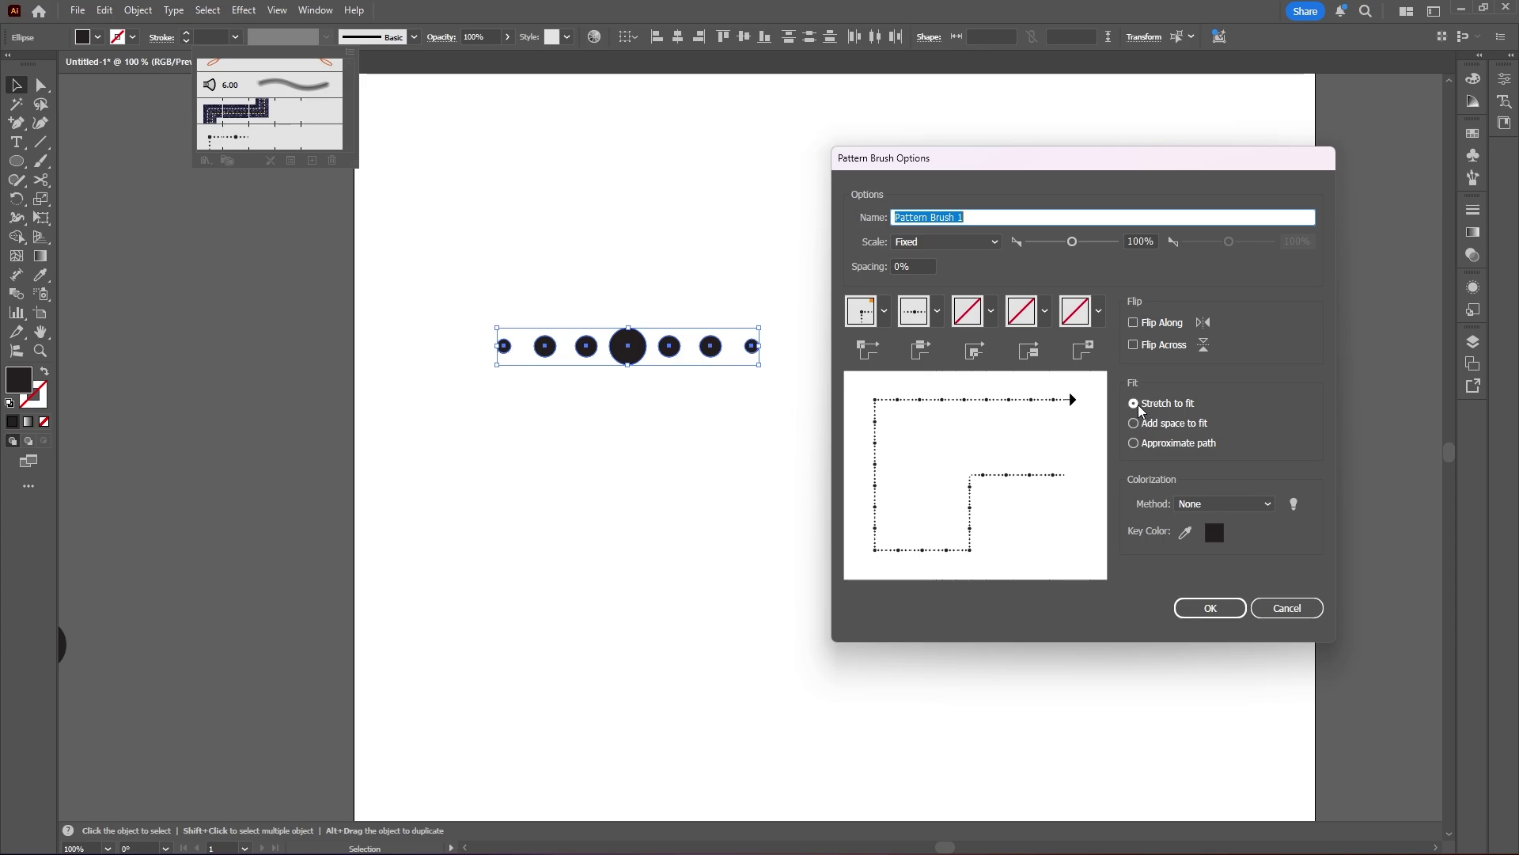
Set the pattern brush fit to Add space to fit, leave the colorization method at None, and create the brush
{"action": "left_click", "coordinate": [1161, 430]}
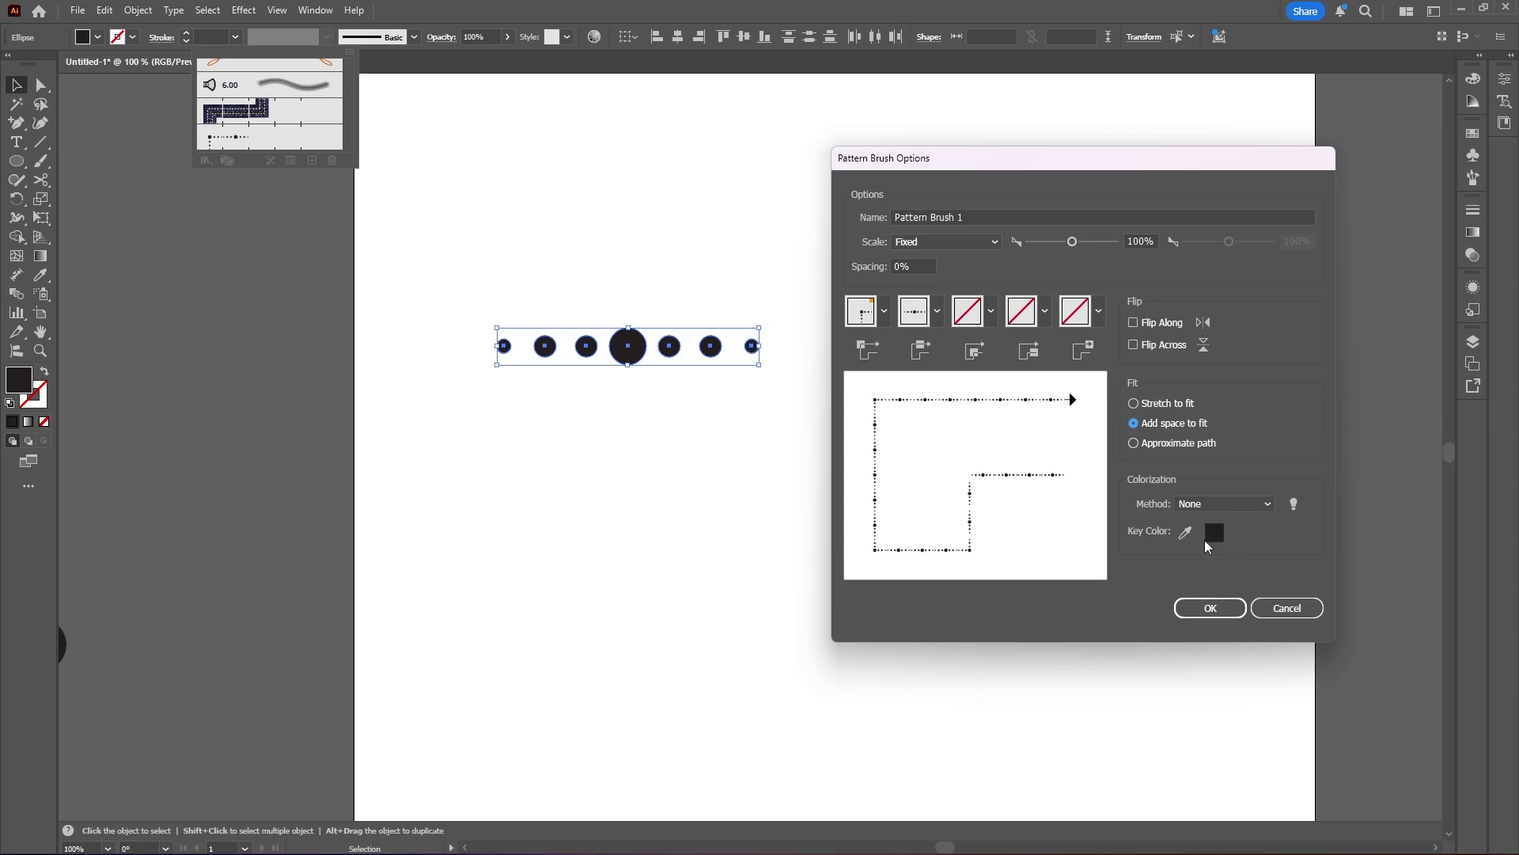
{"action": "left_click", "coordinate": [1208, 504]}
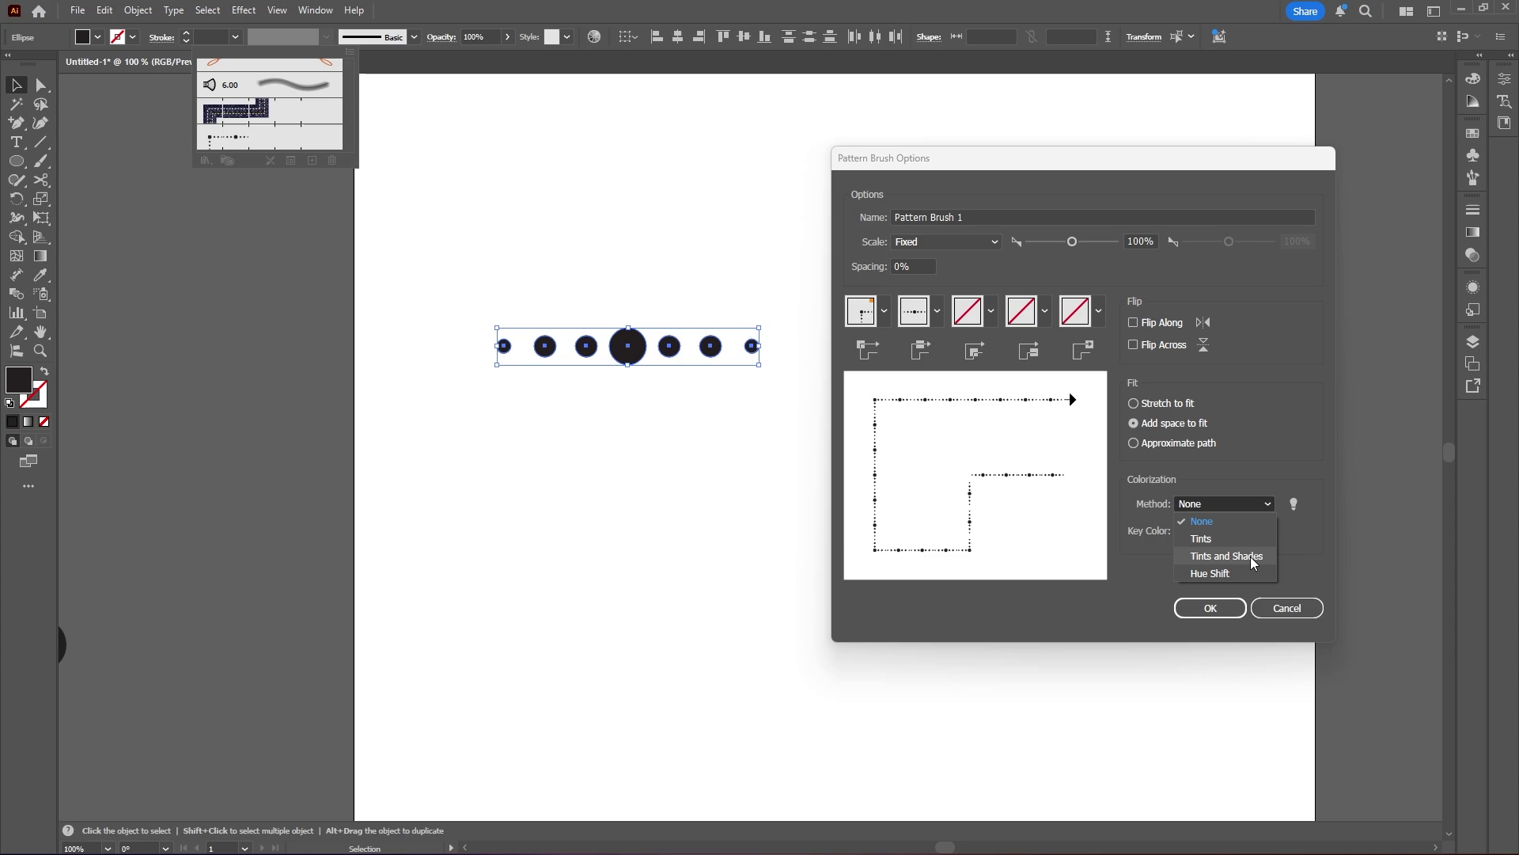
{"action": "left_click", "coordinate": [1239, 506]}
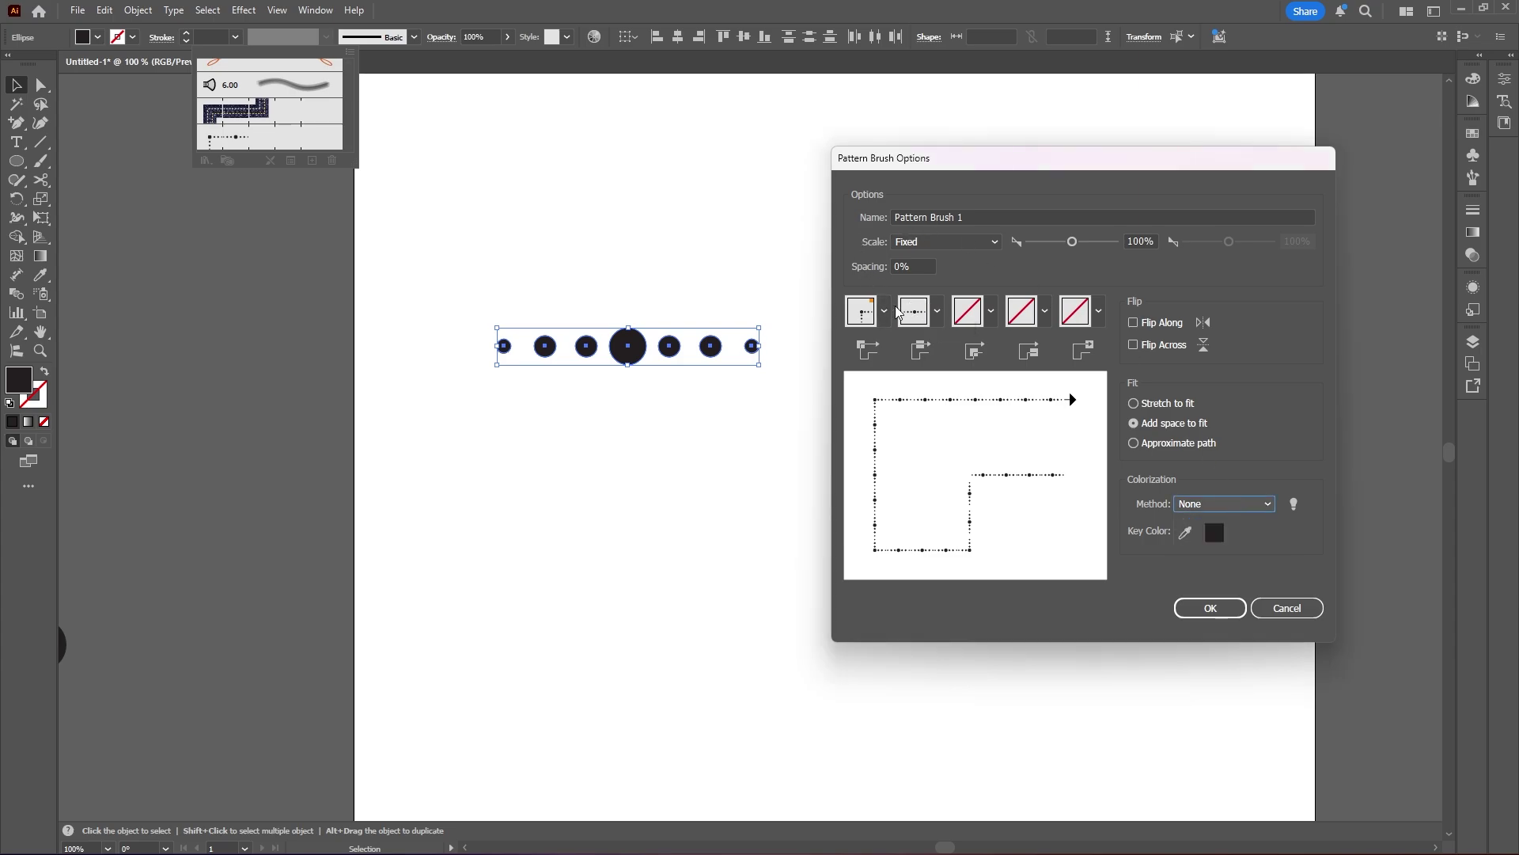
{"action": "left_click", "coordinate": [937, 311]}
{"action": "left_click", "coordinate": [937, 311]}
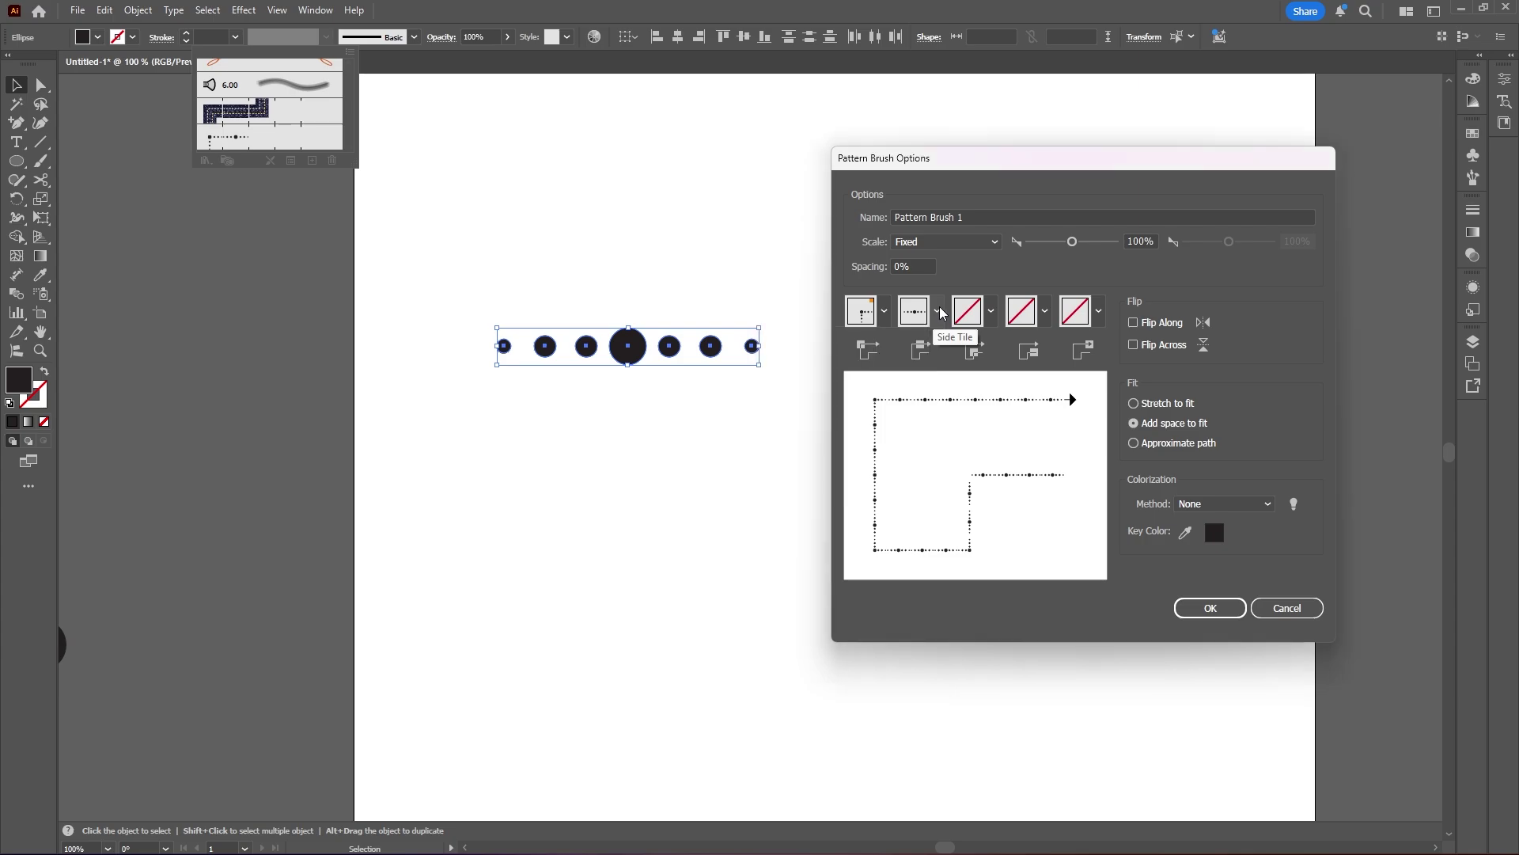
{"action": "left_click", "coordinate": [1212, 609]}
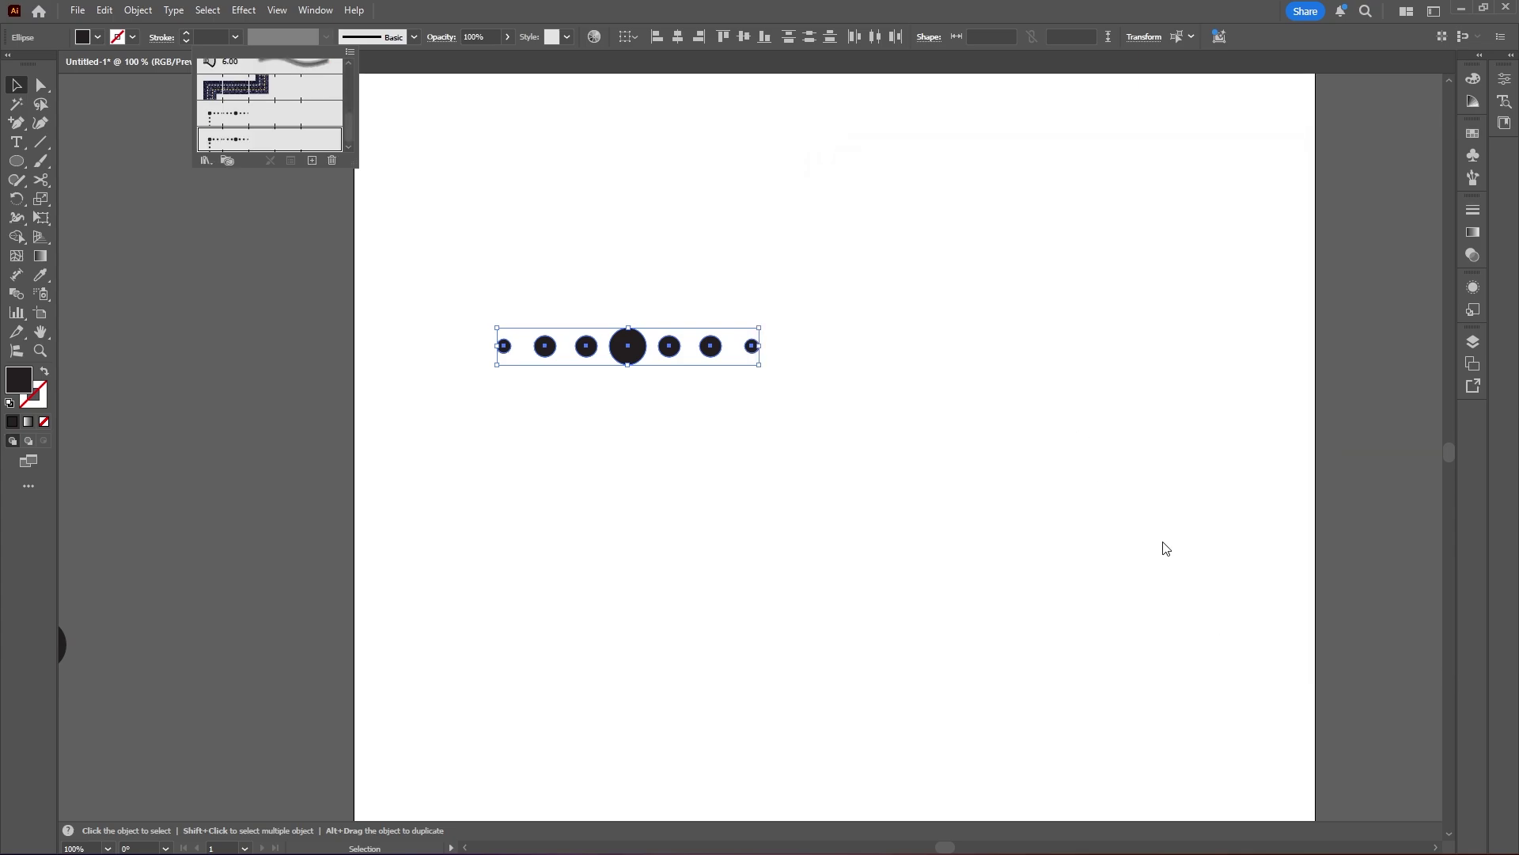
Place a spare copy of the S-shaped path on the empty canvas beside the artboard
{"action": "left_click", "coordinate": [1161, 546]}
{"action": "left_click_drag", "start_coordinate": [1184, 570], "coordinate": [1013, 320]}
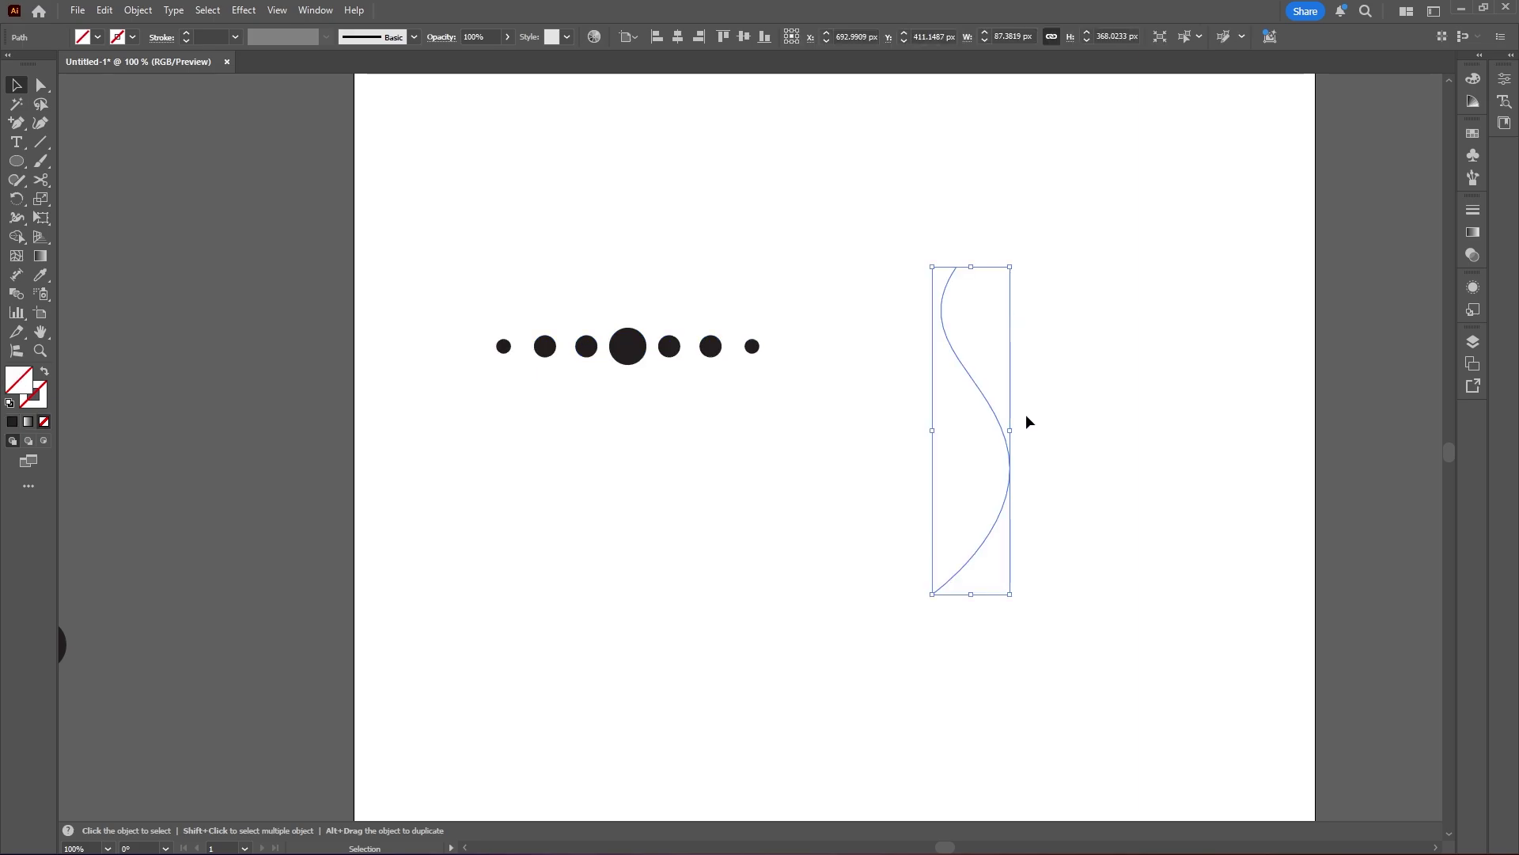
{"action": "left_click_drag", "start_coordinate": [978, 393], "coordinate": [183, 393]}
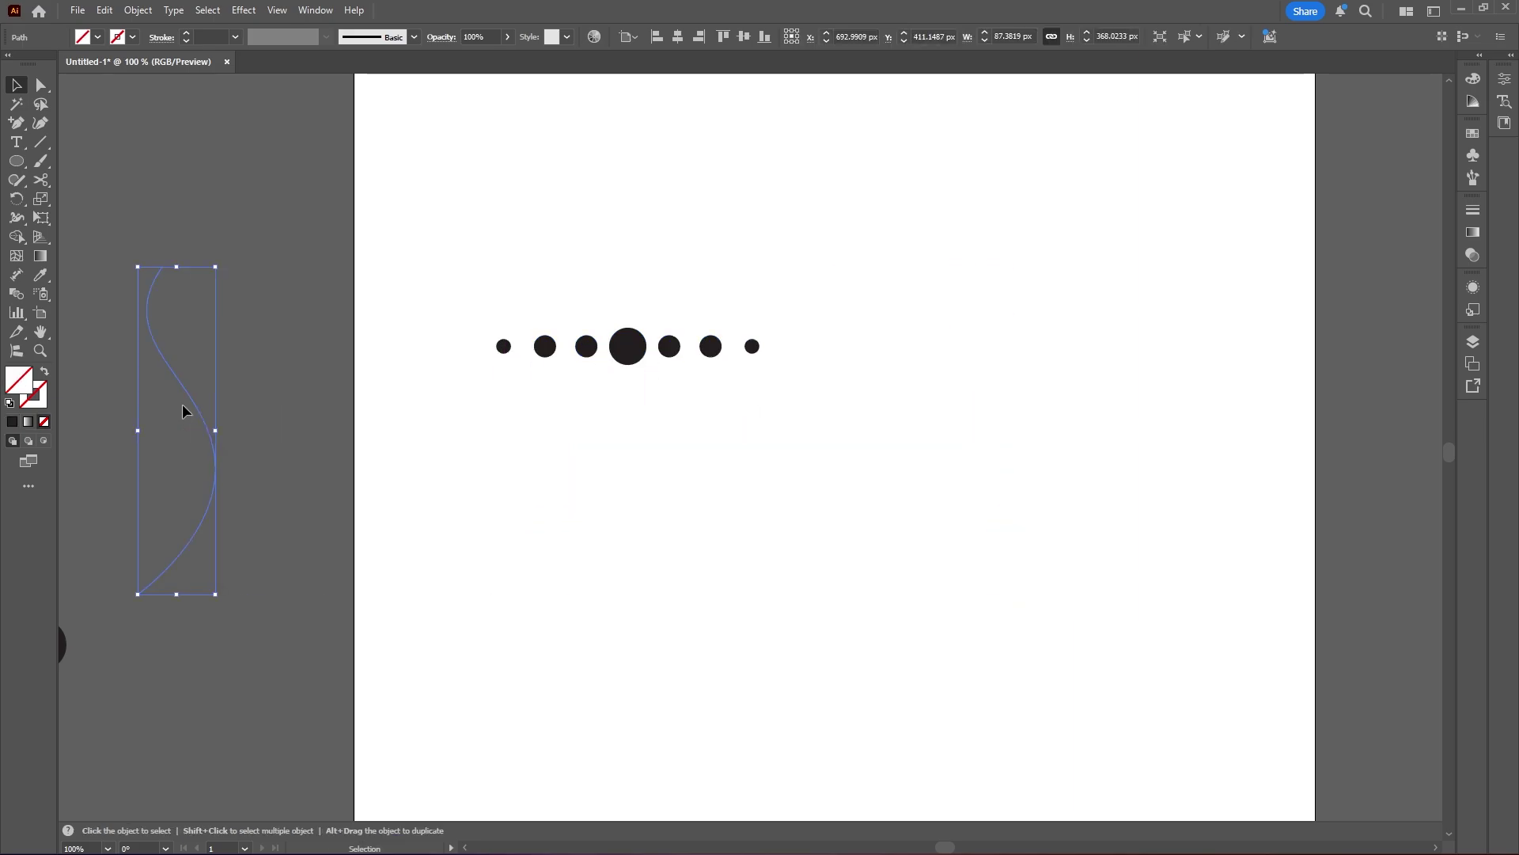
Apply the new circle pattern brush to the S-shaped path on the artboard and clear the selection
{"action": "left_click_drag", "start_coordinate": [1160, 609], "coordinate": [933, 334]}
{"action": "key", "text": "ctrl+z"}
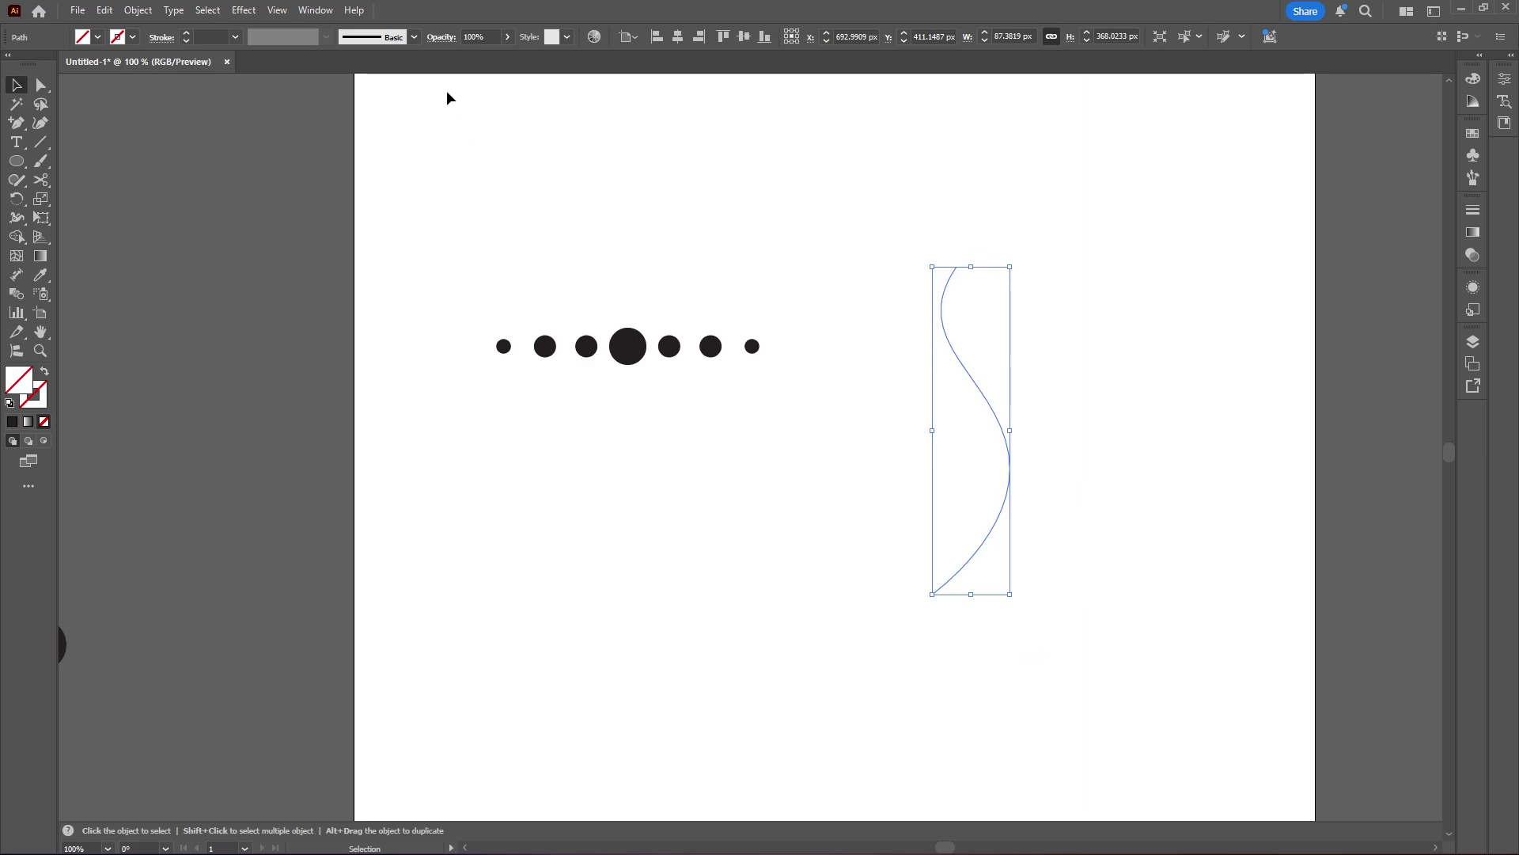
{"action": "left_click", "coordinate": [414, 37]}
{"action": "left_click", "coordinate": [317, 141]}
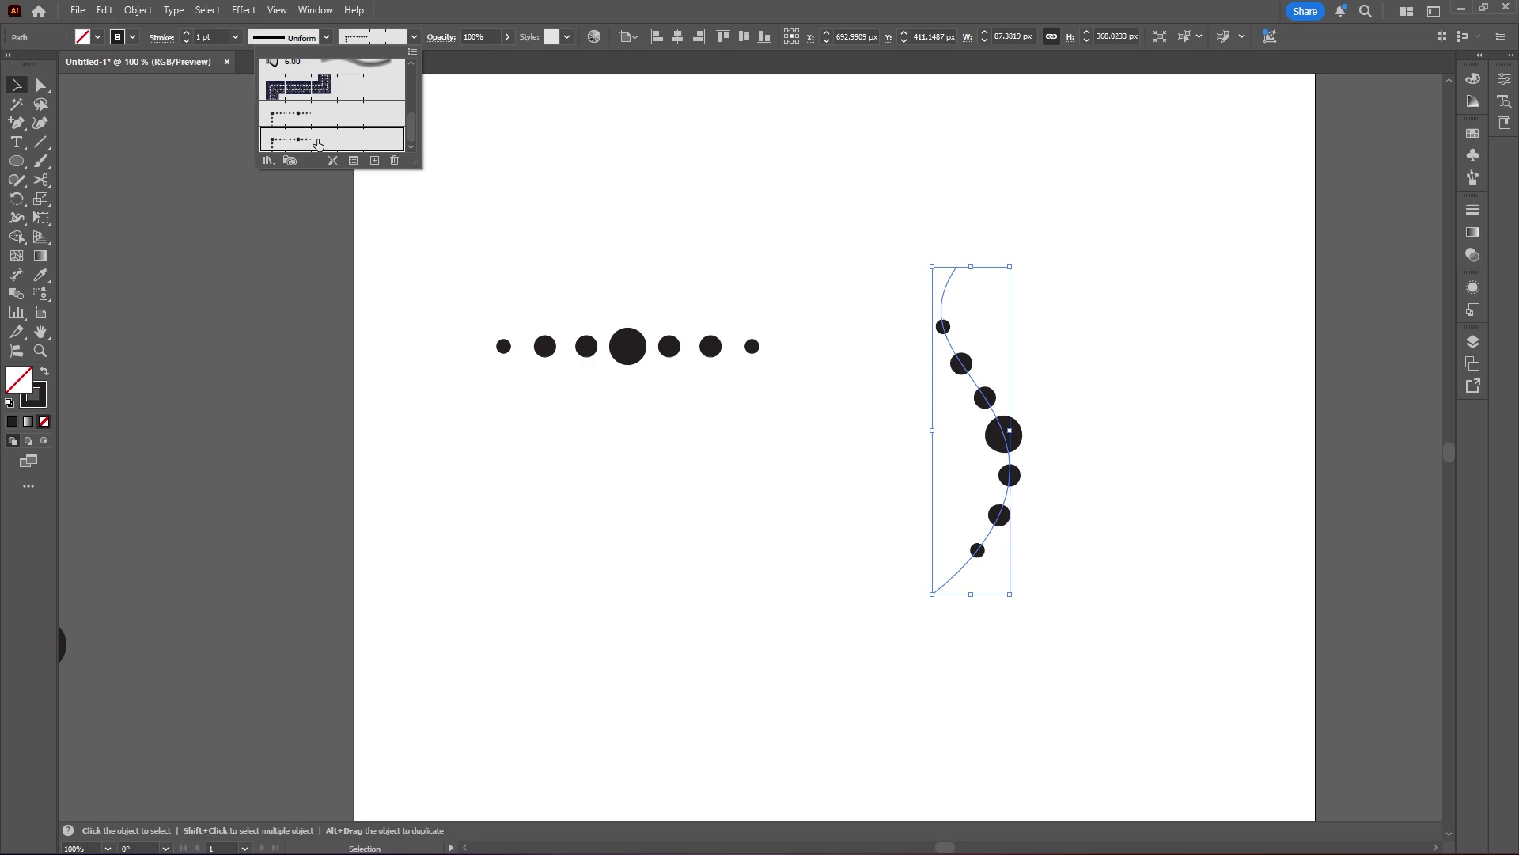
{"action": "left_click", "coordinate": [1032, 212]}
{"action": "left_click", "coordinate": [1133, 243]}
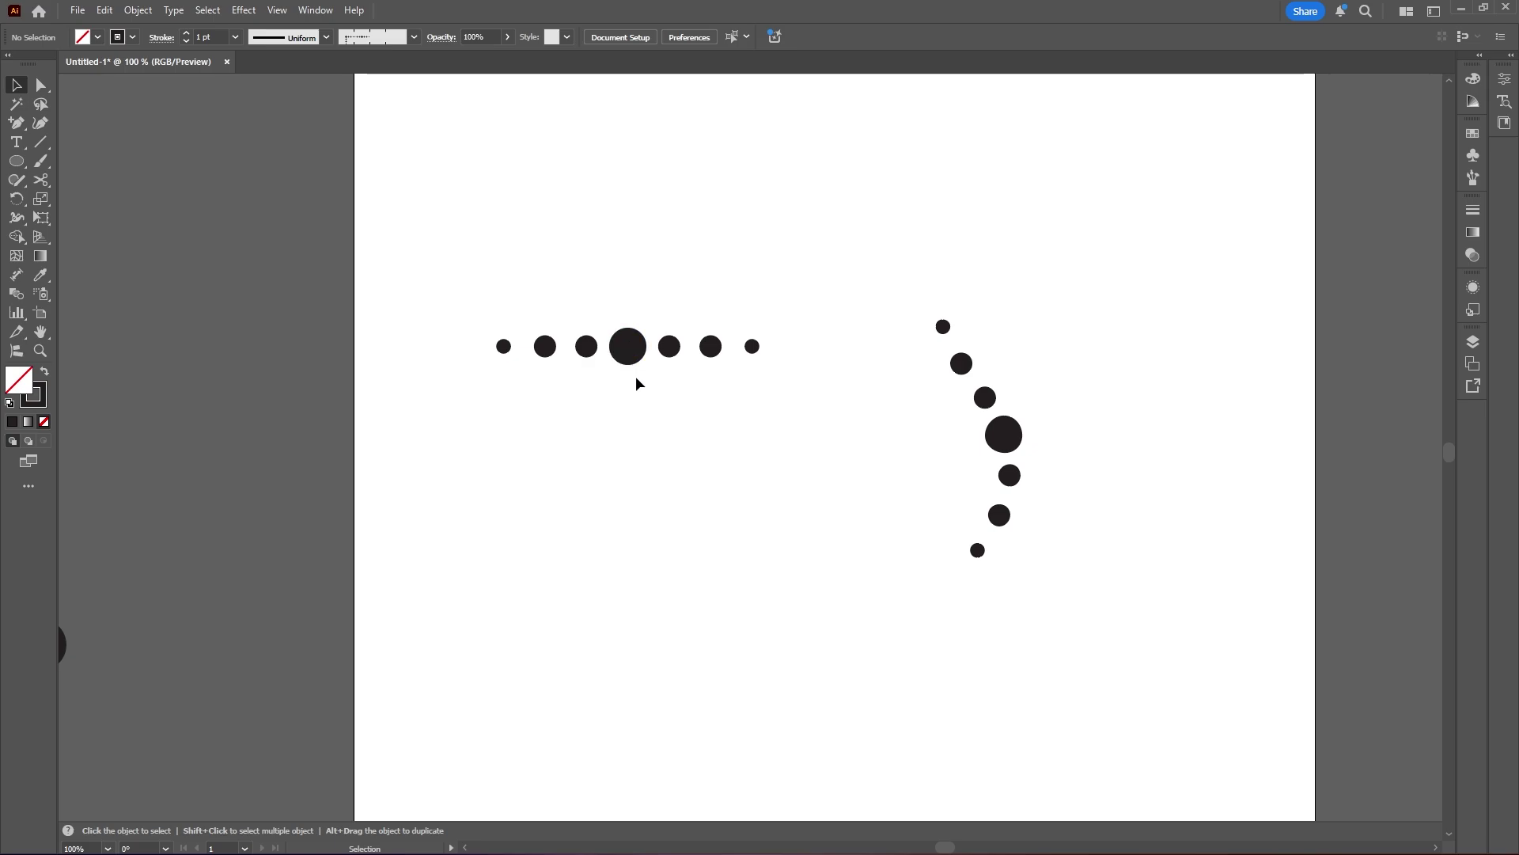
Distribute the circles in the row horizontally with 20 px spacing, using the large middle circle as the key object
{"action": "left_click_drag", "start_coordinate": [774, 382], "coordinate": [444, 312]}
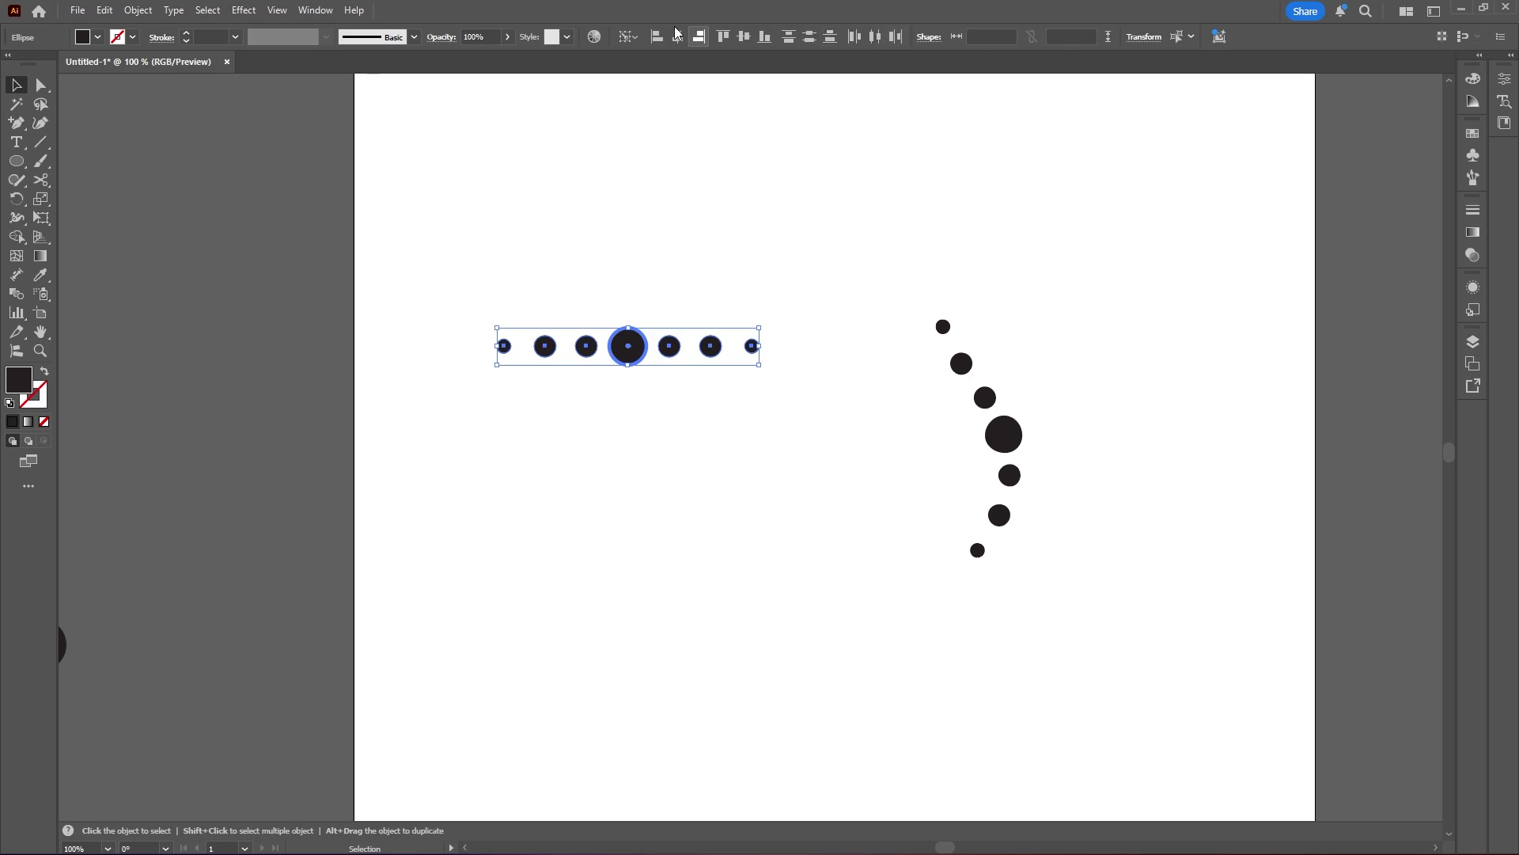
{"action": "left_click", "coordinate": [315, 9]}
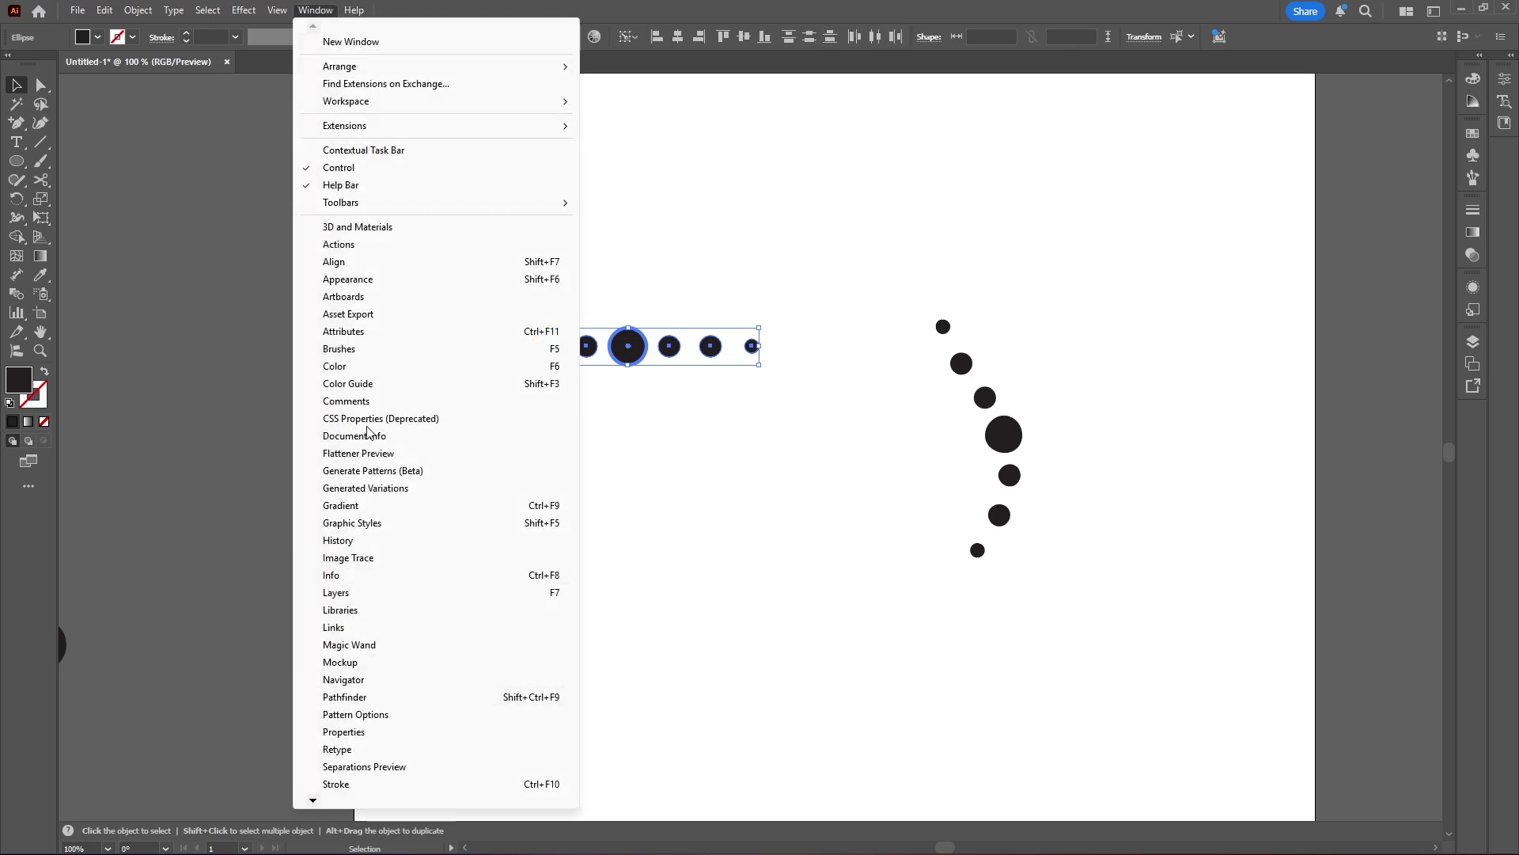
{"action": "left_click", "coordinate": [349, 265]}
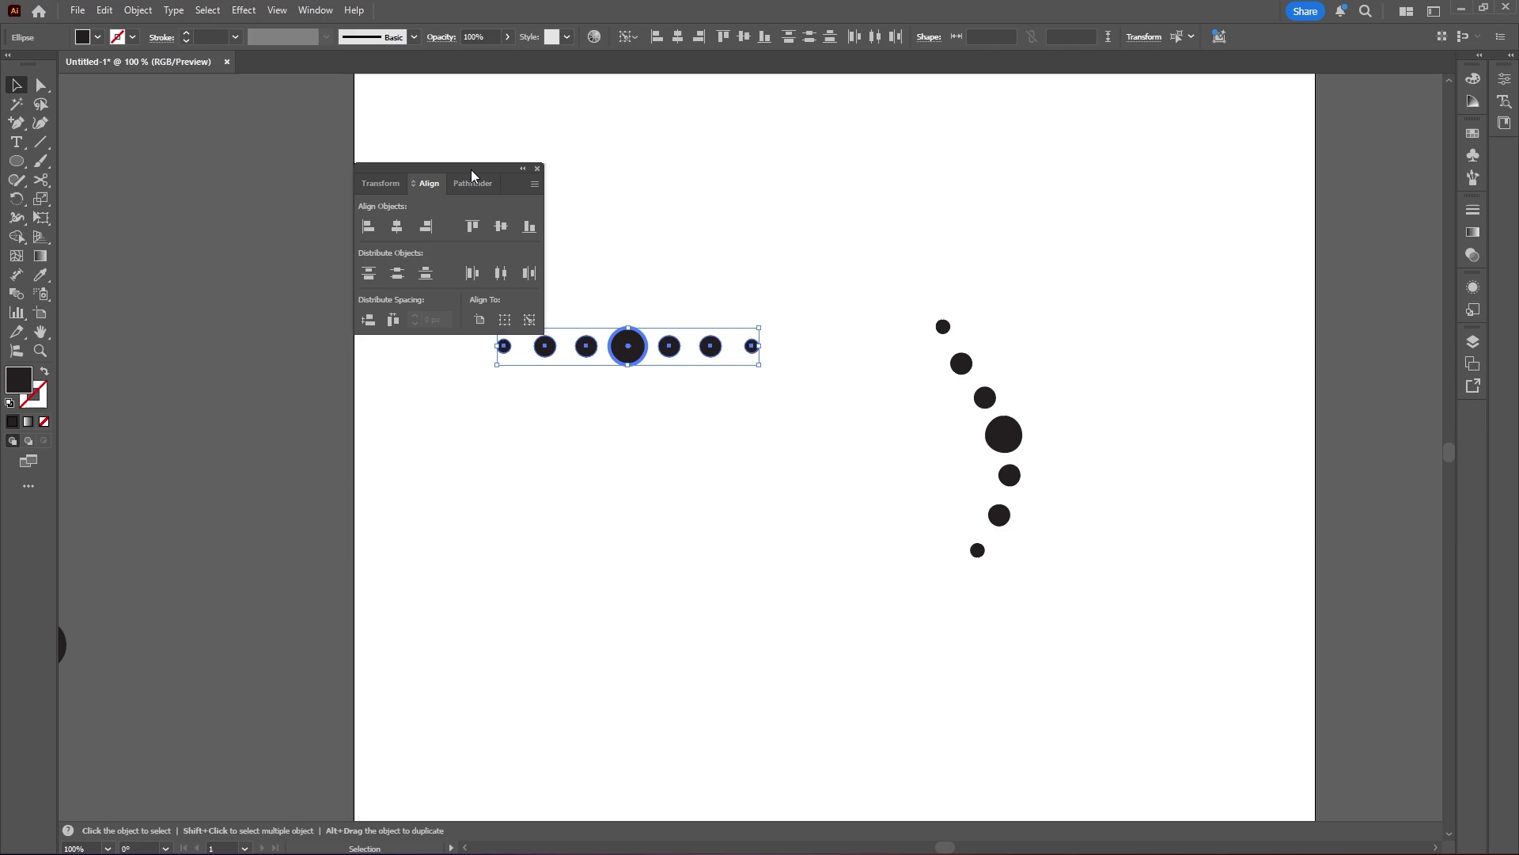
{"action": "left_click_drag", "start_coordinate": [468, 177], "coordinate": [301, 162]}
{"action": "left_click", "coordinate": [627, 345]}
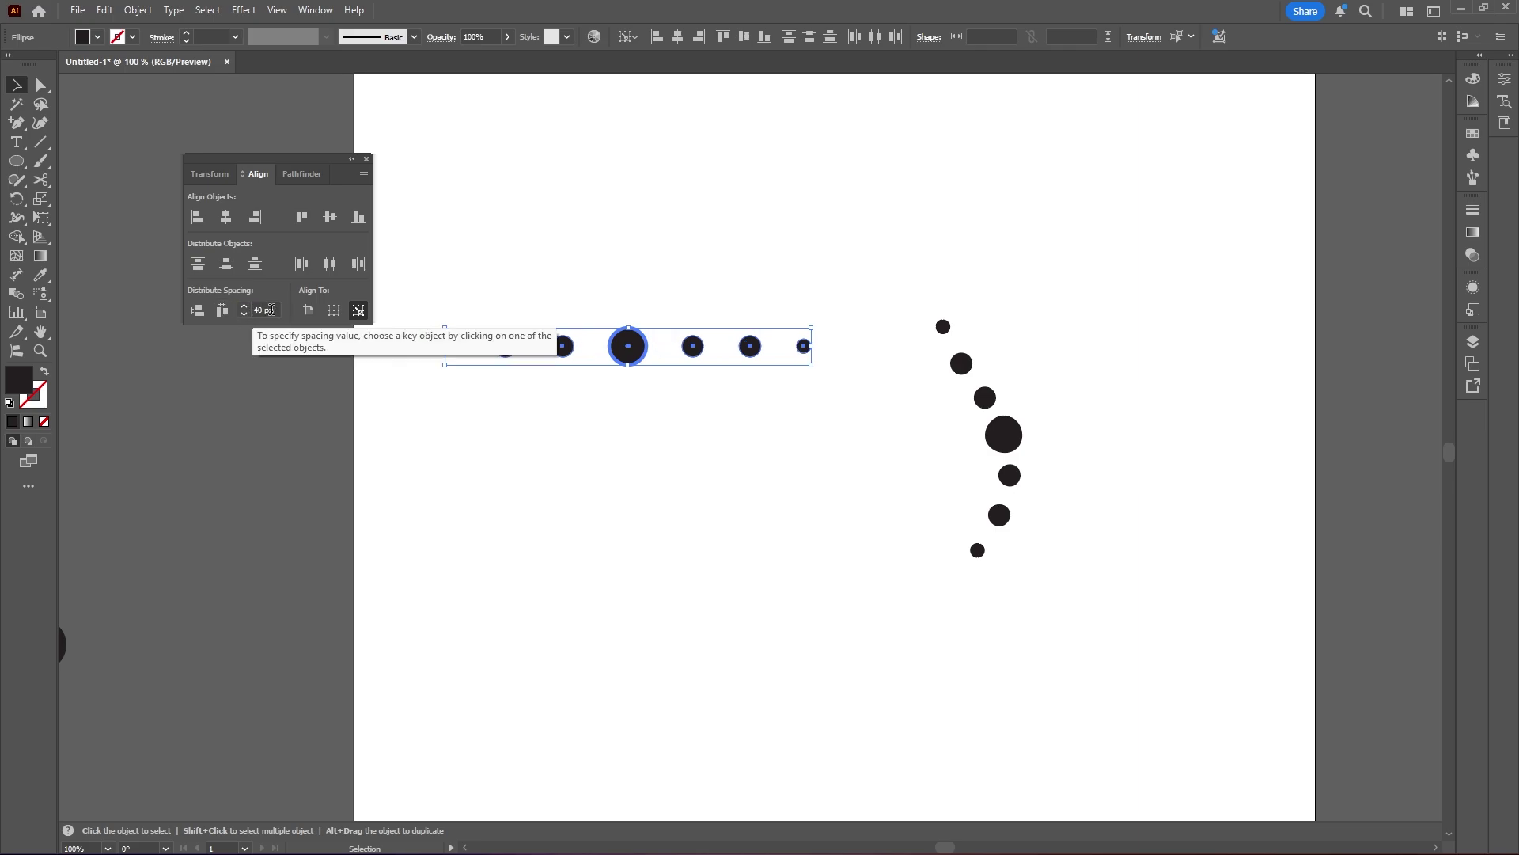
{"action": "left_click", "coordinate": [255, 310]}
{"action": "type", "text": "20"}
{"action": "left_click", "coordinate": [223, 311]}
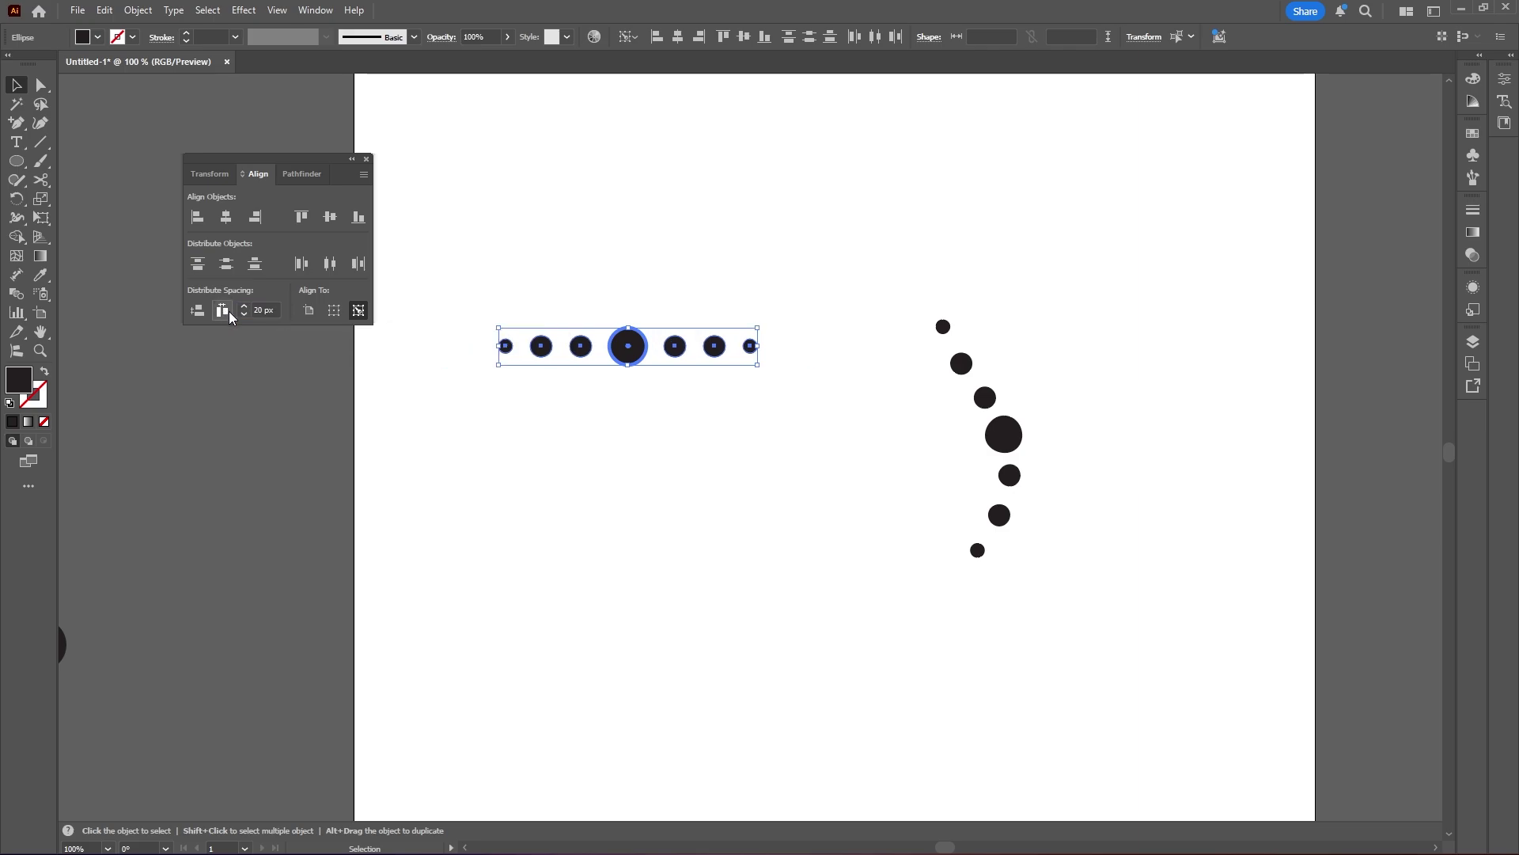
{"action": "left_click", "coordinate": [698, 263]}
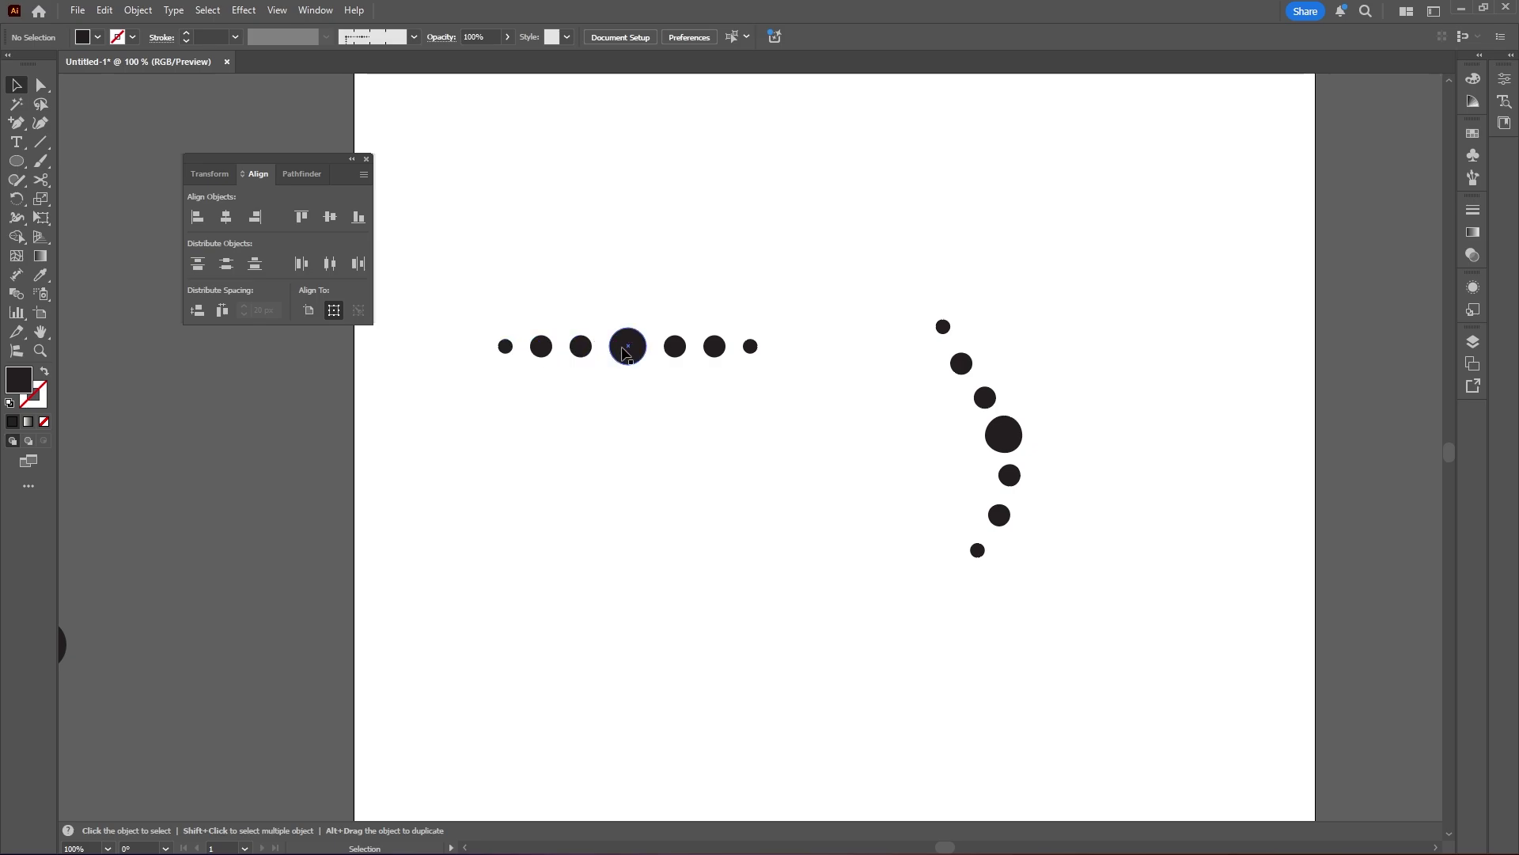
Move the row of circles and the brushed S-shaped path together off the artboard
{"action": "left_click_drag", "start_coordinate": [766, 365], "coordinate": [500, 334]}
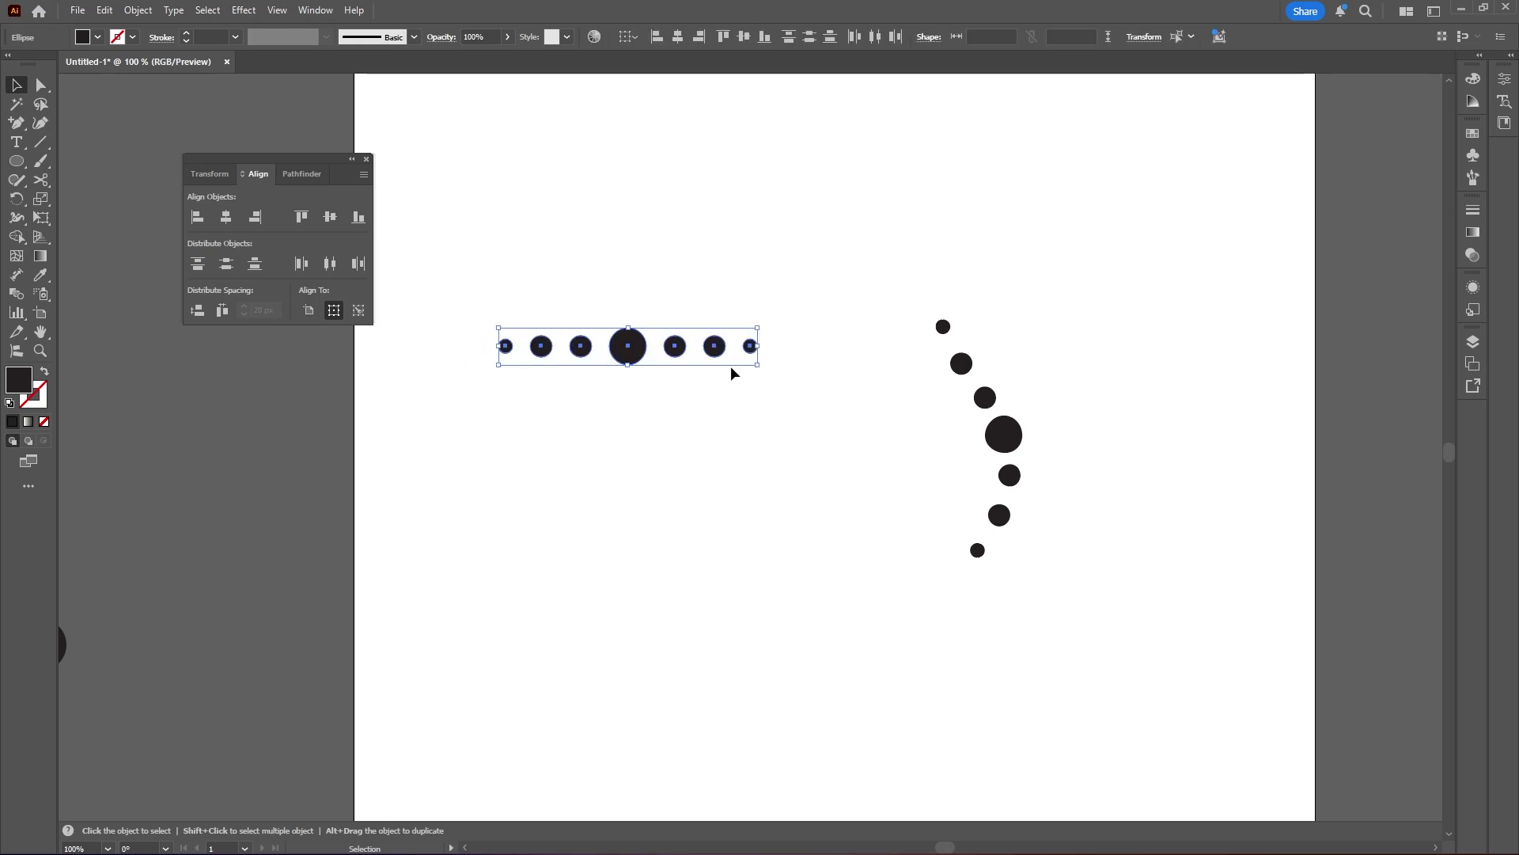
{"action": "left_click", "coordinate": [796, 413]}
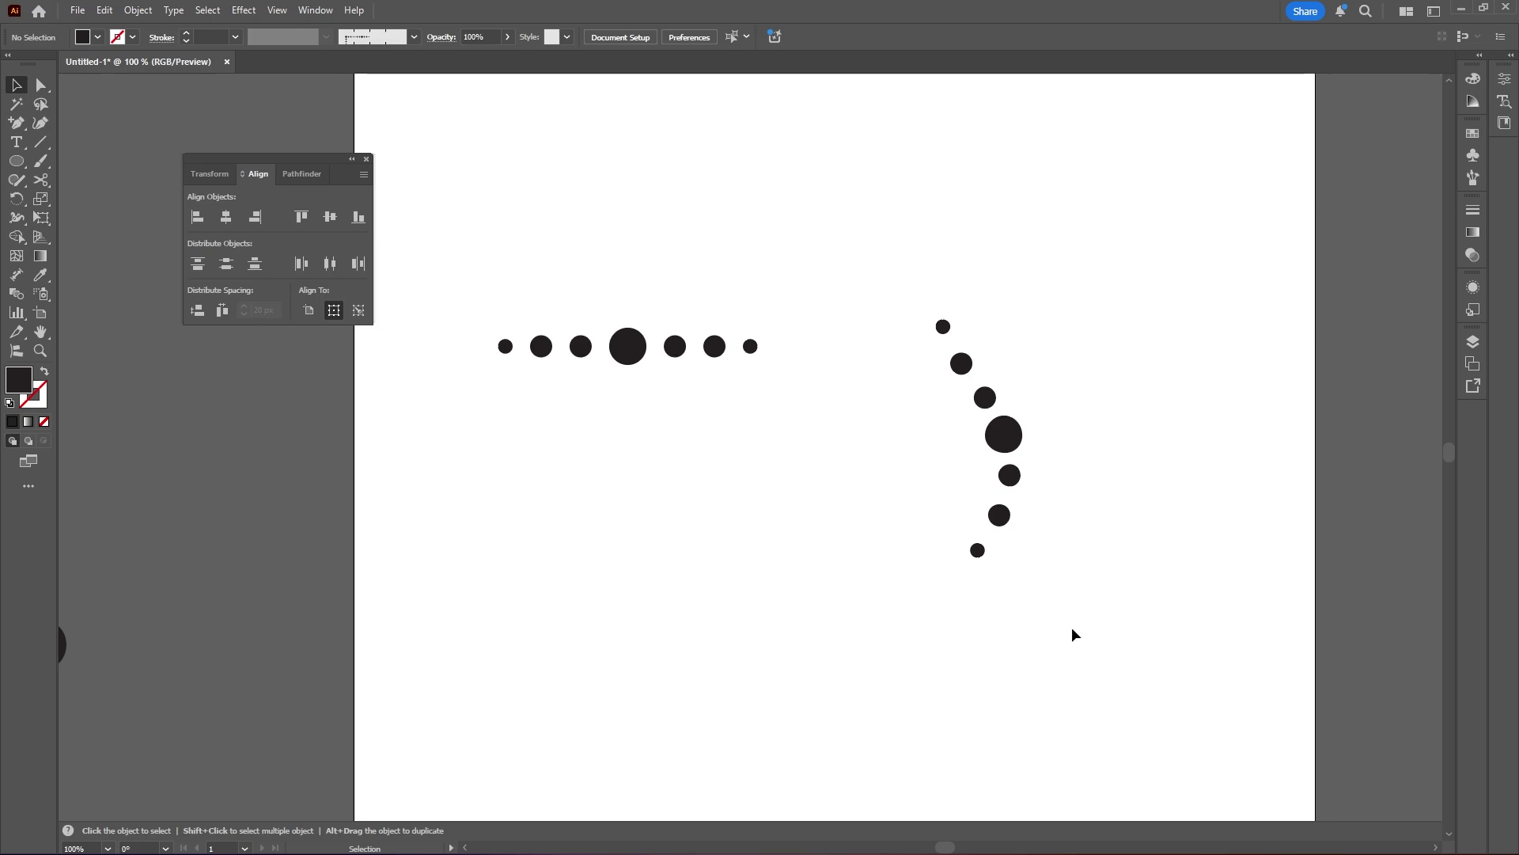
{"action": "left_click_drag", "start_coordinate": [1072, 628], "coordinate": [648, 677]}
{"action": "left_click_drag", "start_coordinate": [1081, 600], "coordinate": [447, 273]}
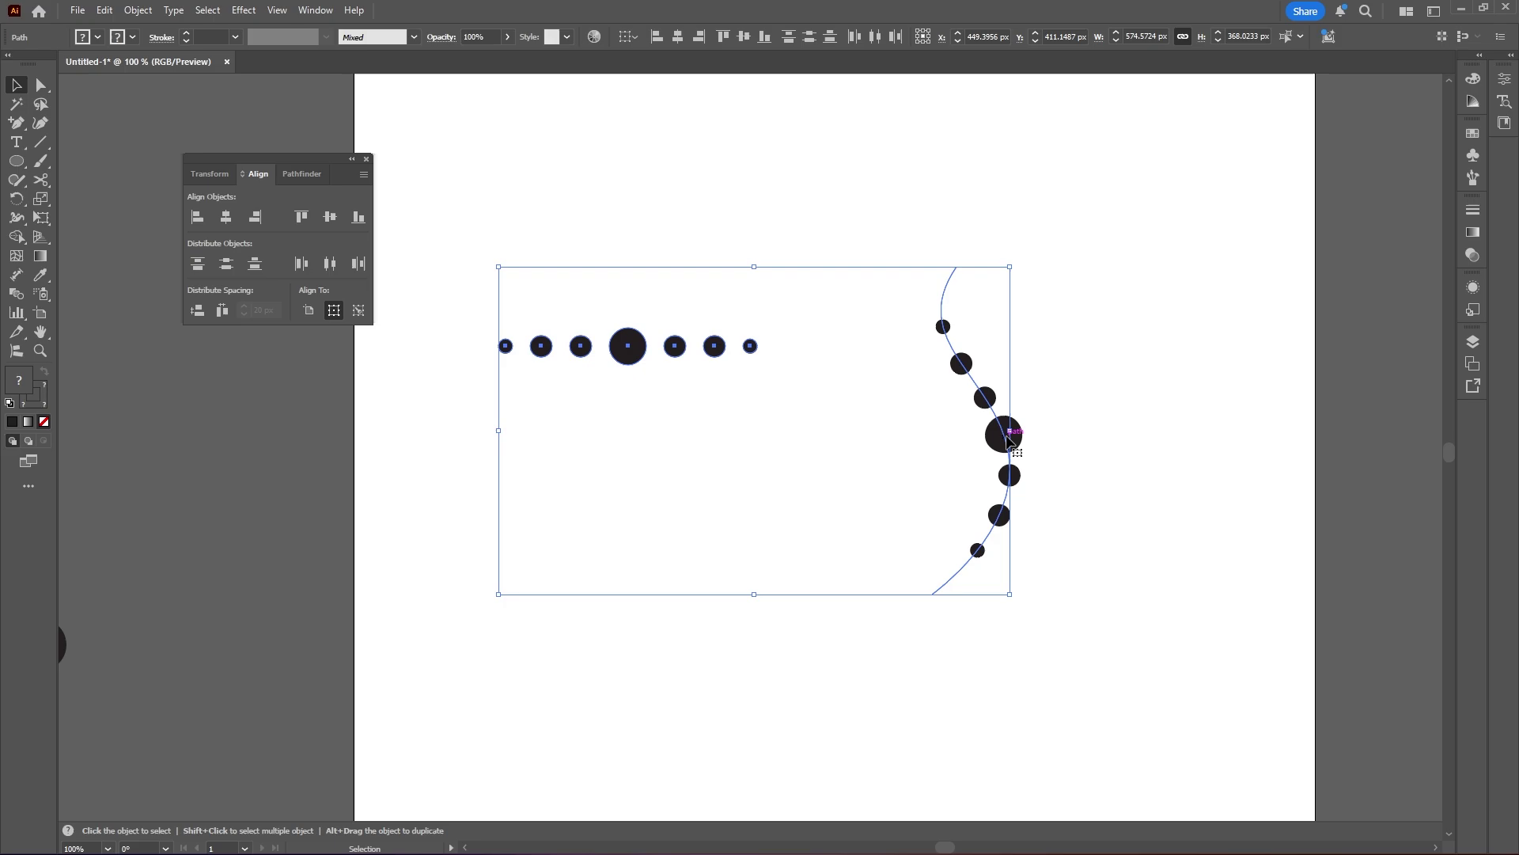
{"action": "left_click_drag", "start_coordinate": [1004, 434], "coordinate": [211, 676]}
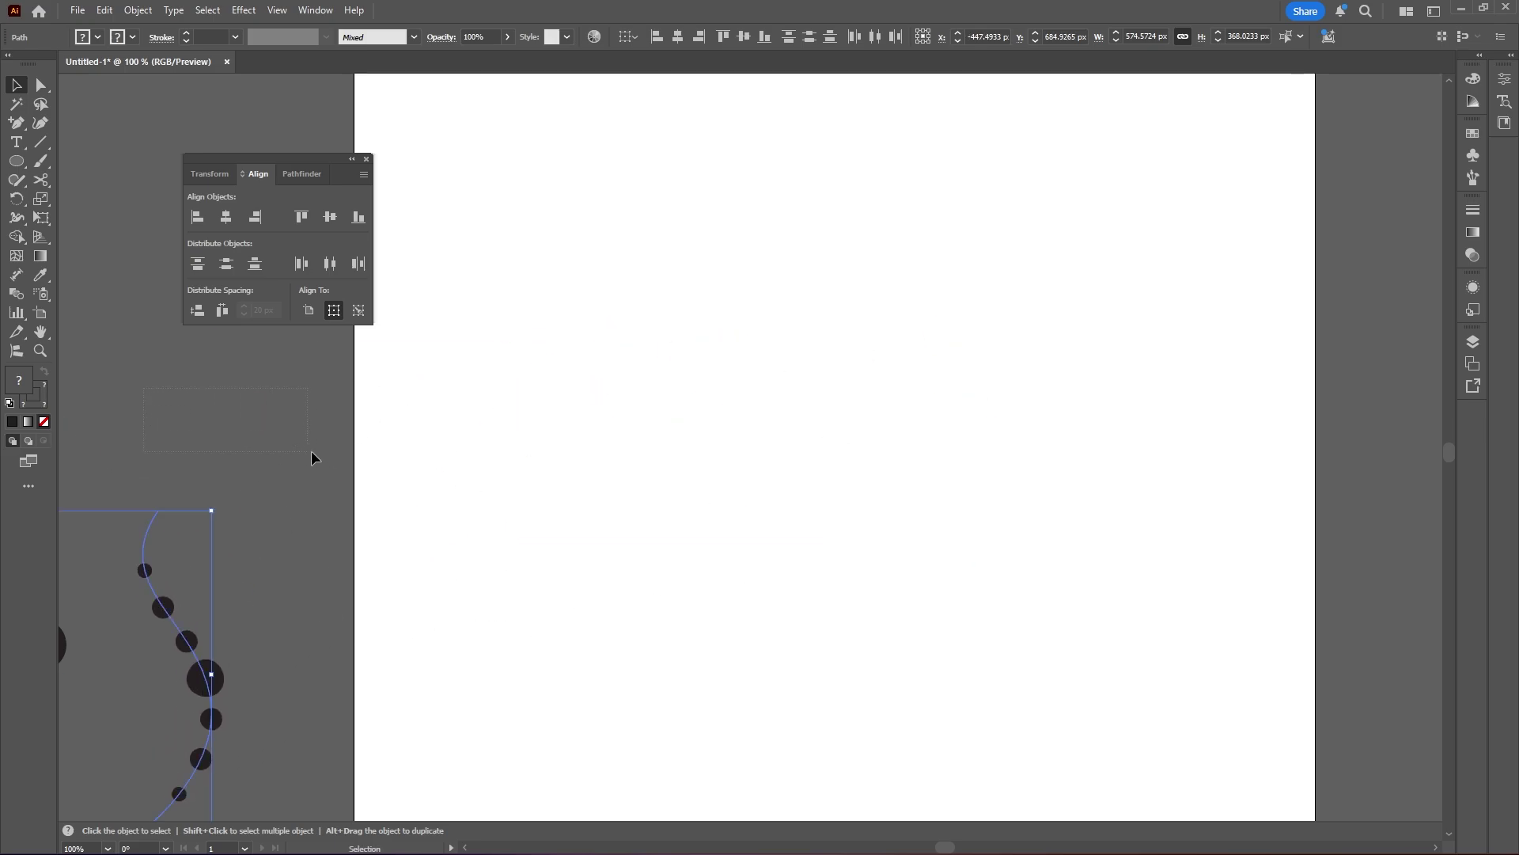
Bring the spare unstroked S-shaped path onto the artboard and clear the selection
{"action": "left_click_drag", "start_coordinate": [311, 457], "coordinate": [320, 464]}
{"action": "left_click_drag", "start_coordinate": [198, 413], "coordinate": [1007, 392]}
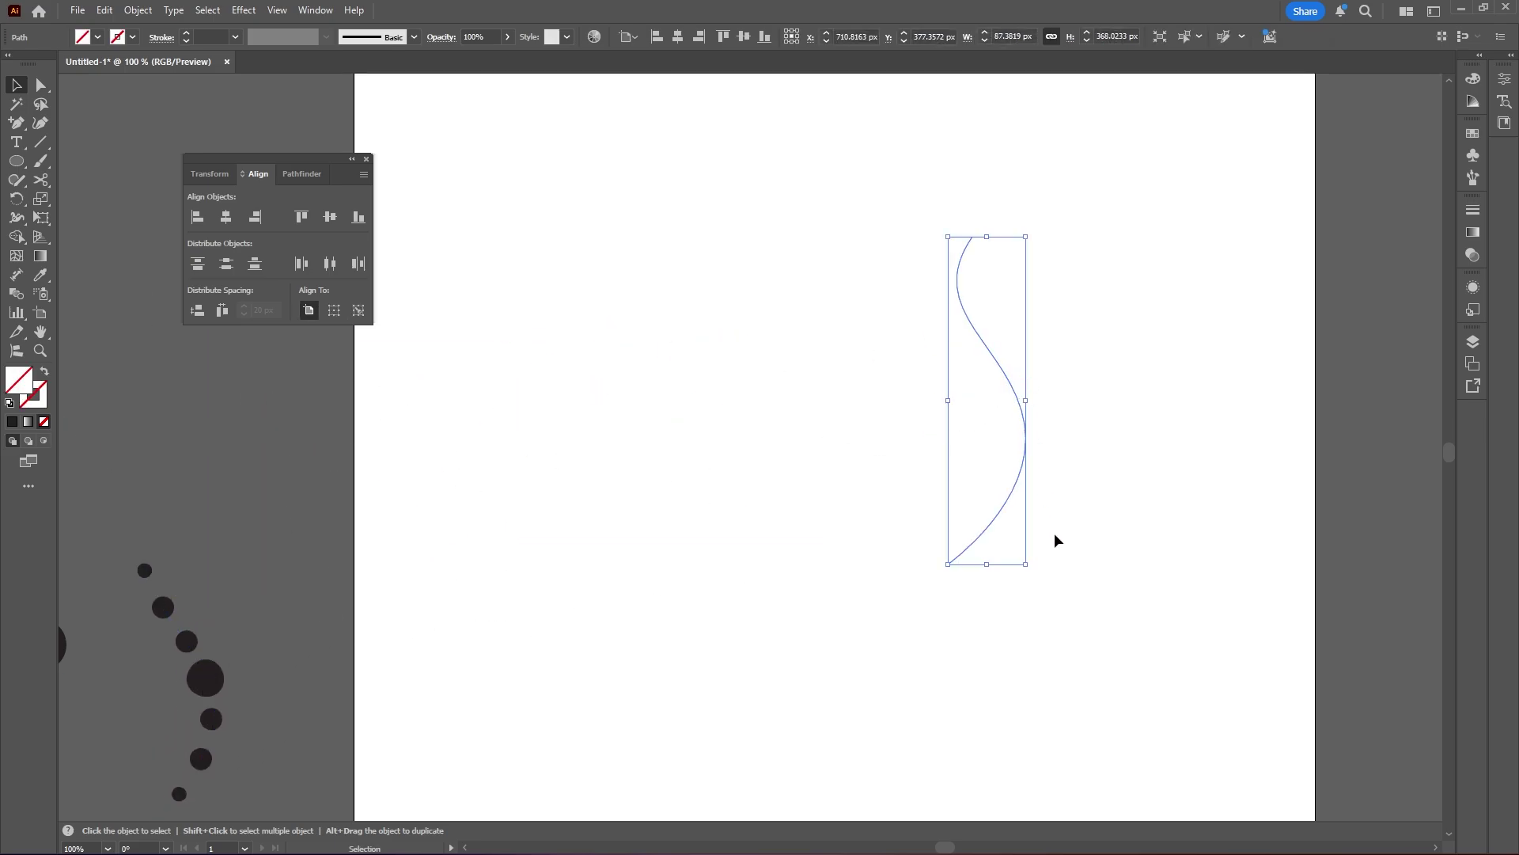
{"action": "left_click", "coordinate": [465, 597]}
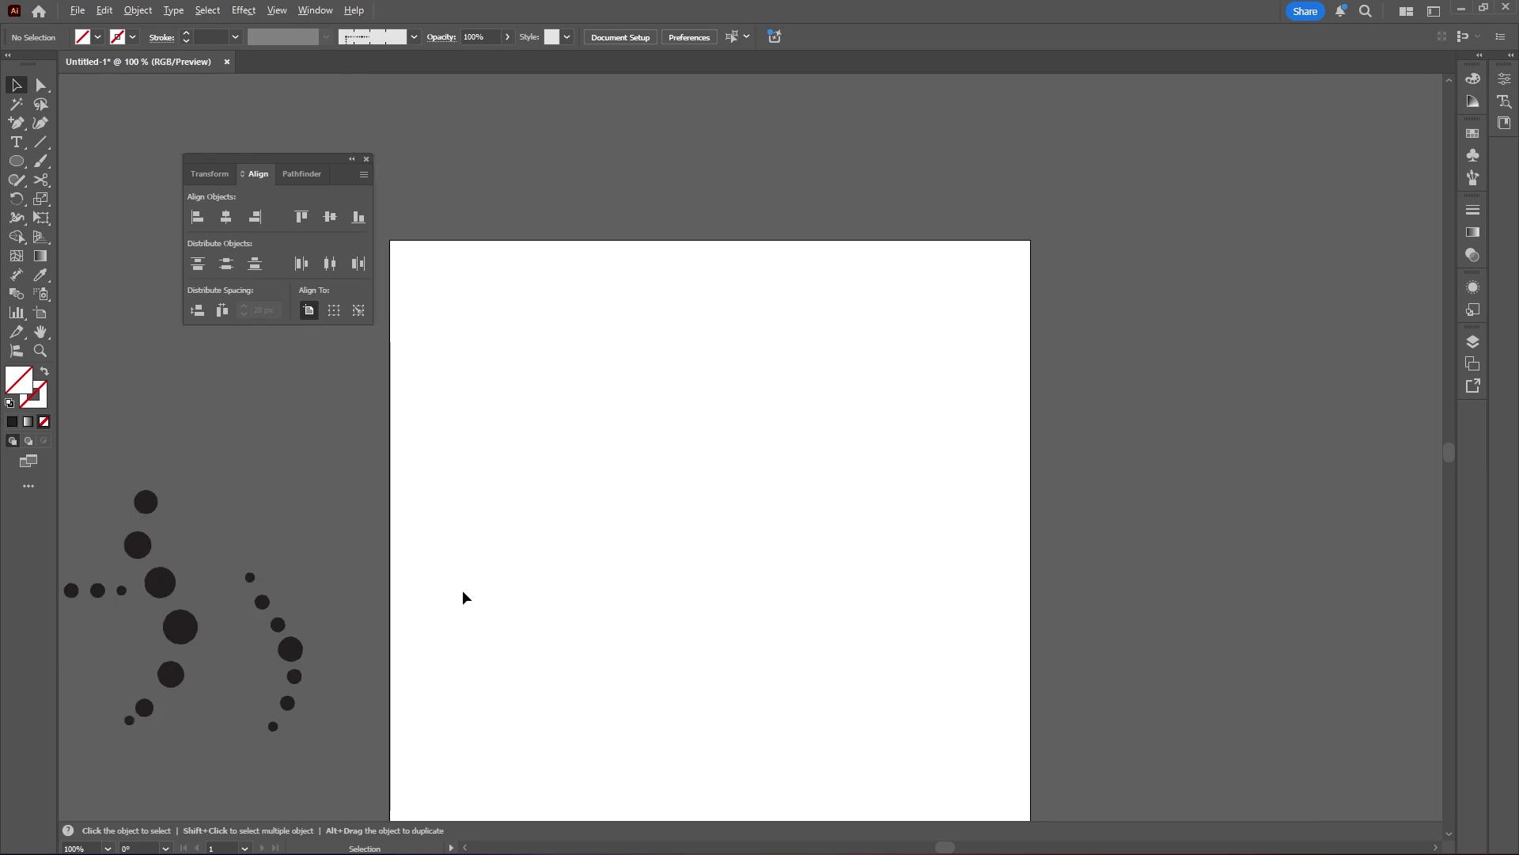
Bring the evenly spaced row of circles back onto the artboard and rotate it 90° into a vertical column
{"action": "scroll", "coordinate": [463, 590], "scroll_direction": "down", "scroll_amount": 2}
{"action": "left_click_drag", "start_coordinate": [198, 501], "coordinate": [572, 439]}
{"action": "left_click", "coordinate": [525, 528]}
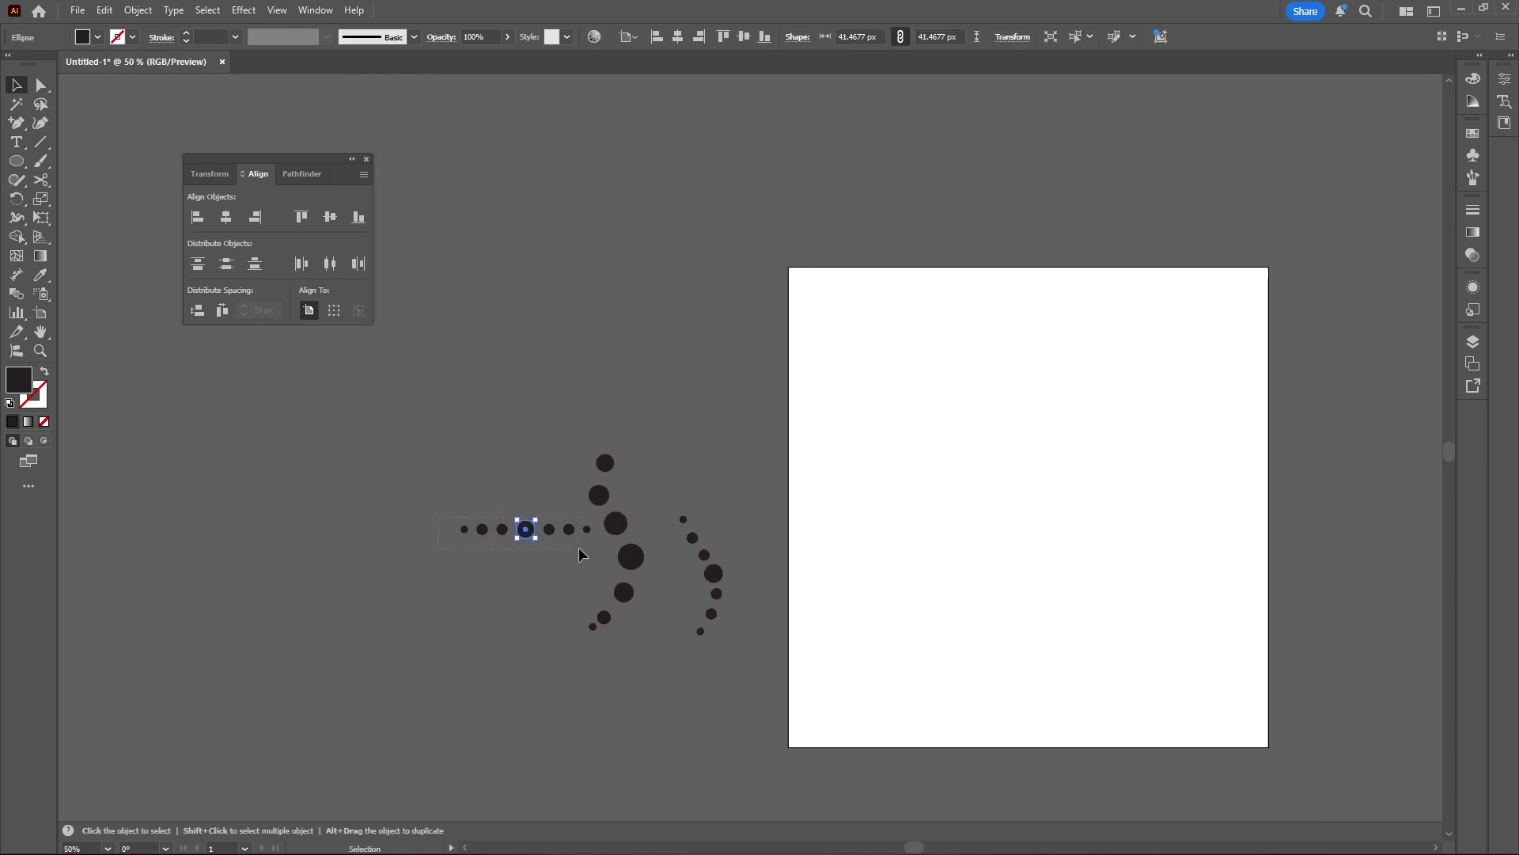
{"action": "left_click_drag", "start_coordinate": [578, 548], "coordinate": [935, 375]}
{"action": "left_click", "coordinate": [945, 343]}
{"action": "left_click_drag", "start_coordinate": [948, 322], "coordinate": [667, 292]}
{"action": "scroll", "coordinate": [790, 383], "scroll_direction": "up", "scroll_amount": 1}
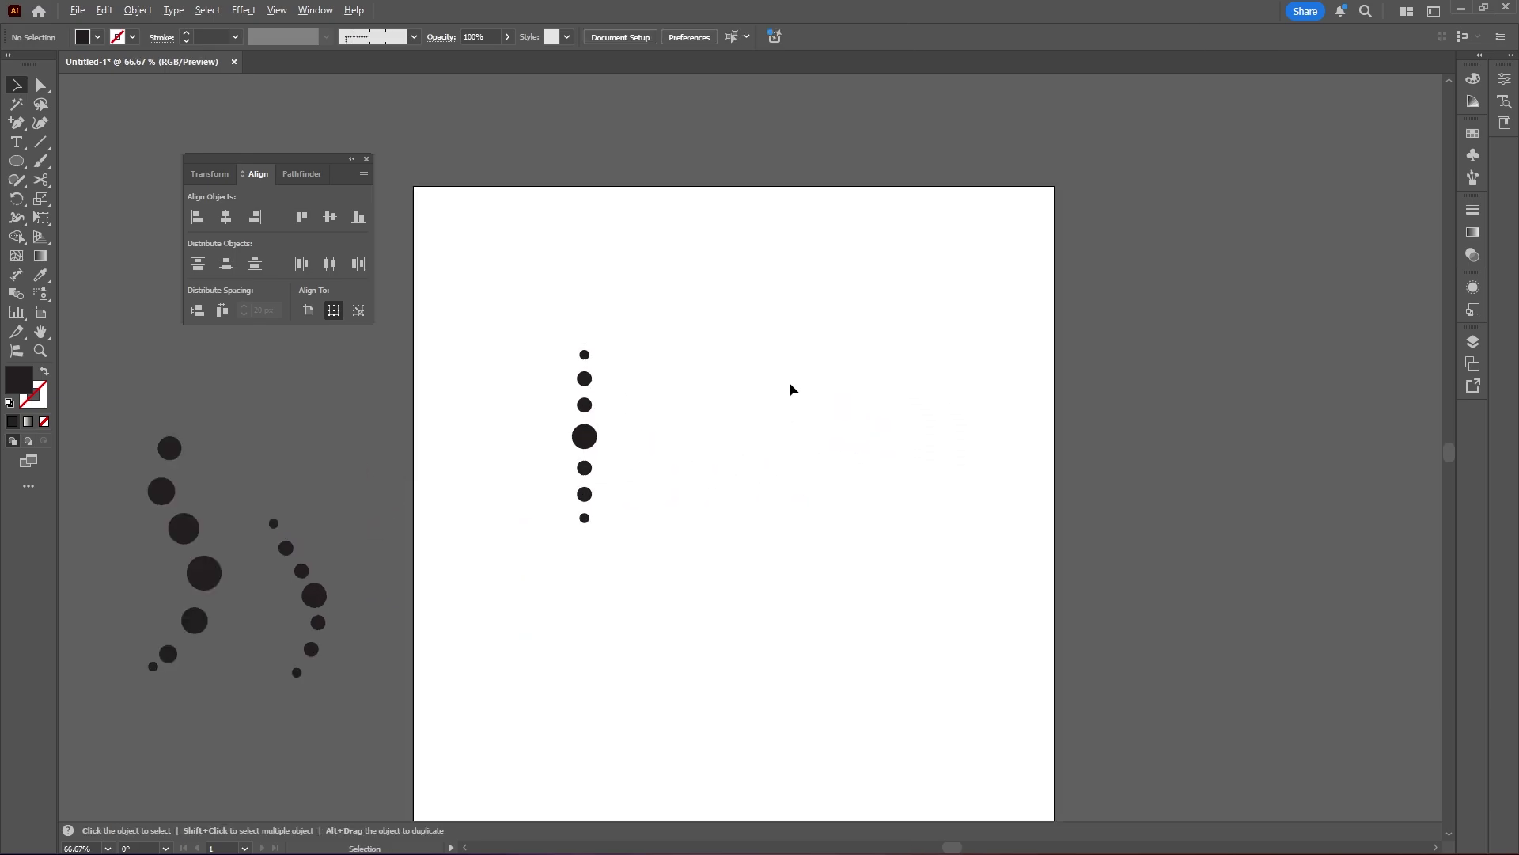
Attach the column of circles to the unstroked S-shaped path with the Objects on Path tool and clear the selection
{"action": "left_click_drag", "start_coordinate": [1089, 681], "coordinate": [512, 270]}
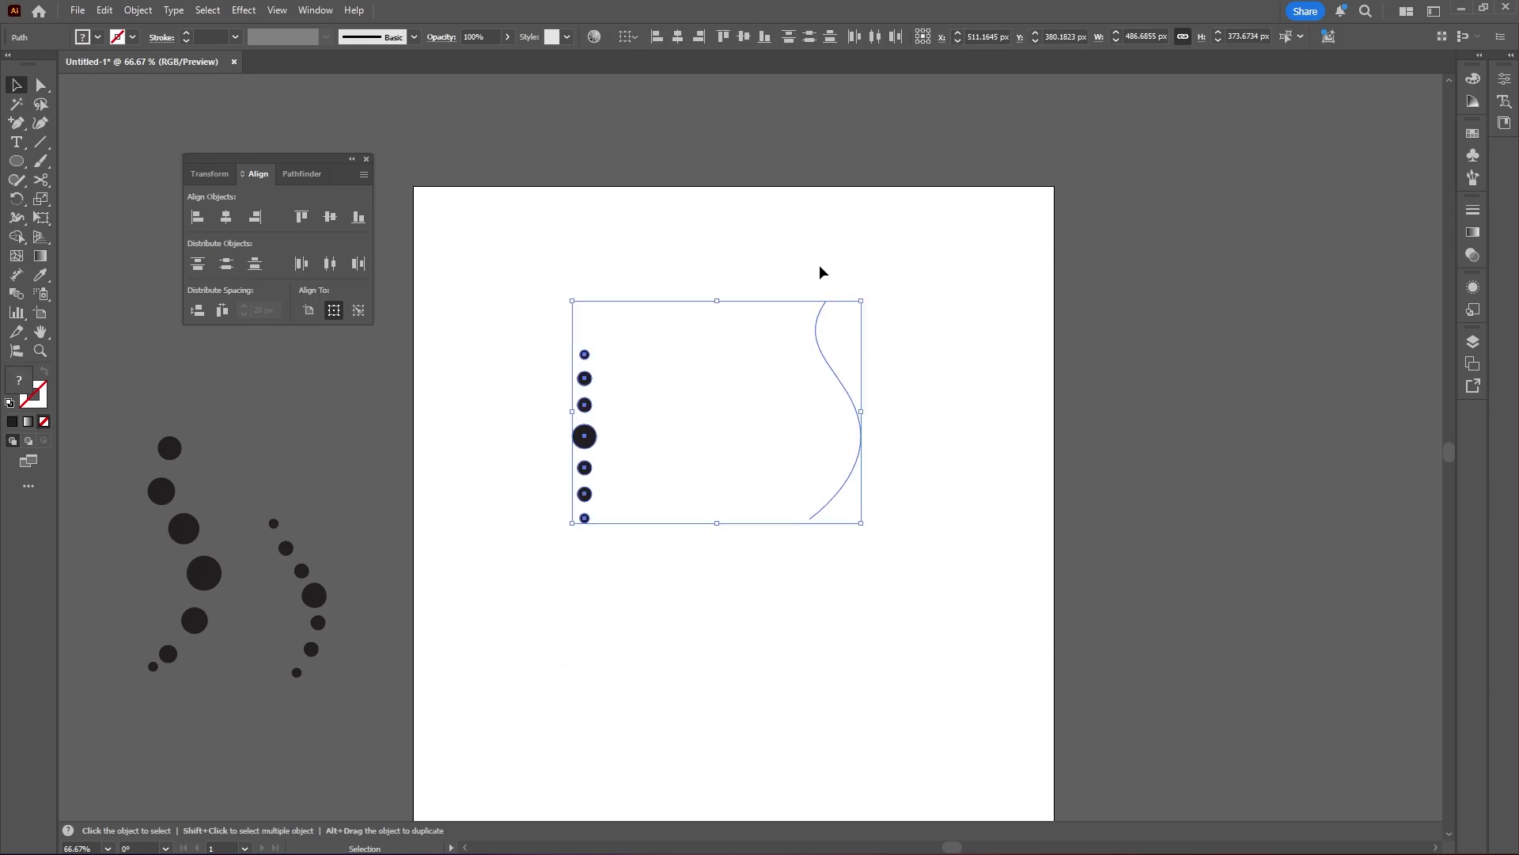
{"action": "left_click", "coordinate": [16, 353]}
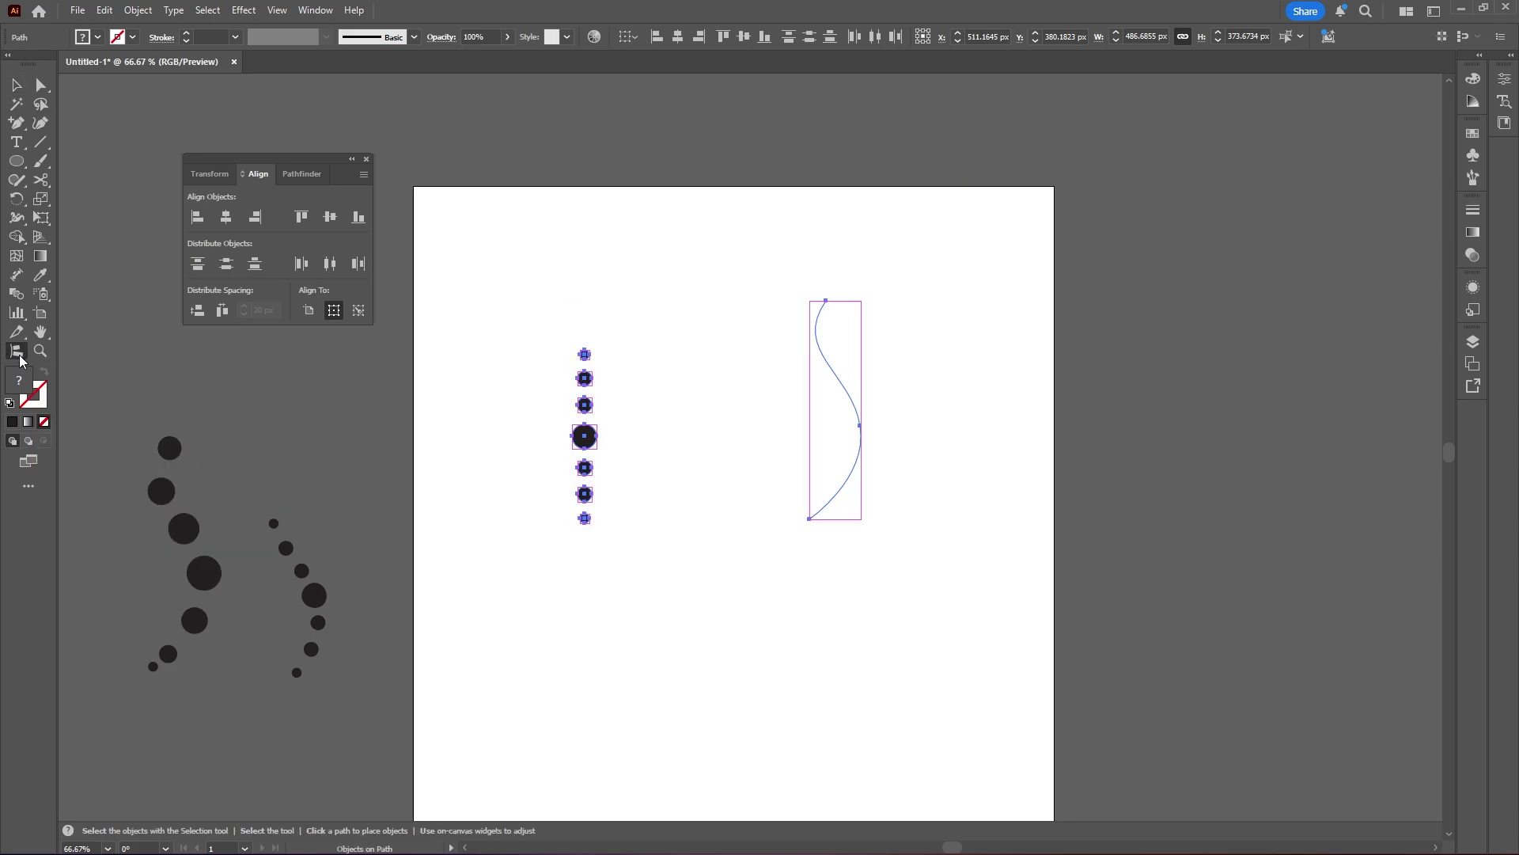
{"action": "left_click", "coordinate": [853, 406]}
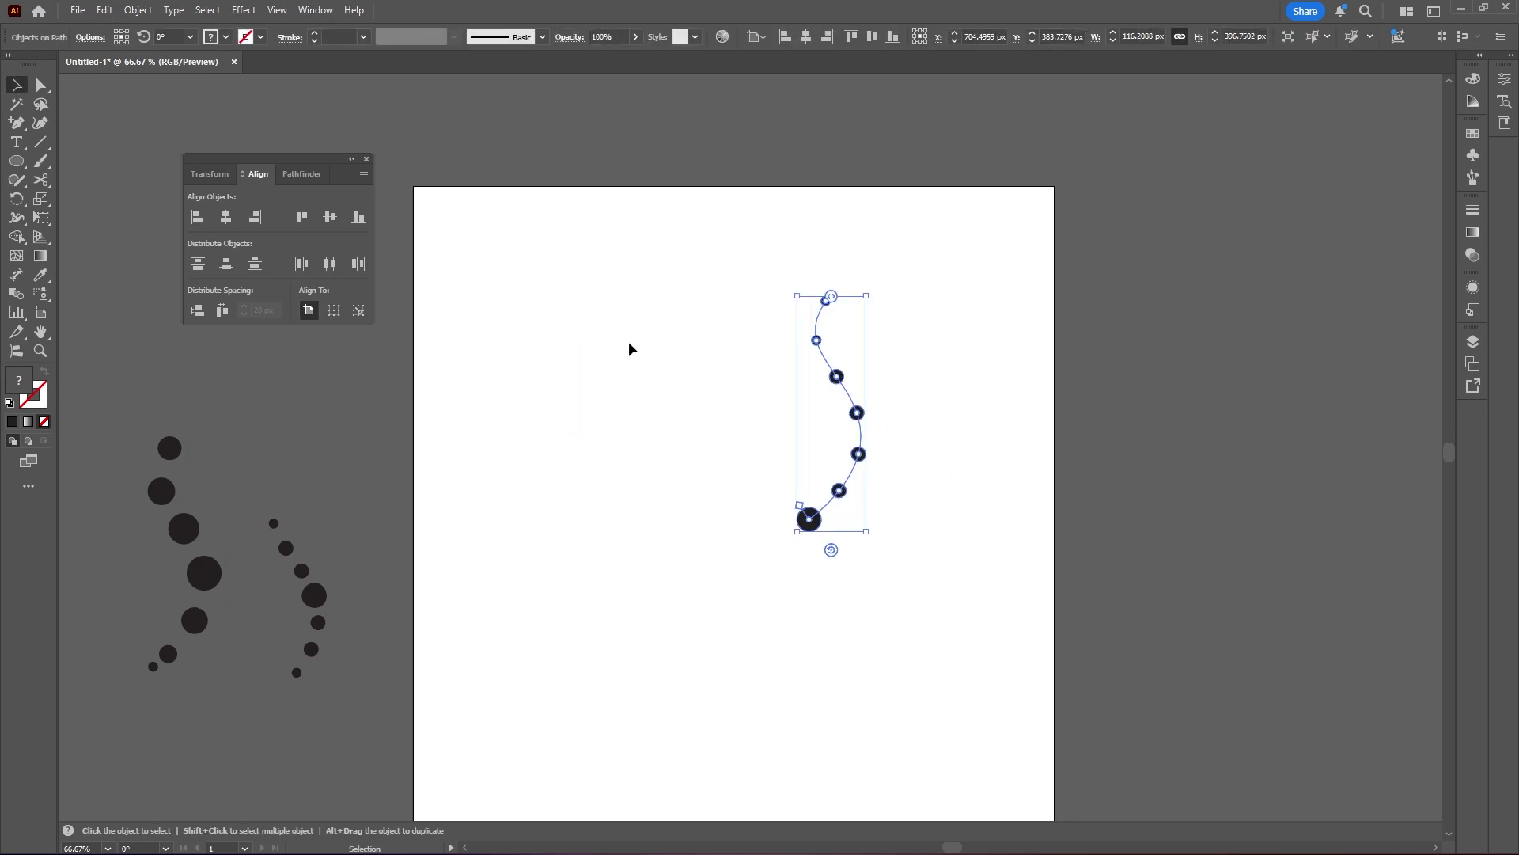
{"action": "scroll", "coordinate": [978, 456], "scroll_direction": "up", "scroll_amount": 1}
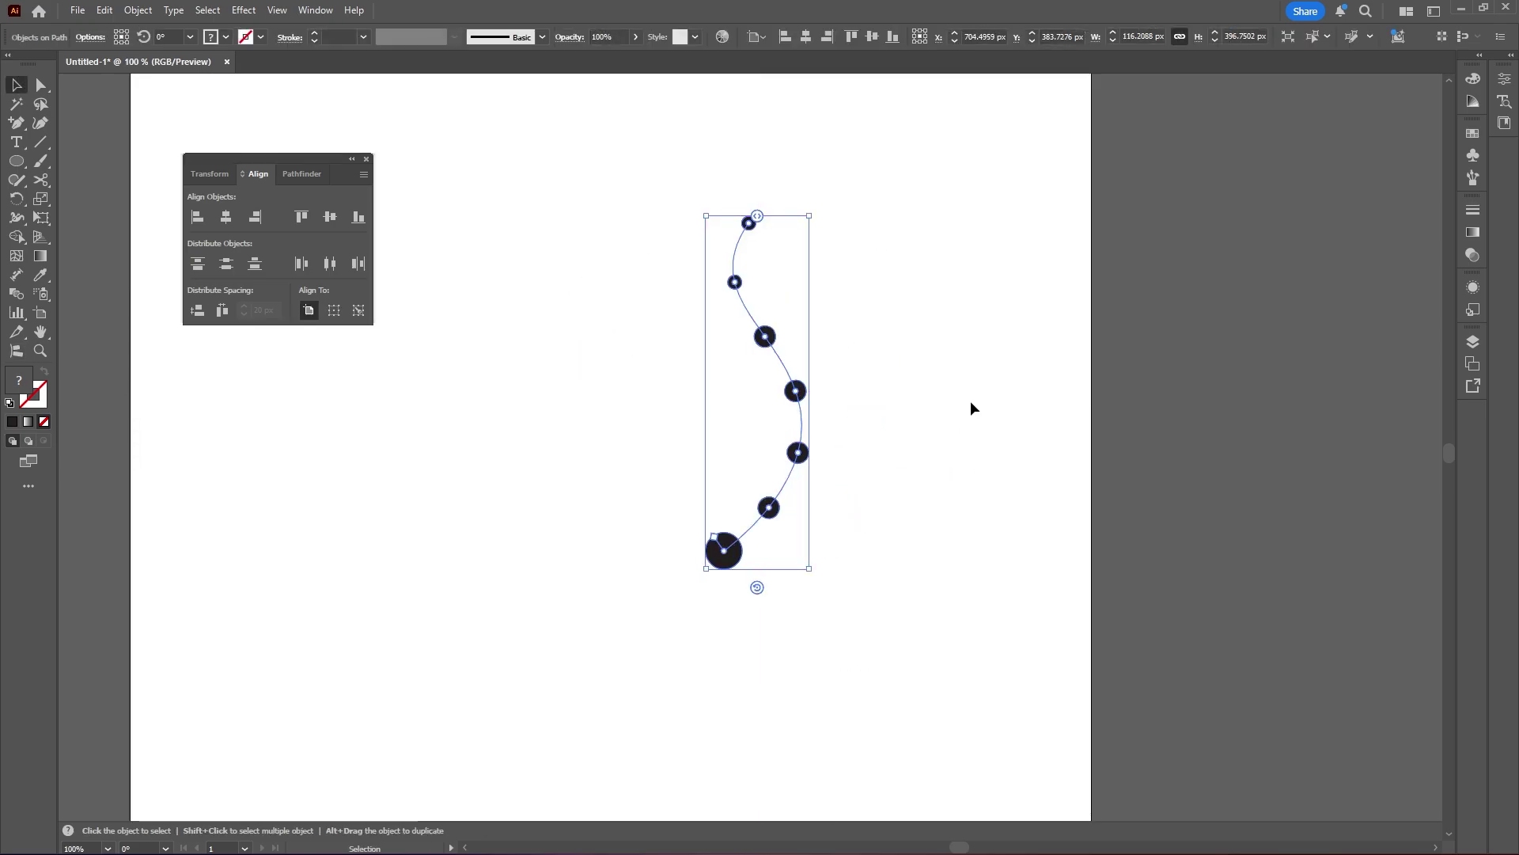
{"action": "left_click", "coordinate": [924, 529]}
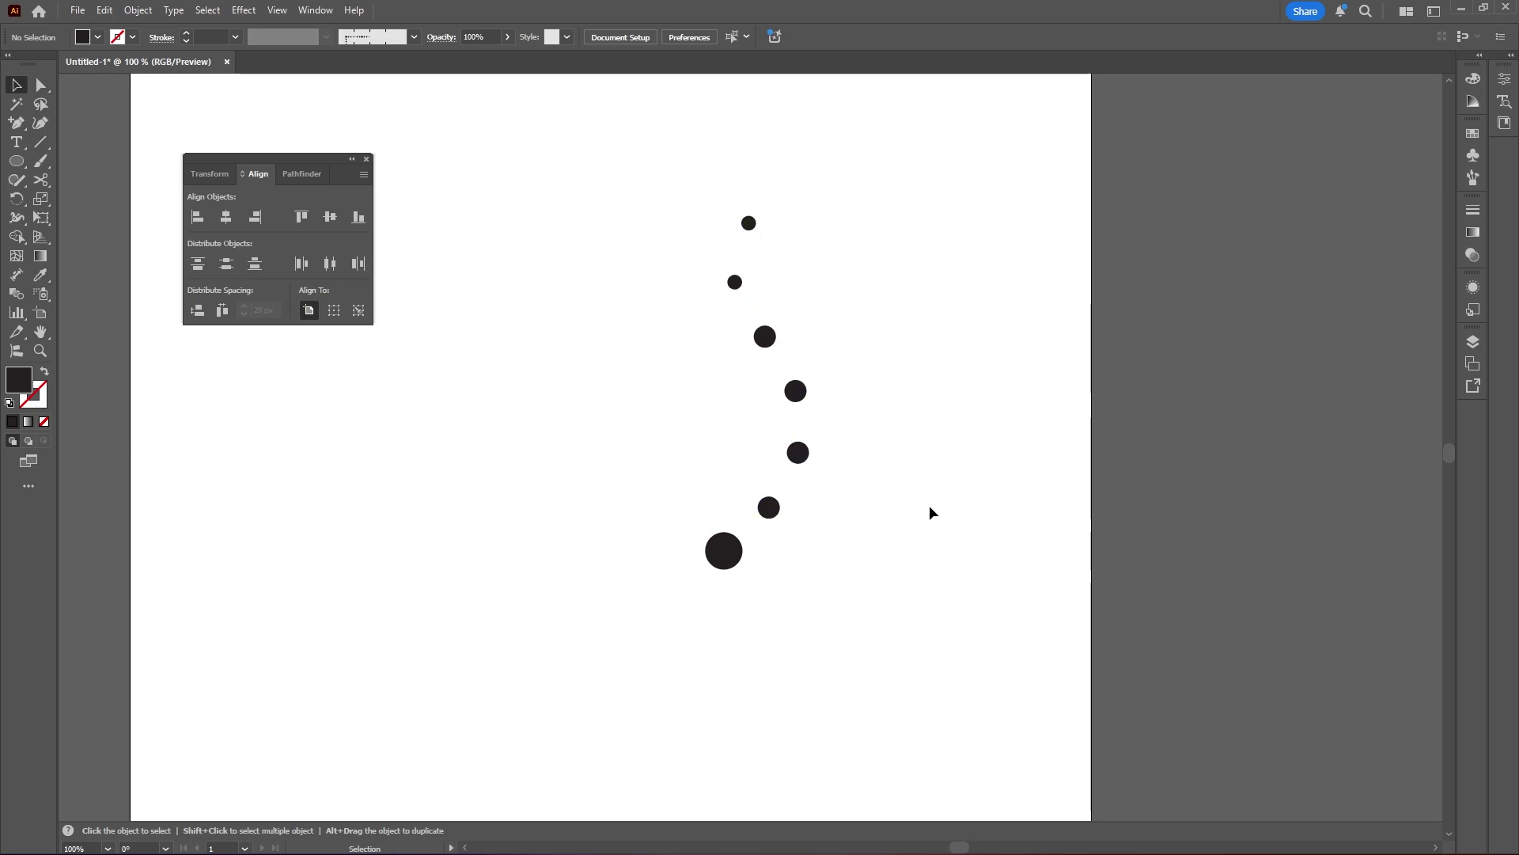
Reorder the circles along the path so a small circle sits at each end and the large one lies between, and try adjusting their spacing
{"action": "left_click_drag", "start_coordinate": [931, 509], "coordinate": [635, 335]}
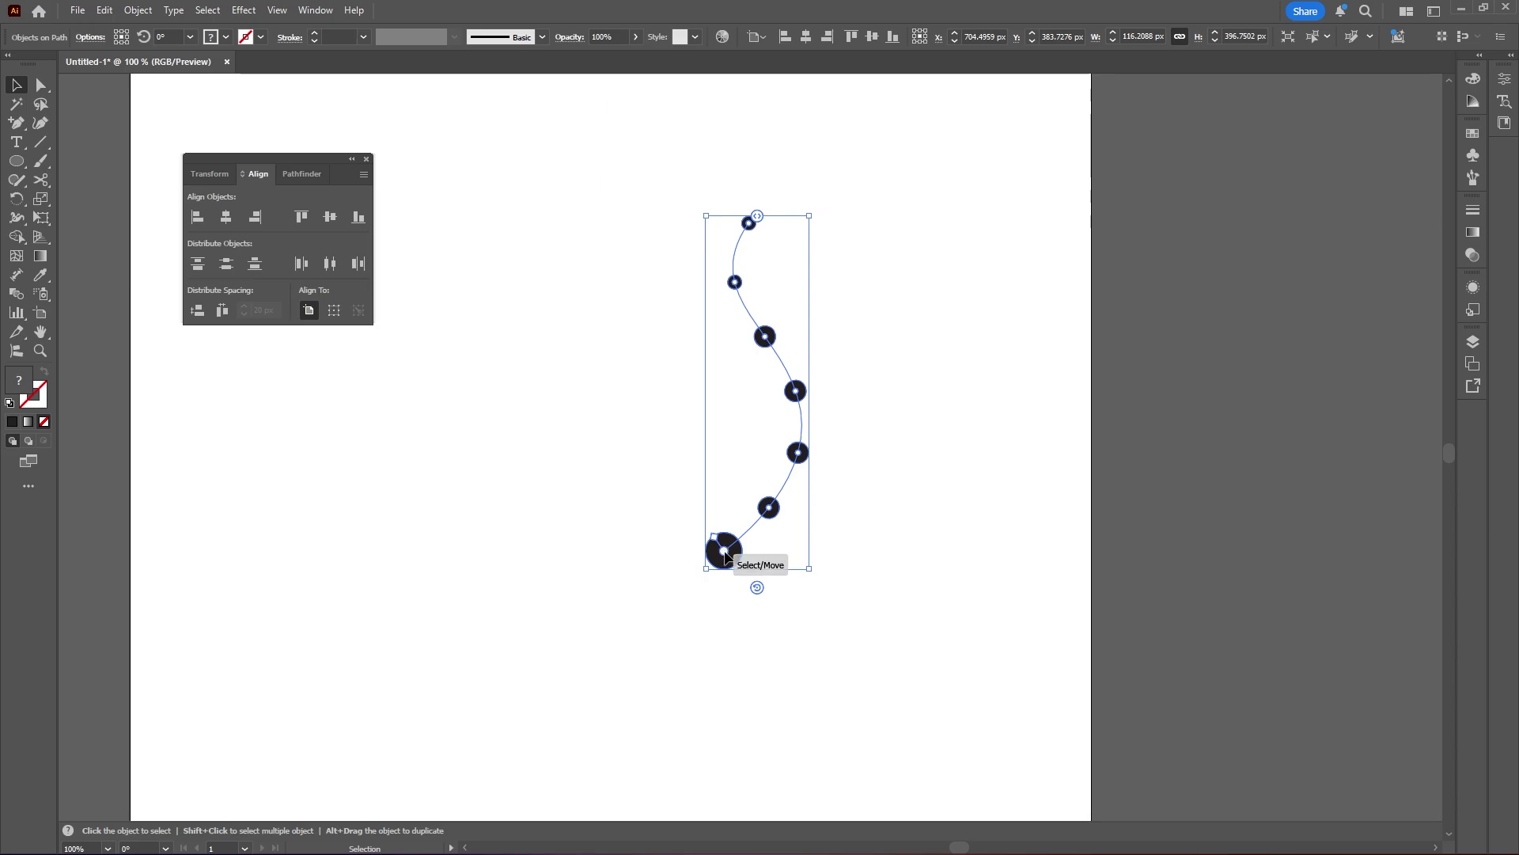
{"action": "left_click_drag", "start_coordinate": [725, 557], "coordinate": [796, 391]}
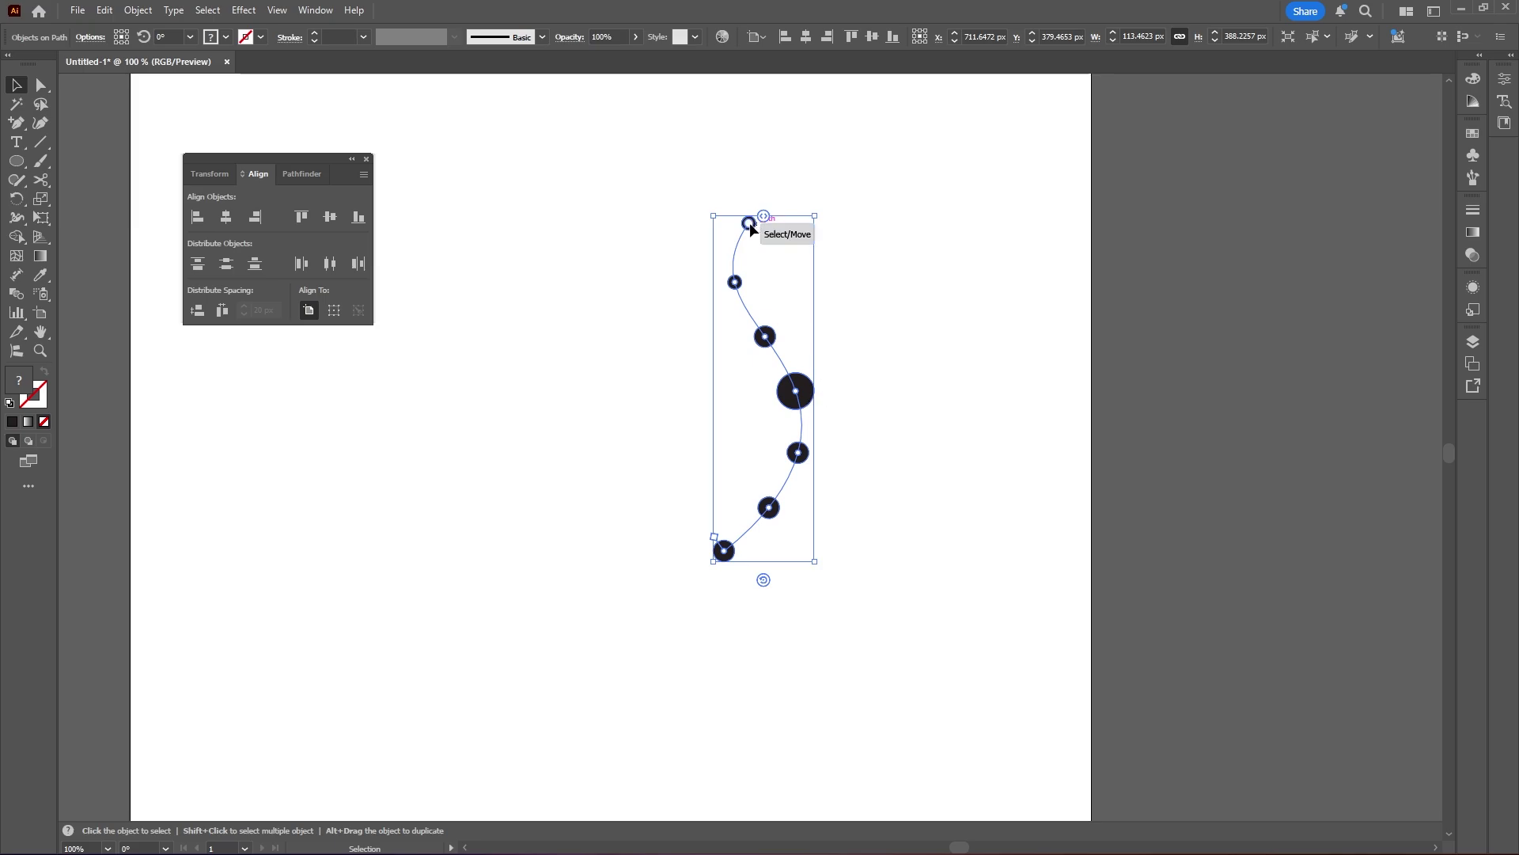
{"action": "left_click_drag", "start_coordinate": [735, 283], "coordinate": [788, 486]}
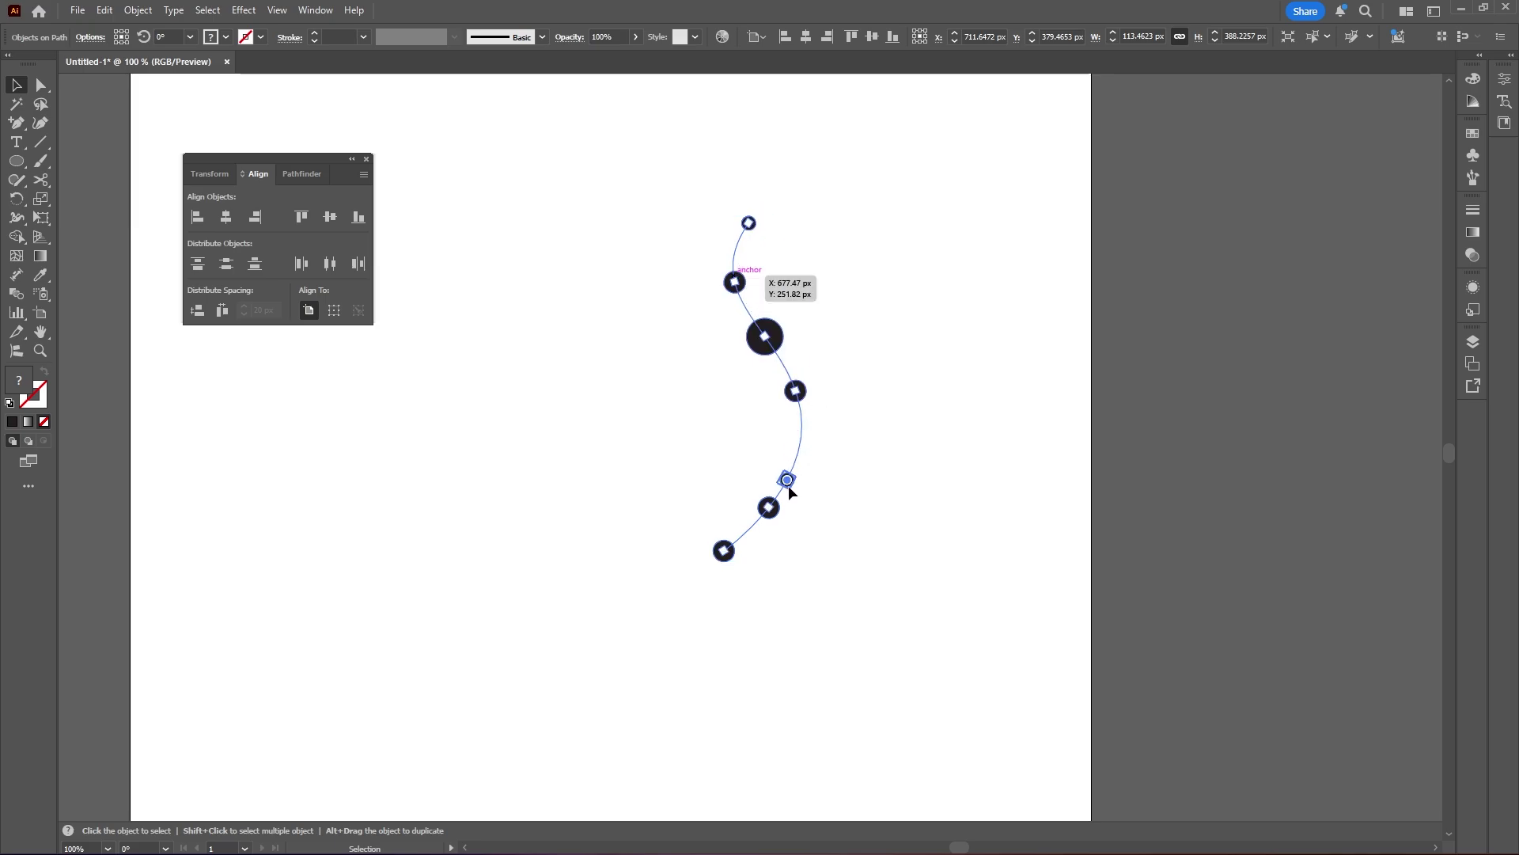
{"action": "mouse_move", "coordinate": [743, 546]}
{"action": "left_mouse_down"}
{"action": "mouse_move", "coordinate": [720, 560]}
{"action": "mouse_move", "coordinate": [771, 578]}
{"action": "mouse_move", "coordinate": [882, 563]}
{"action": "mouse_move", "coordinate": [683, 541]}
{"action": "mouse_move", "coordinate": [848, 526]}
{"action": "mouse_move", "coordinate": [763, 532]}
{"action": "left_mouse_up"}
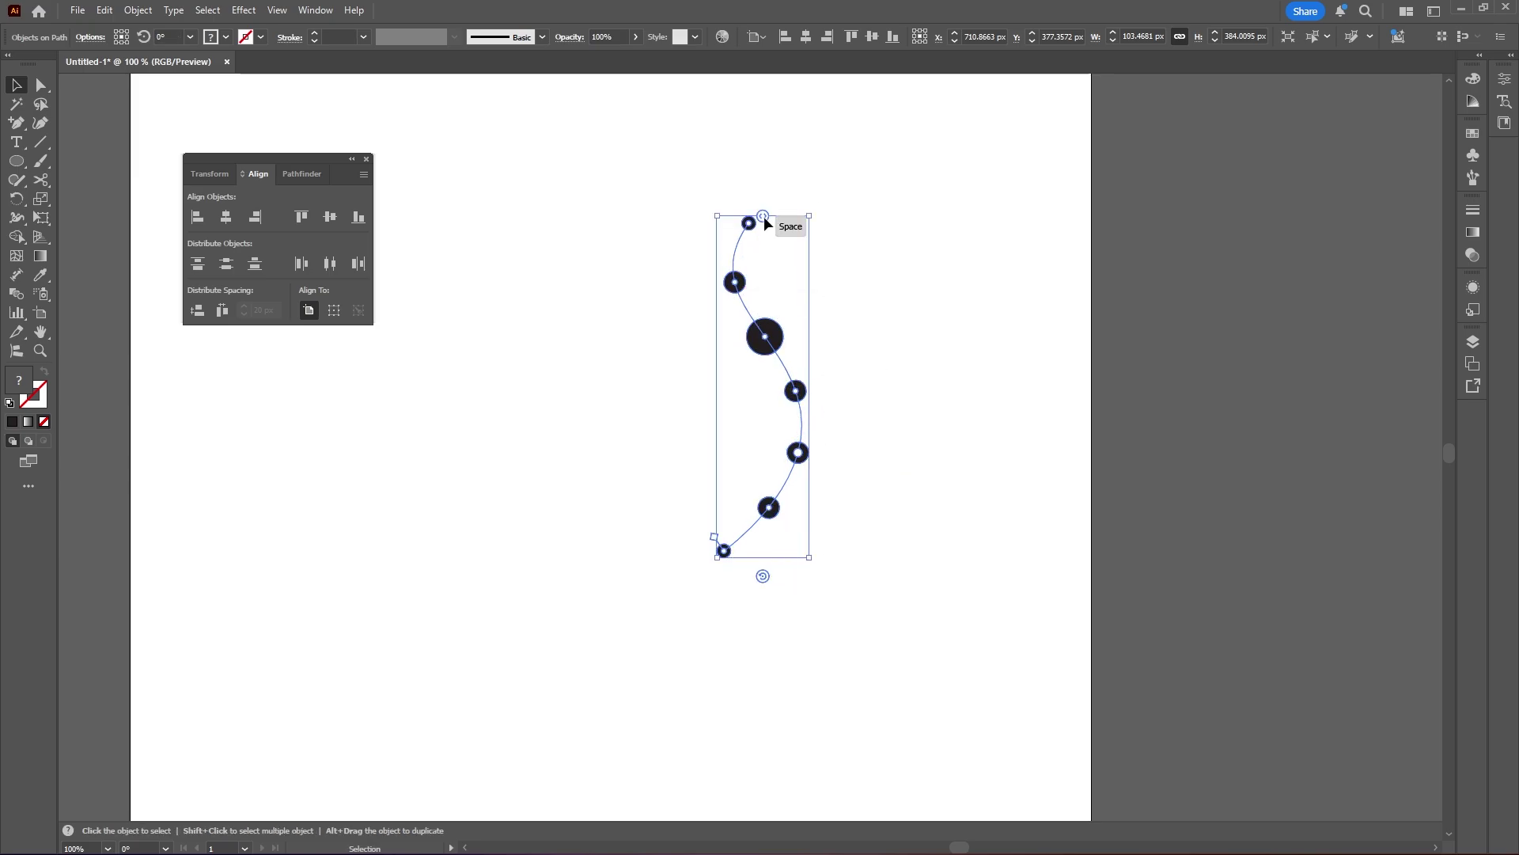
{"action": "left_click_drag", "start_coordinate": [766, 216], "coordinate": [826, 228]}
{"action": "left_click", "coordinate": [900, 234]}
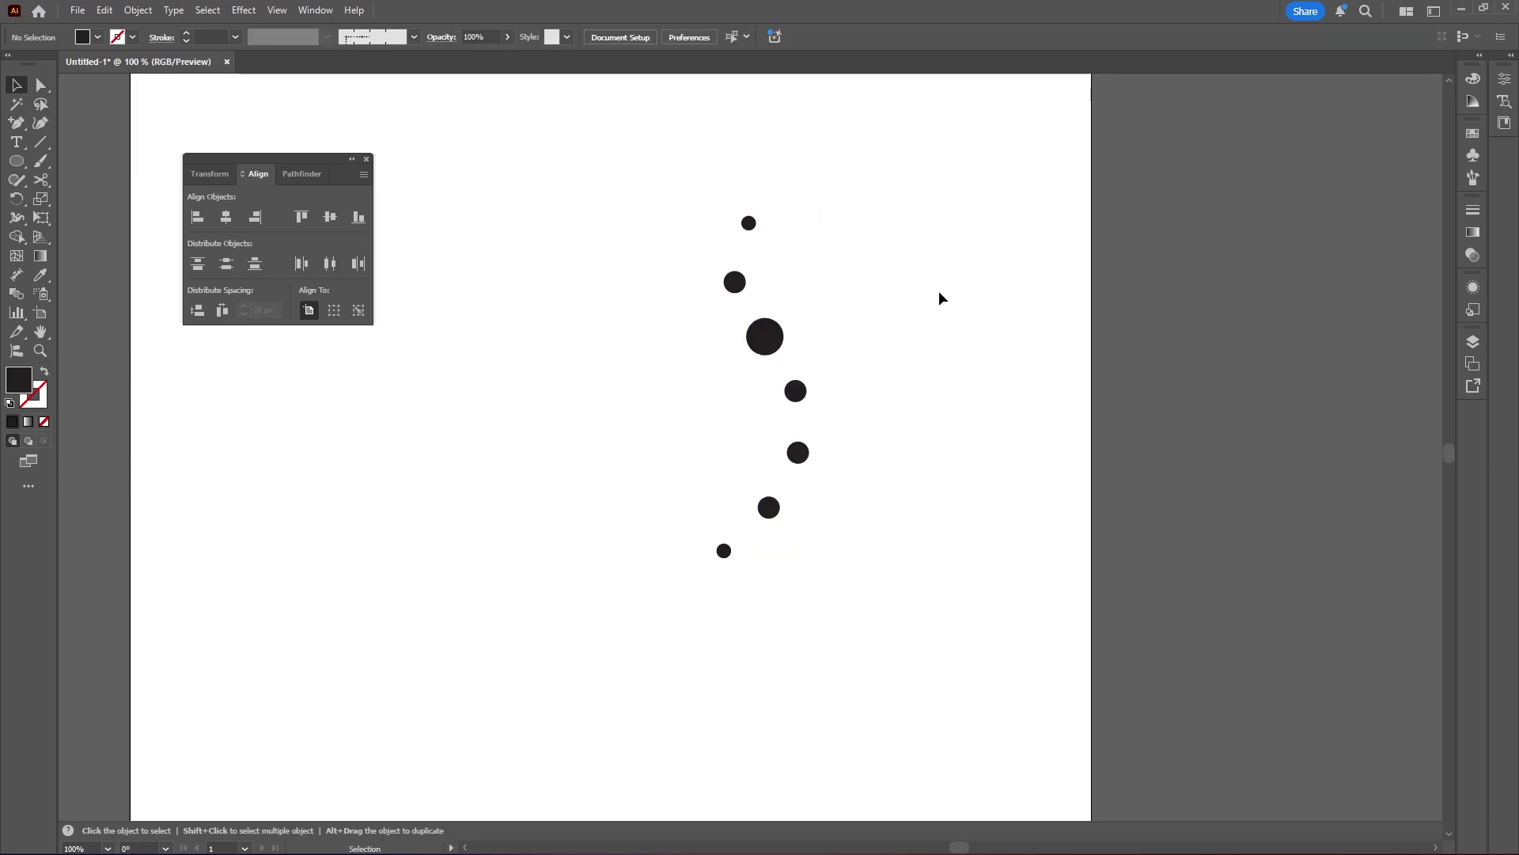
Move the large circle one position down the path so it sits in the middle of the seven circles, and clear the selection
{"action": "key", "text": "space"}
{"action": "left_click_drag", "start_coordinate": [924, 293], "coordinate": [1063, 330]}
{"action": "left_click", "coordinate": [906, 380]}
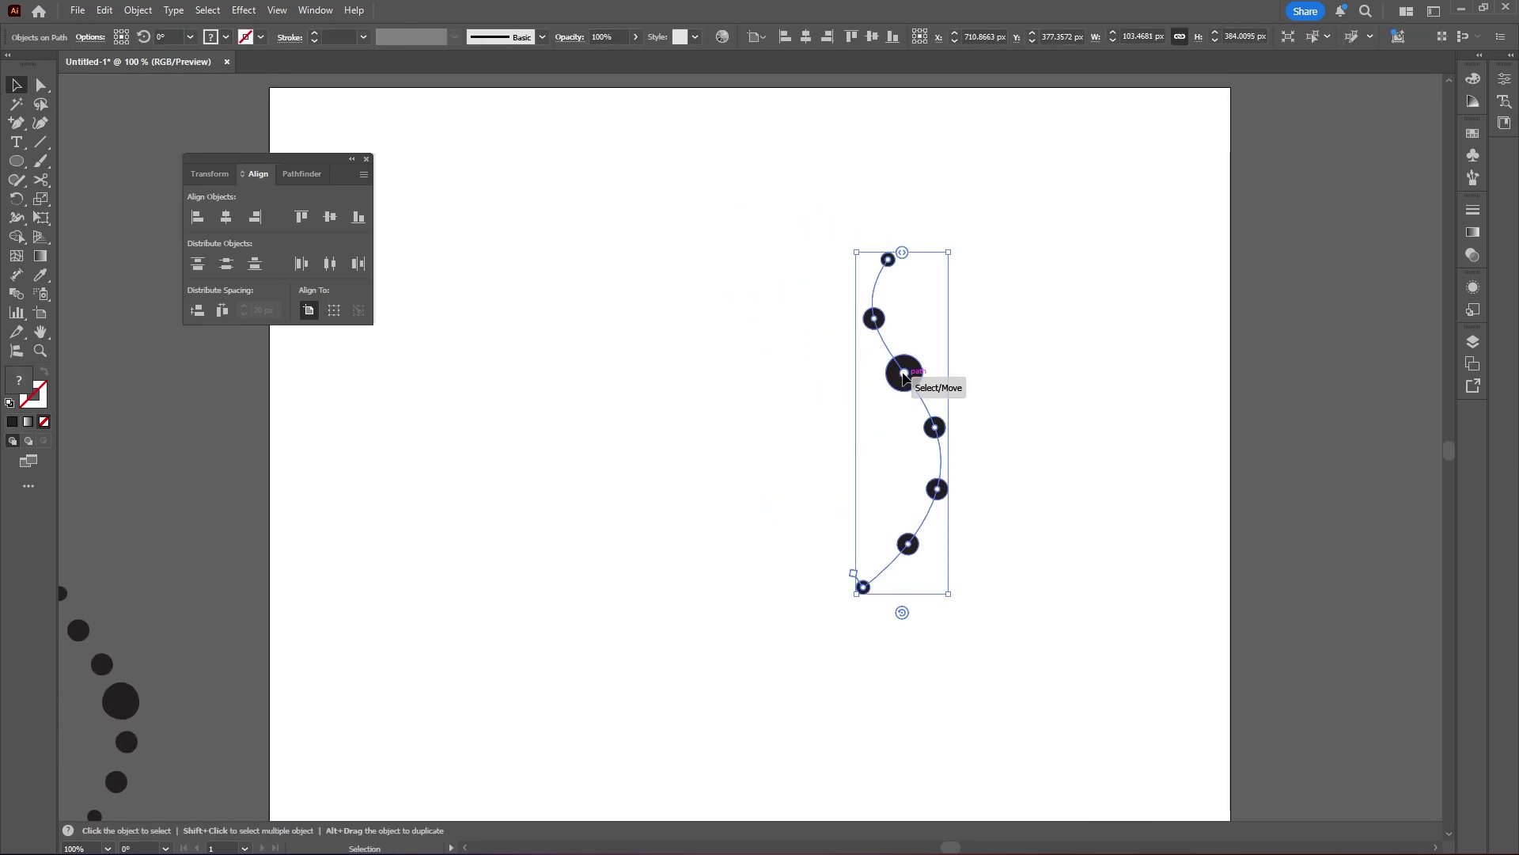
{"action": "left_click_drag", "start_coordinate": [906, 380], "coordinate": [934, 428]}
{"action": "left_click", "coordinate": [1022, 434]}
{"action": "scroll", "coordinate": [969, 433], "scroll_direction": "down", "scroll_amount": 2}
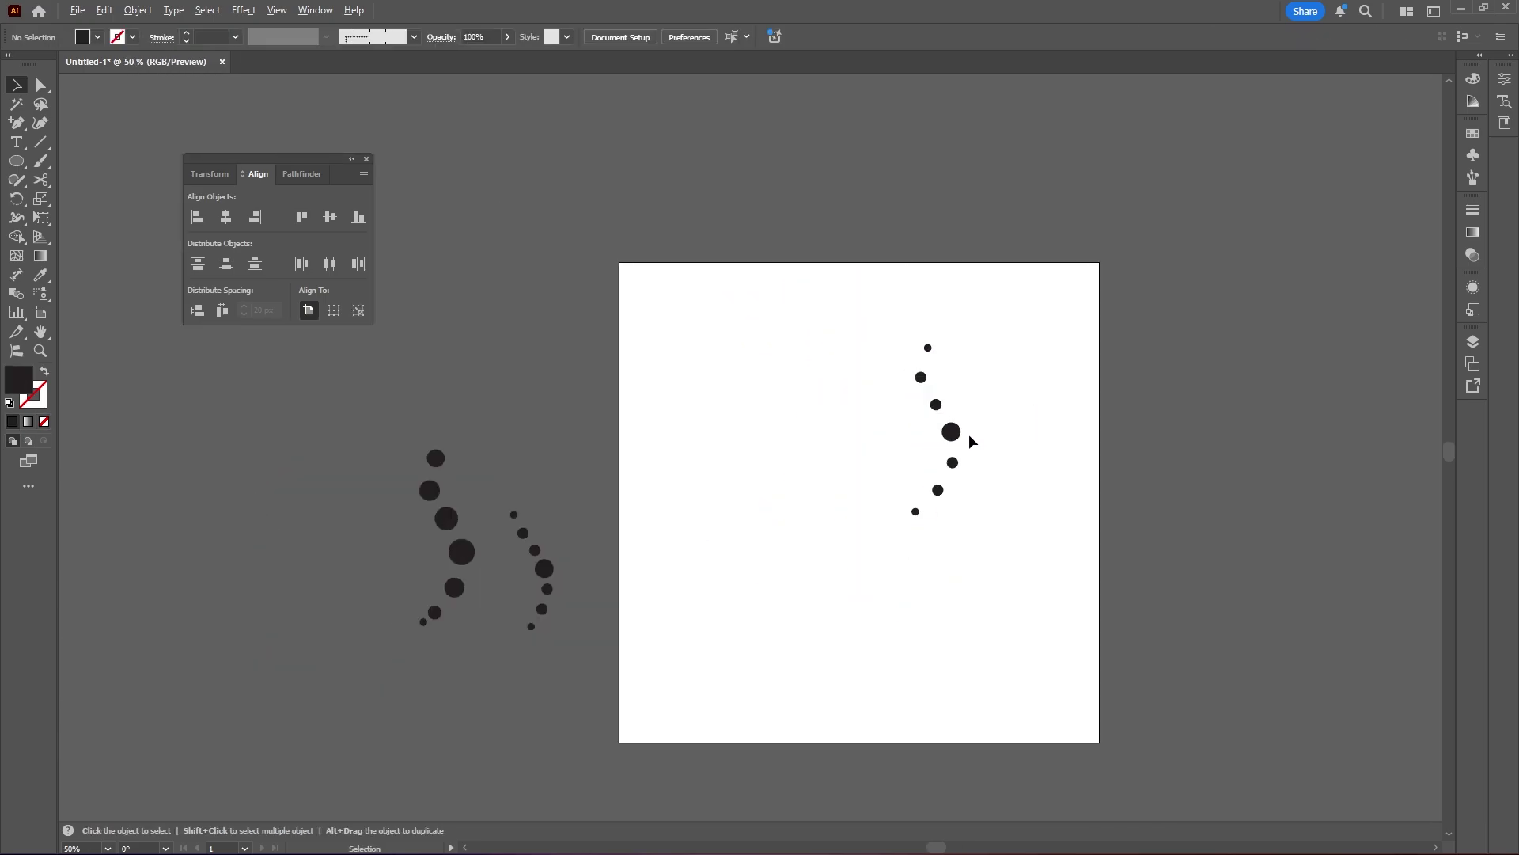
{"action": "scroll", "coordinate": [969, 434], "scroll_direction": "up", "scroll_amount": 1}
{"action": "key", "text": "space"}
{"action": "left_click_drag", "start_coordinate": [1040, 450], "coordinate": [1145, 401]}
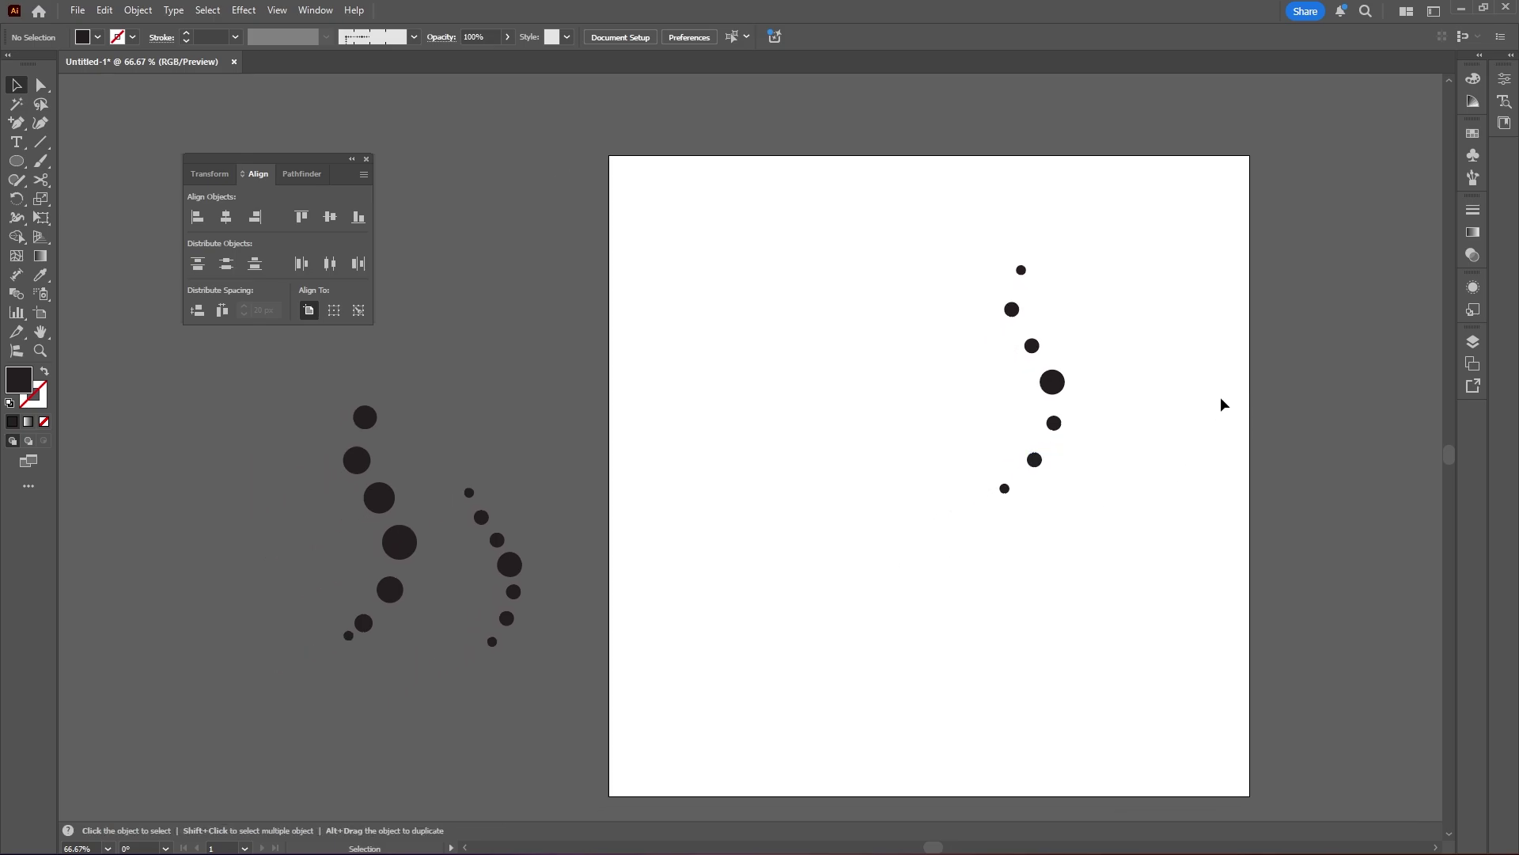